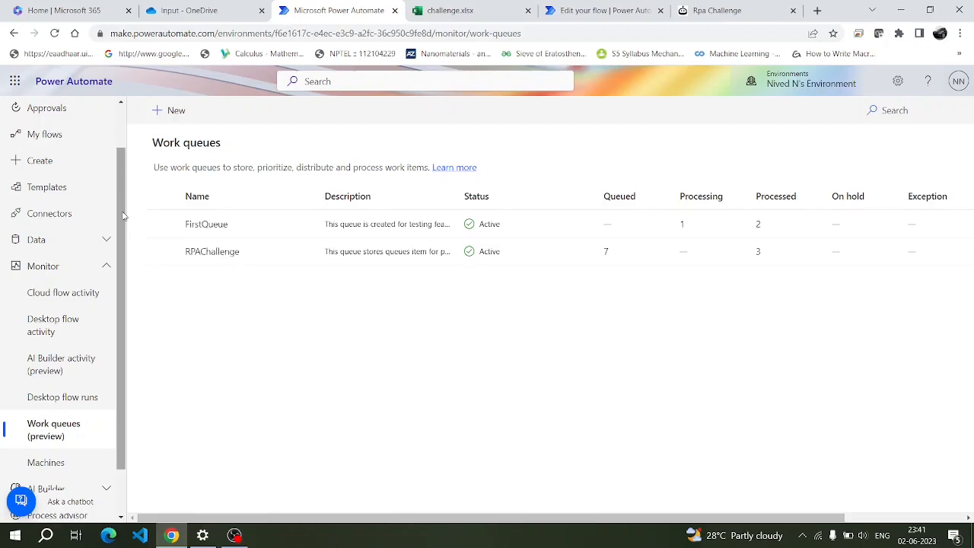
scroll(123, 215, up, 2)
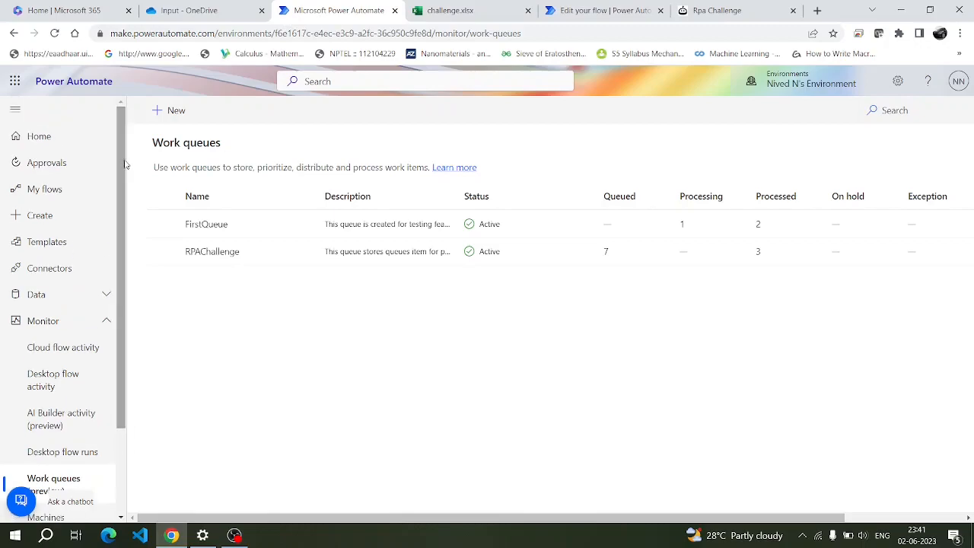
click(45, 320)
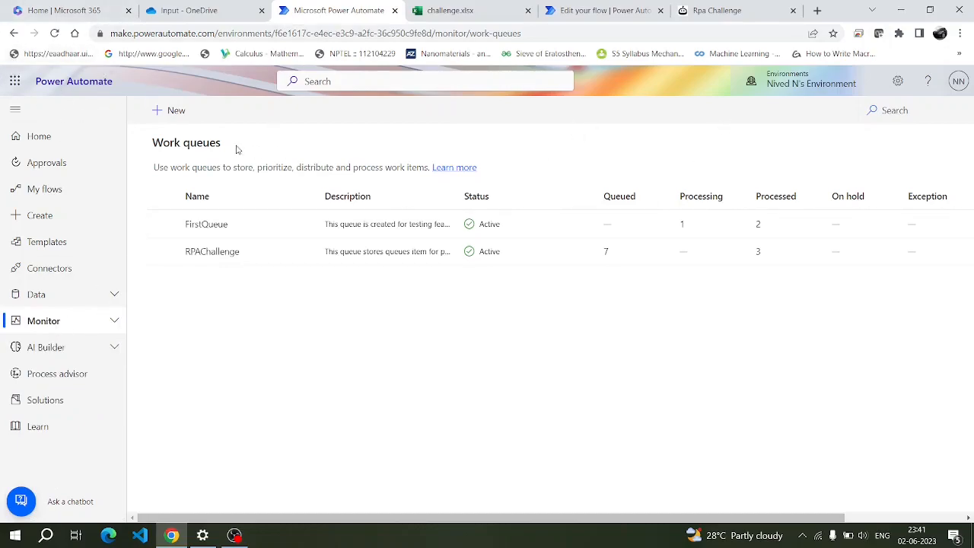
click(112, 323)
scroll(118, 373, down, 1)
scroll(118, 373, down, 3)
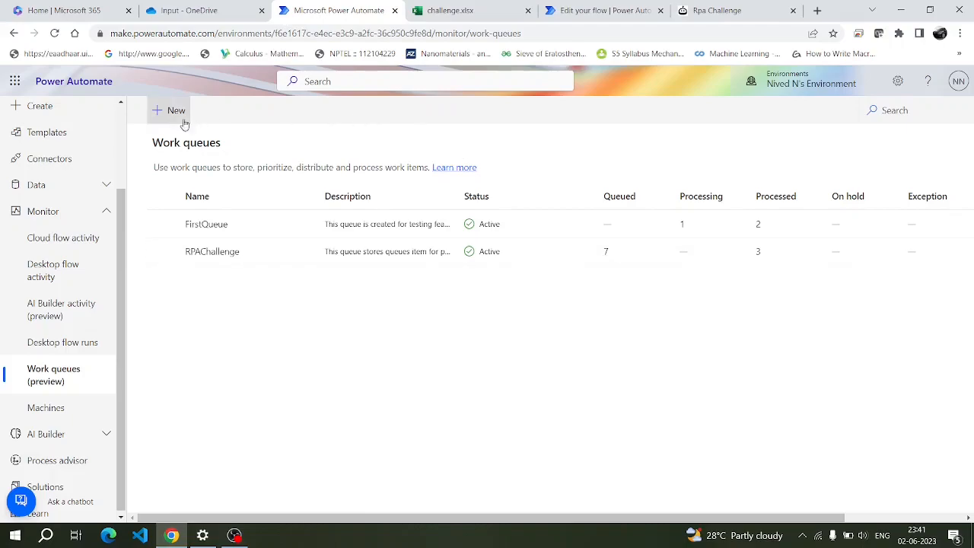
click(161, 123)
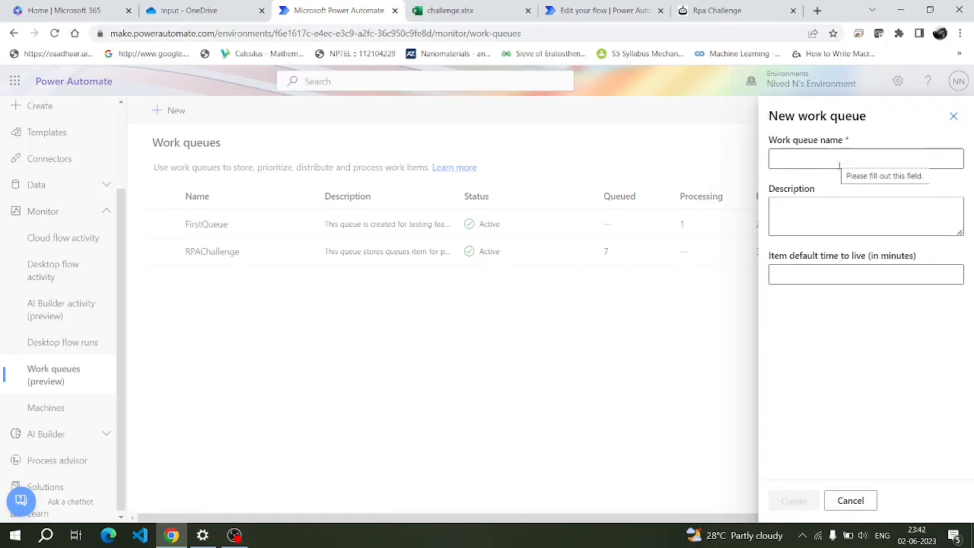
click(846, 503)
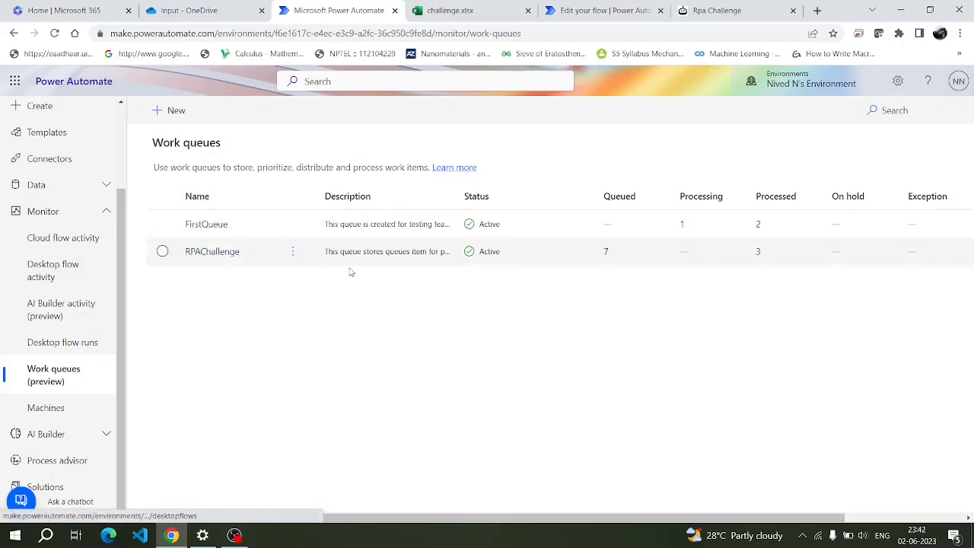
- Open the RPAChallenge work queue and scroll down to its ten work queue items
click(216, 252)
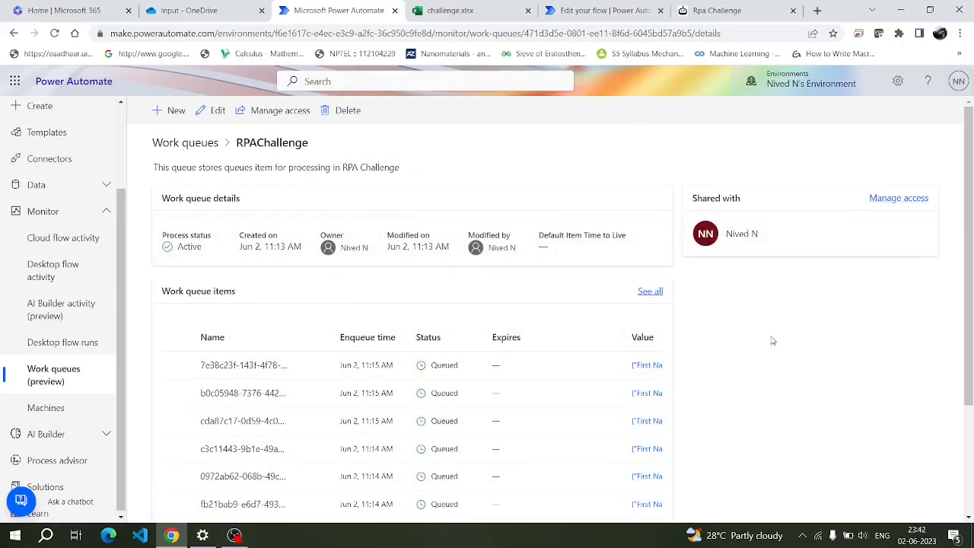
scroll(971, 361, down, 1)
scroll(971, 361, down, 1)
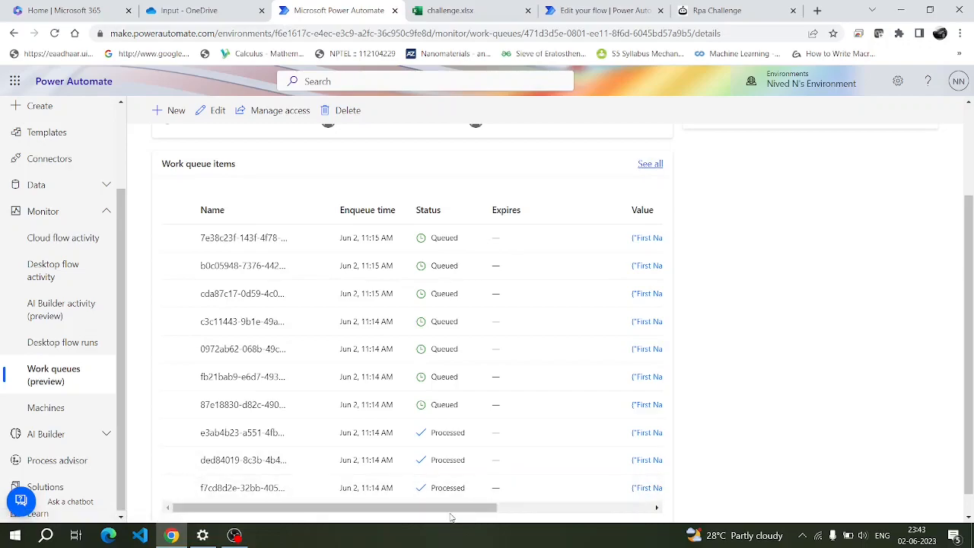
- Compare against the RPA Challenge form and challenge spreadsheet, then return to the queue items
click(764, 9)
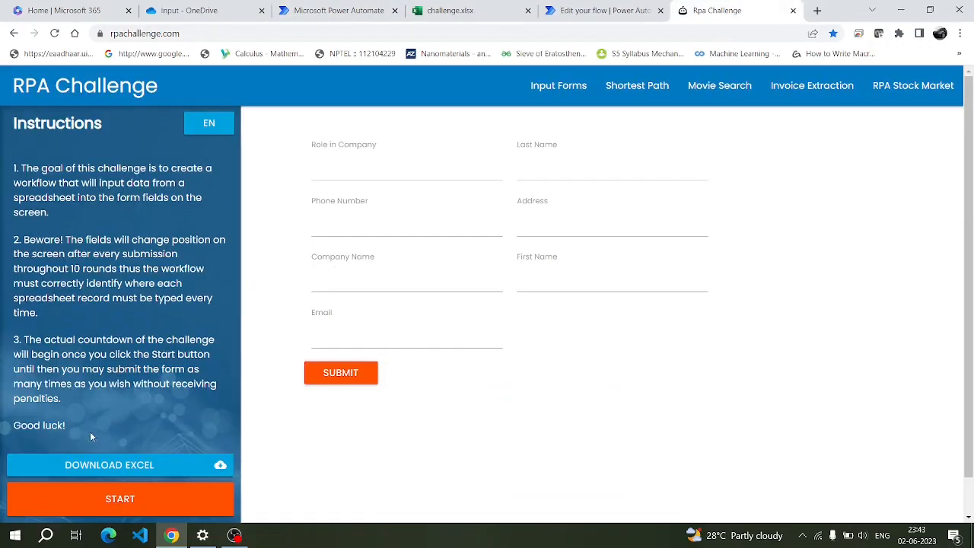
click(401, 6)
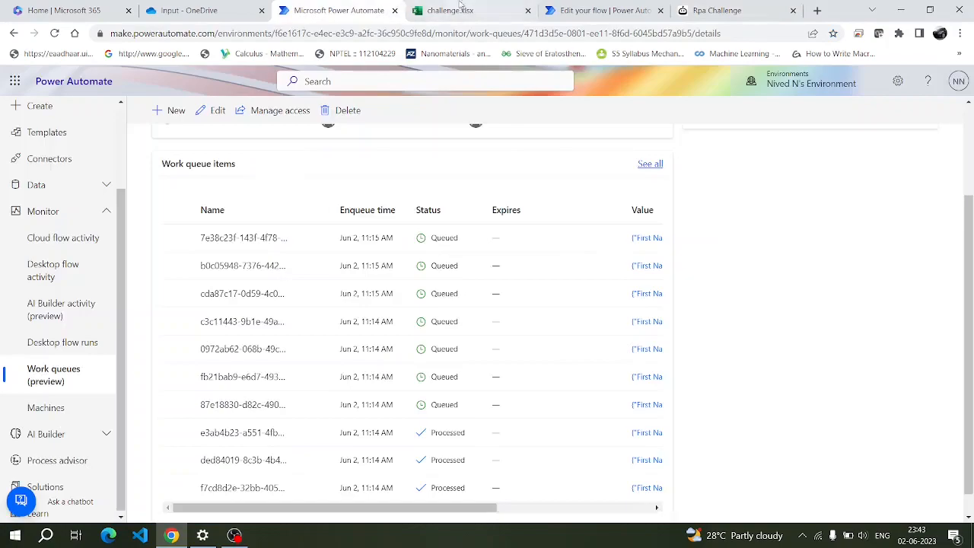
click(463, 8)
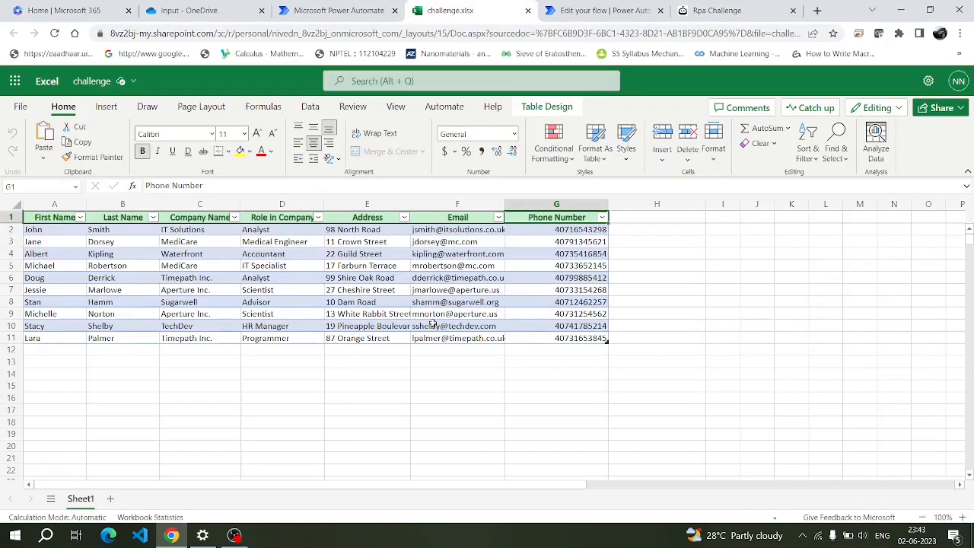
click(24, 229)
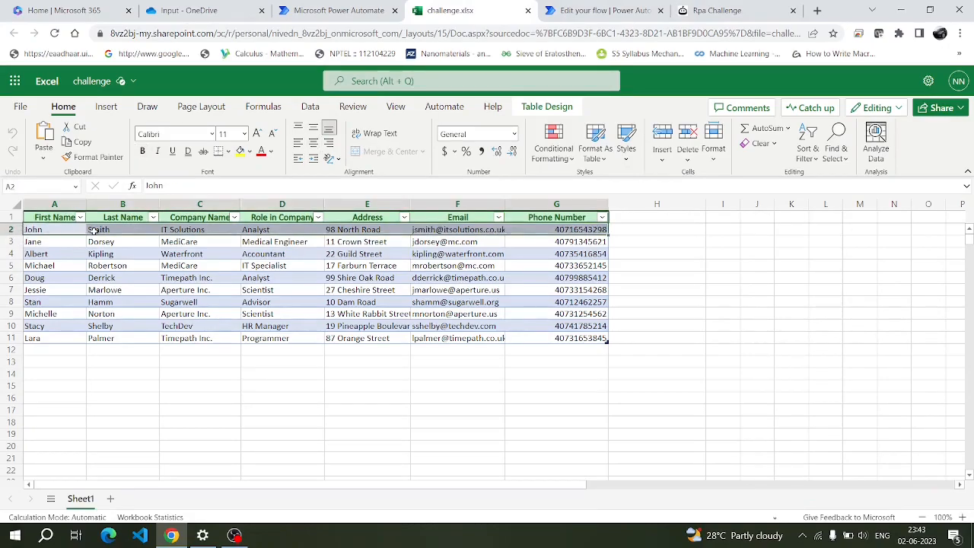
click(359, 8)
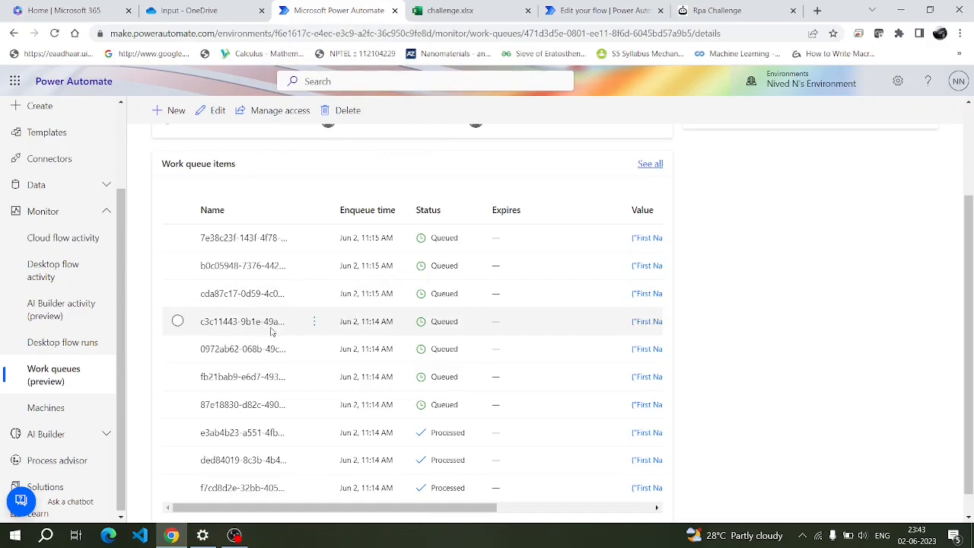
scroll(565, 297, up, 2)
scroll(565, 297, down, 2)
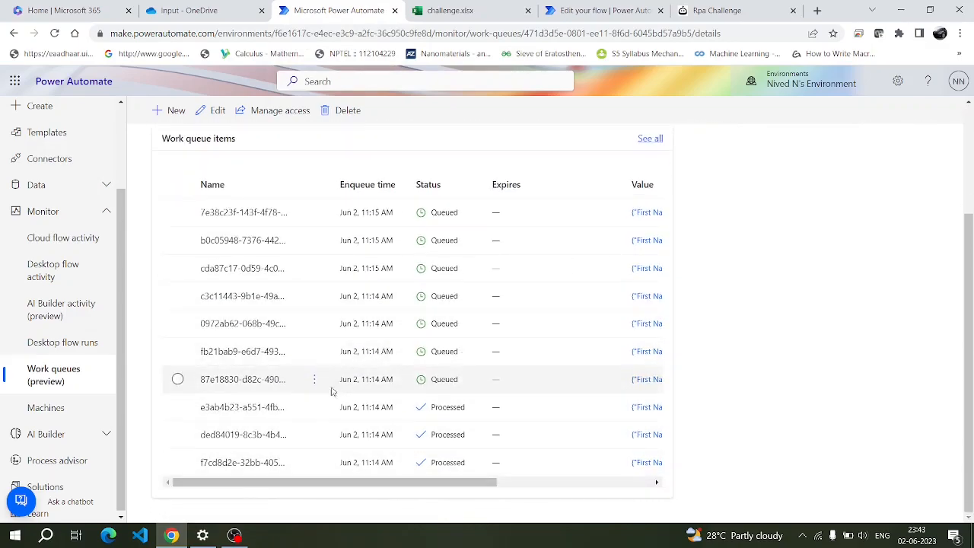
- Inspect work item 87e18830's full value and ID, then return to the Work queue items list
click(239, 385)
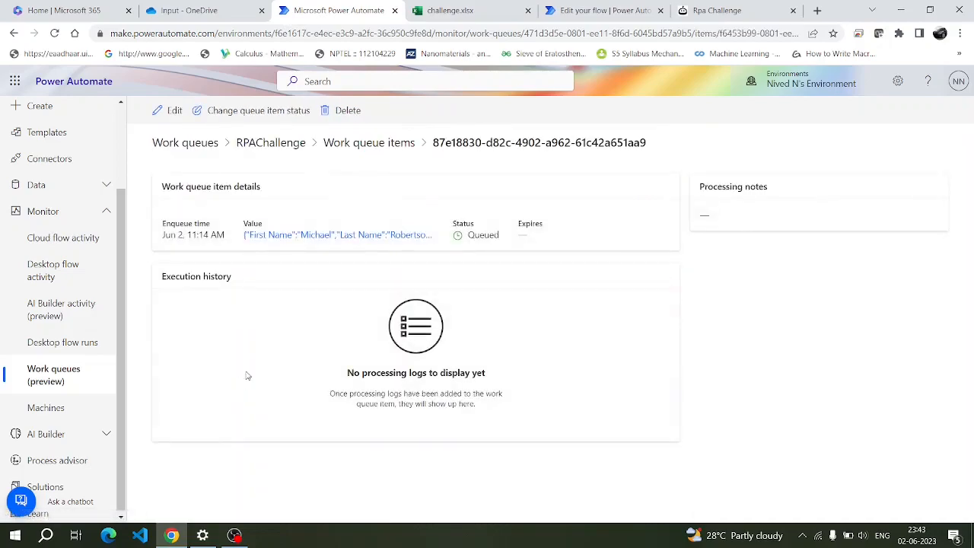
click(404, 236)
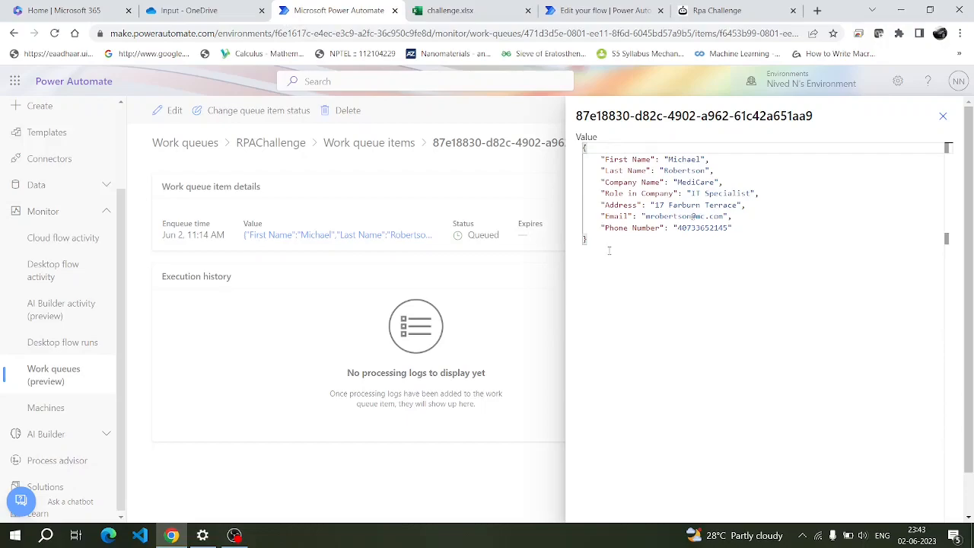
click(944, 117)
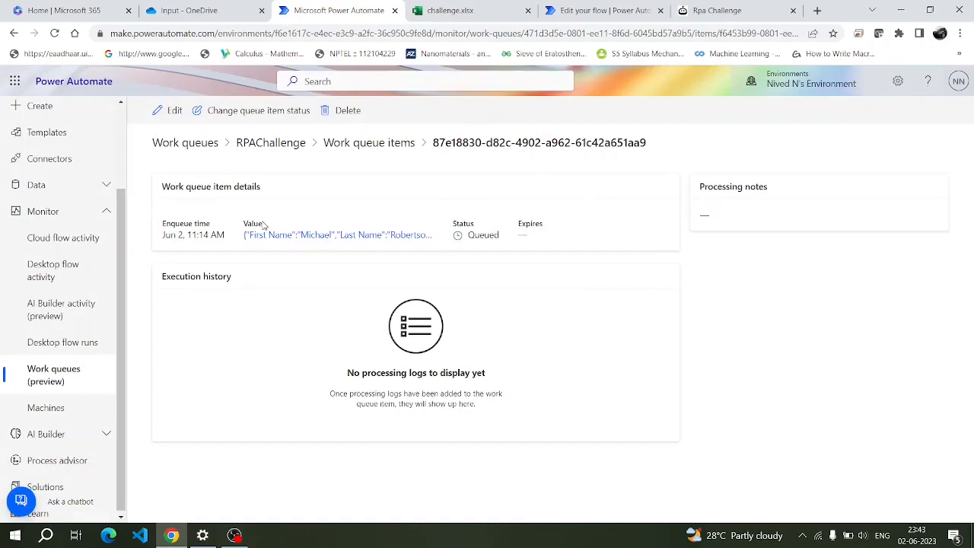
drag(435, 150, 672, 148)
click(368, 148)
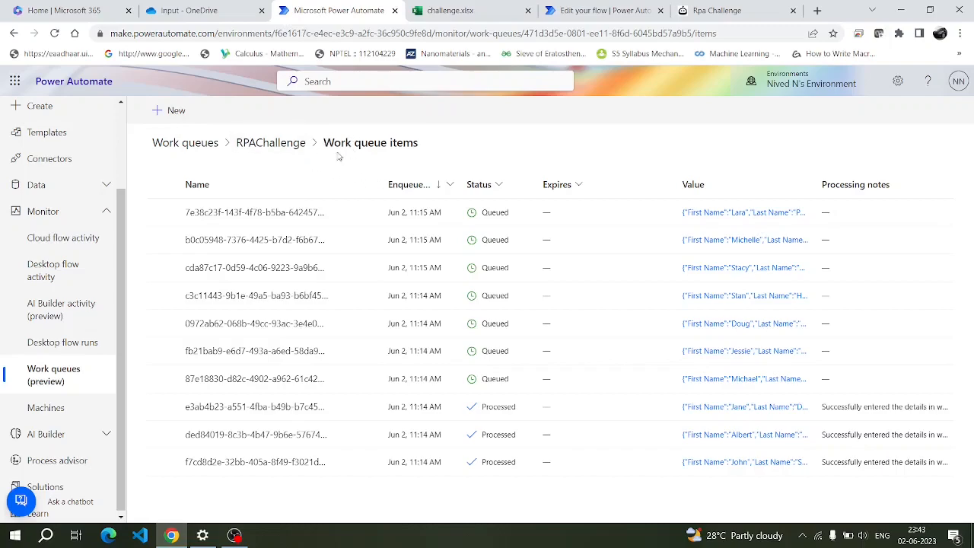
- Start a new RPAChallenge work queue item, visiting its Name and Value fields without saving
click(170, 110)
click(830, 155)
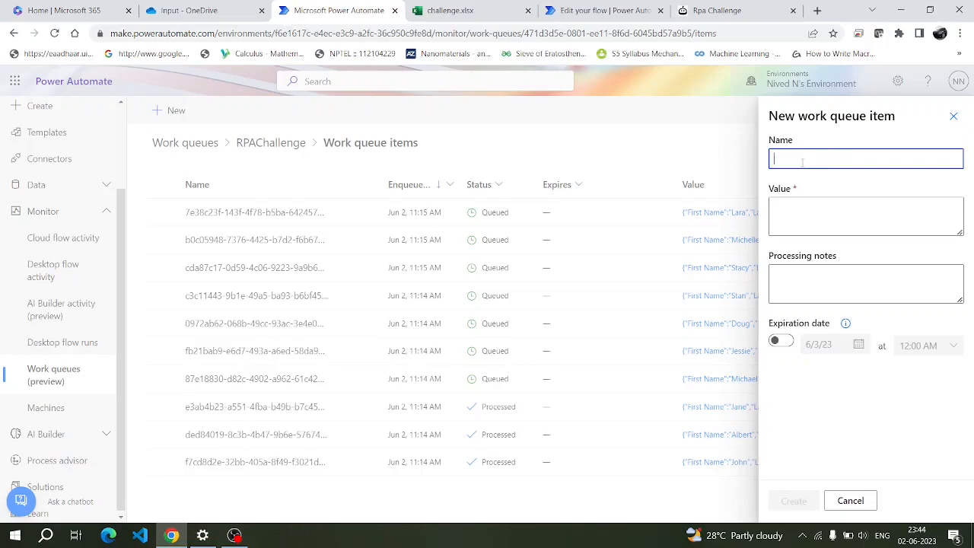
click(814, 228)
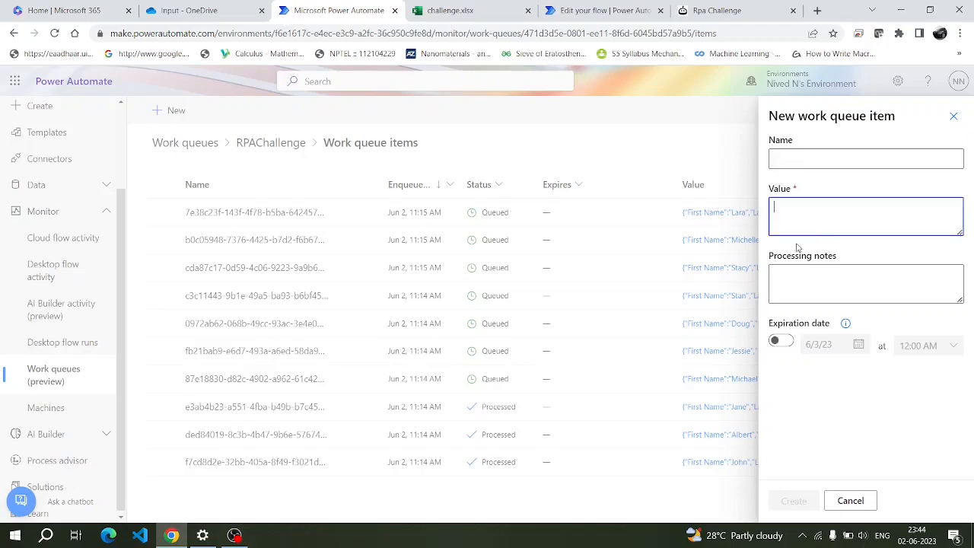
click(562, 266)
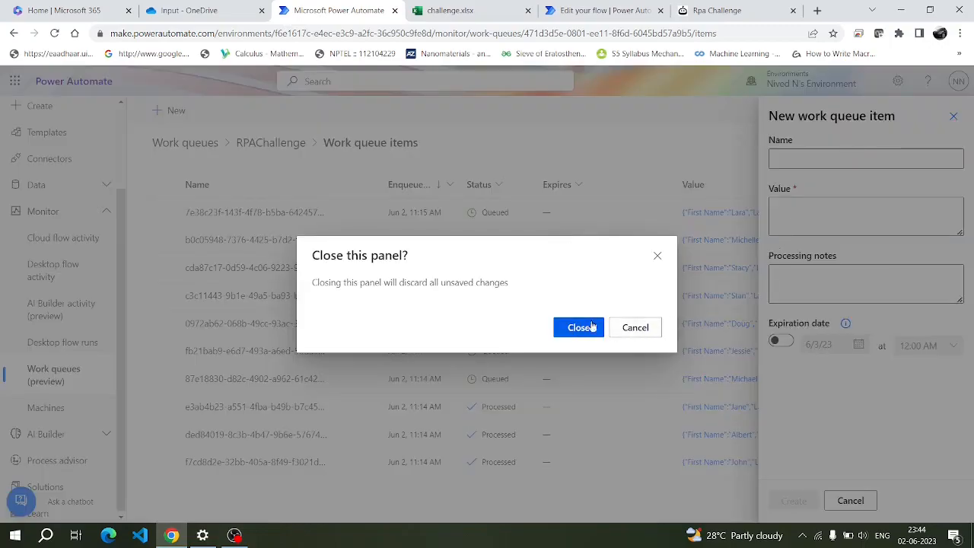
click(660, 259)
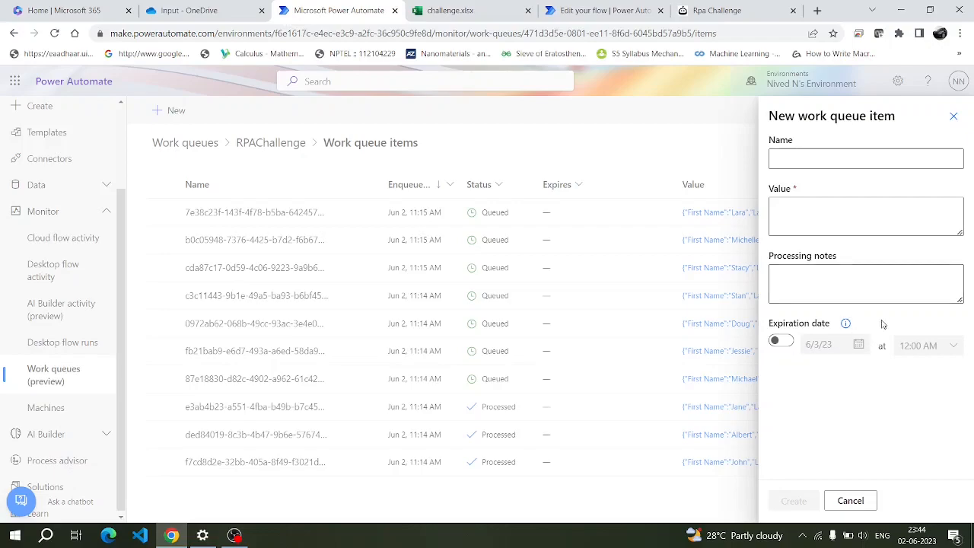
mouse_move(842, 327)
- Cancel the empty new item form, check the challenge spreadsheet, and select the first queued item
click(850, 500)
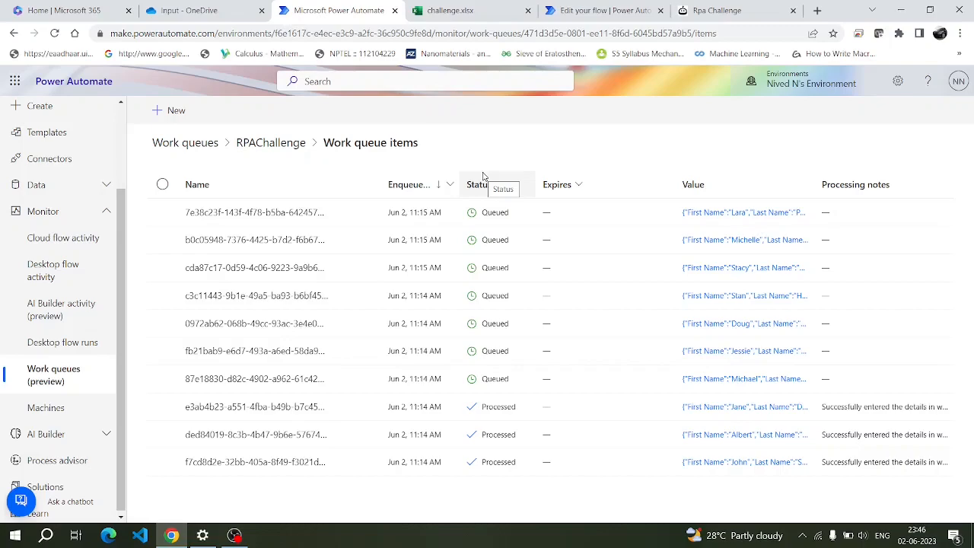
click(457, 11)
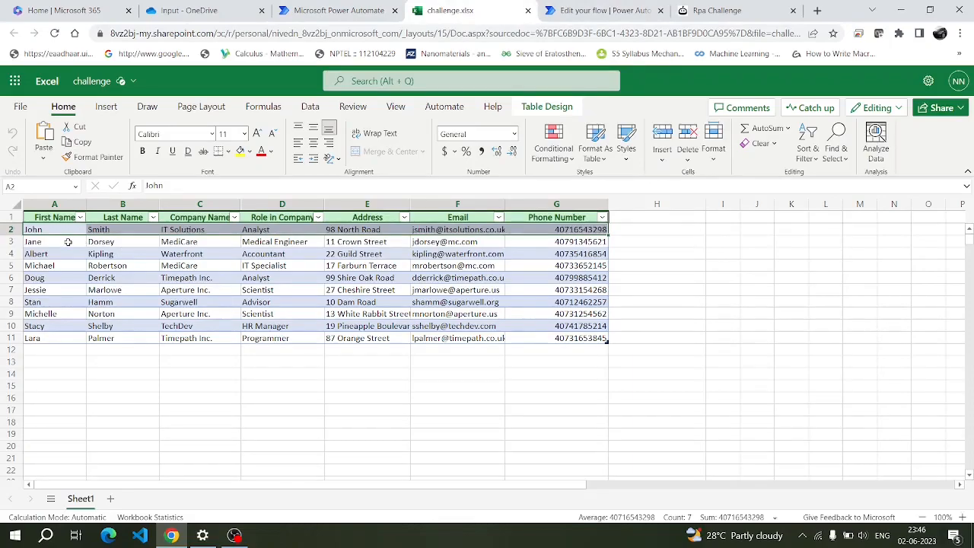
click(327, 10)
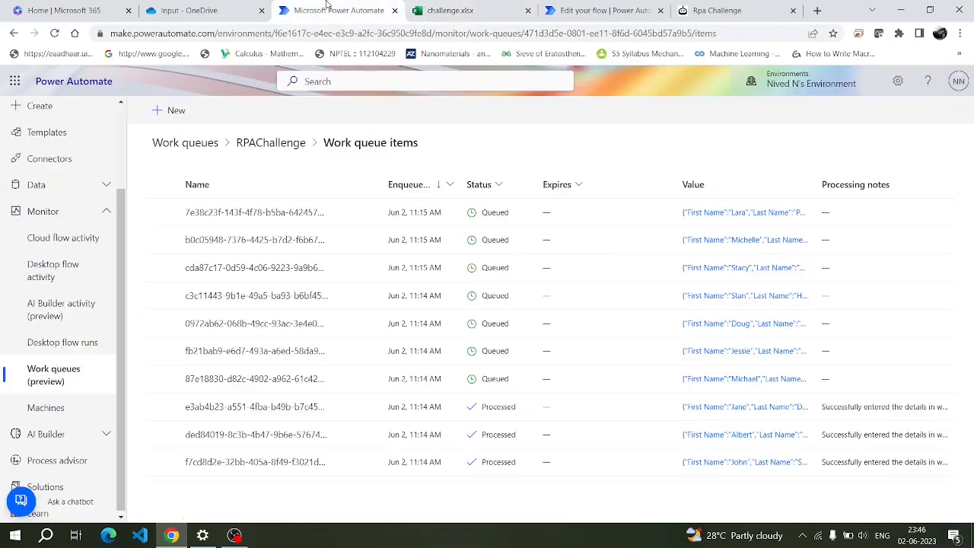
click(513, 216)
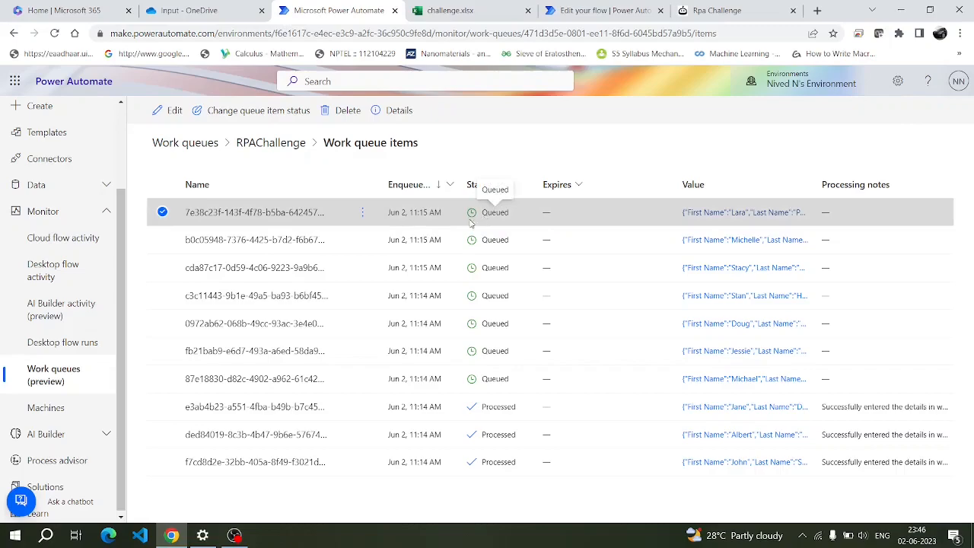
click(228, 110)
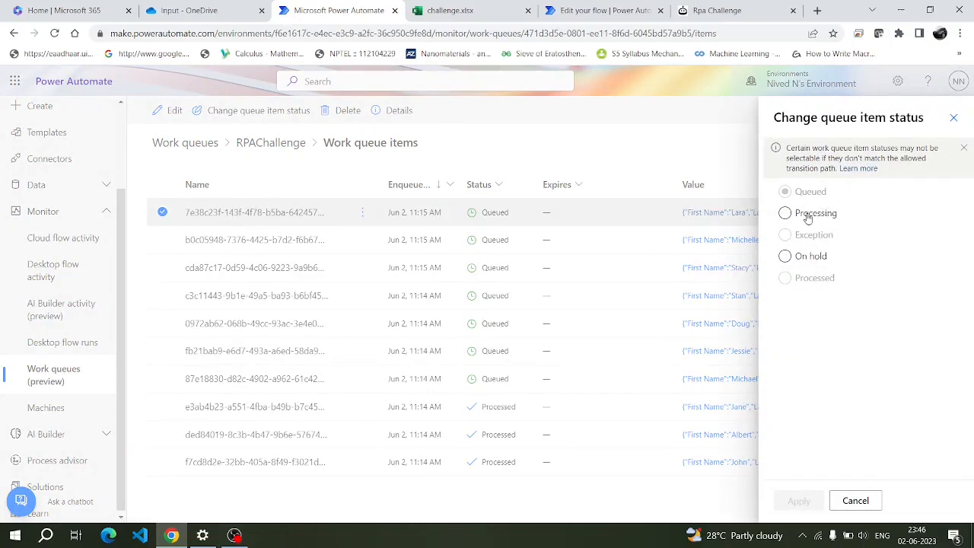
click(810, 258)
click(846, 506)
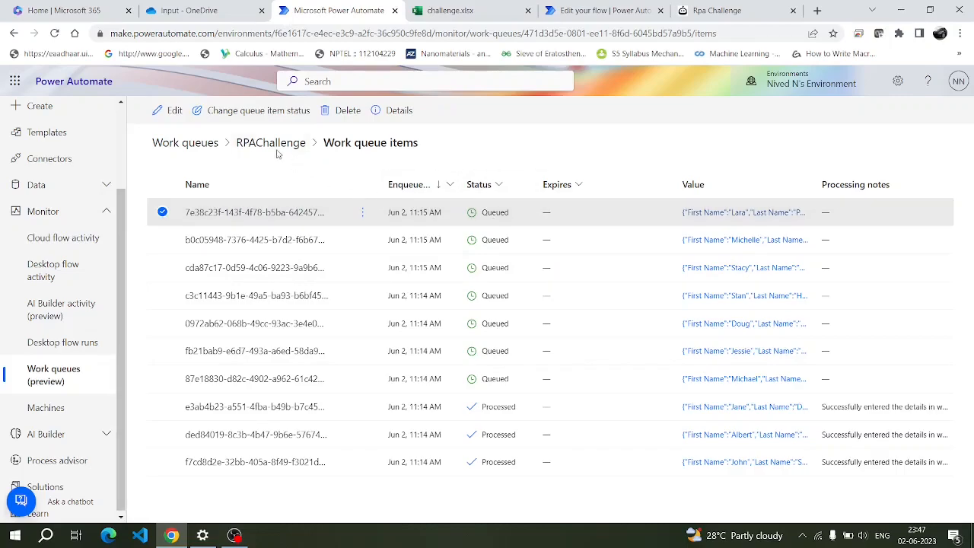
click(259, 113)
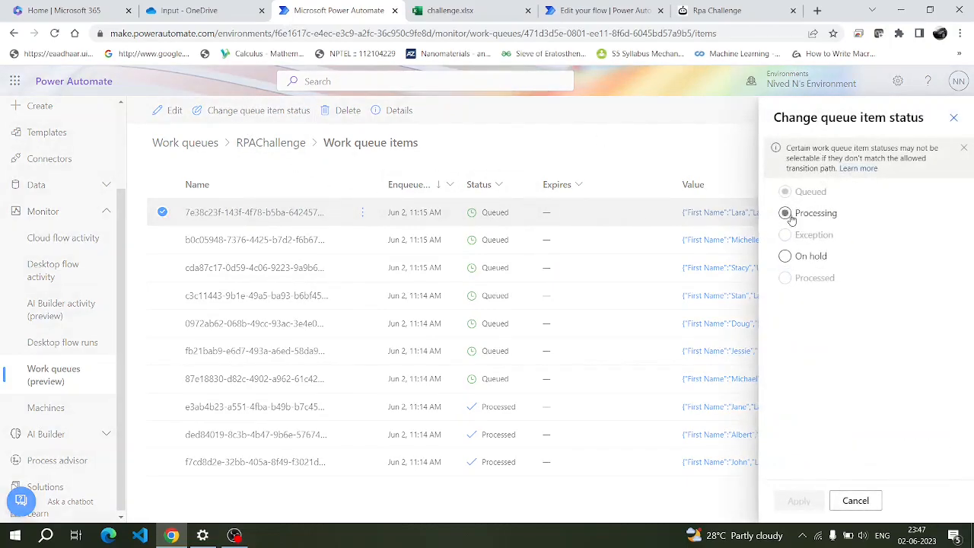
click(793, 259)
click(799, 216)
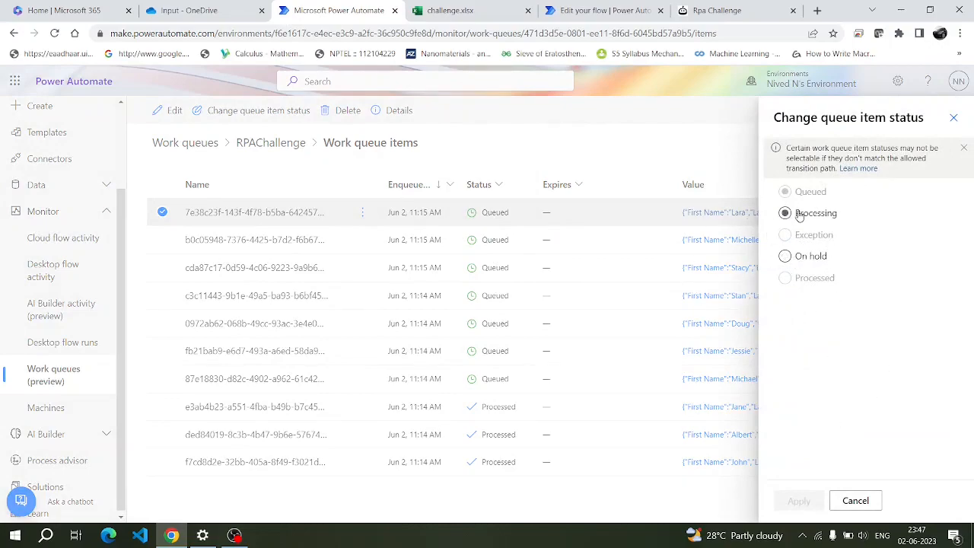
click(860, 502)
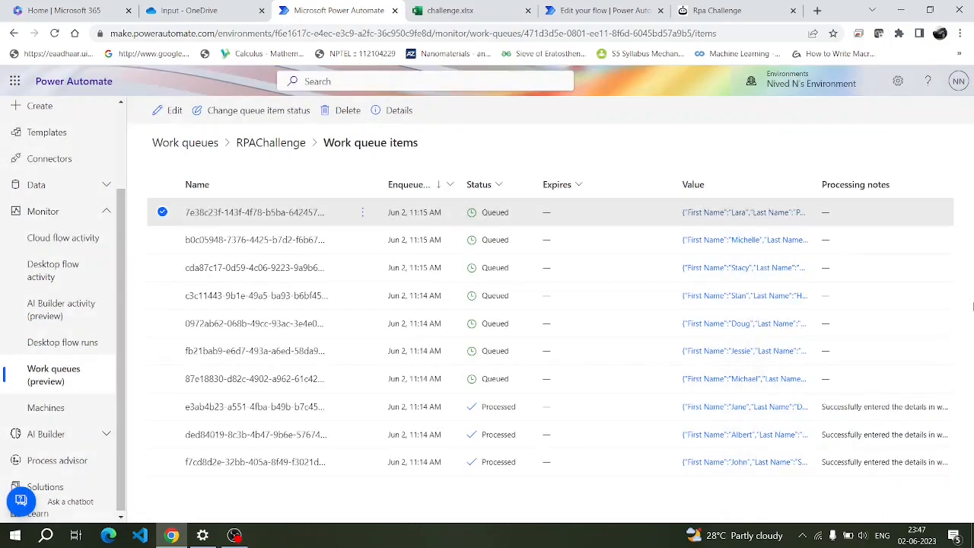
- Uncheck the first work queue item, then bring up the challenge.xlsx workbook
click(162, 214)
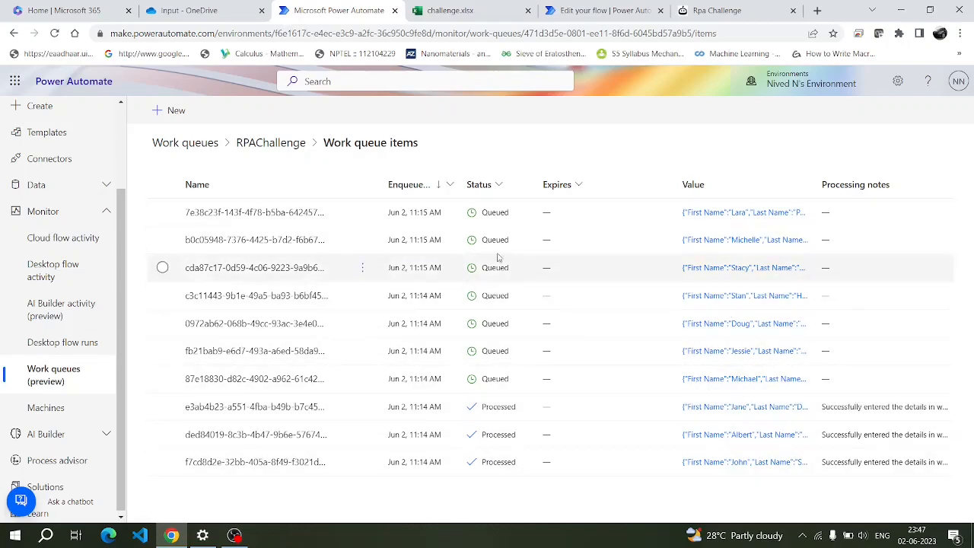
click(495, 7)
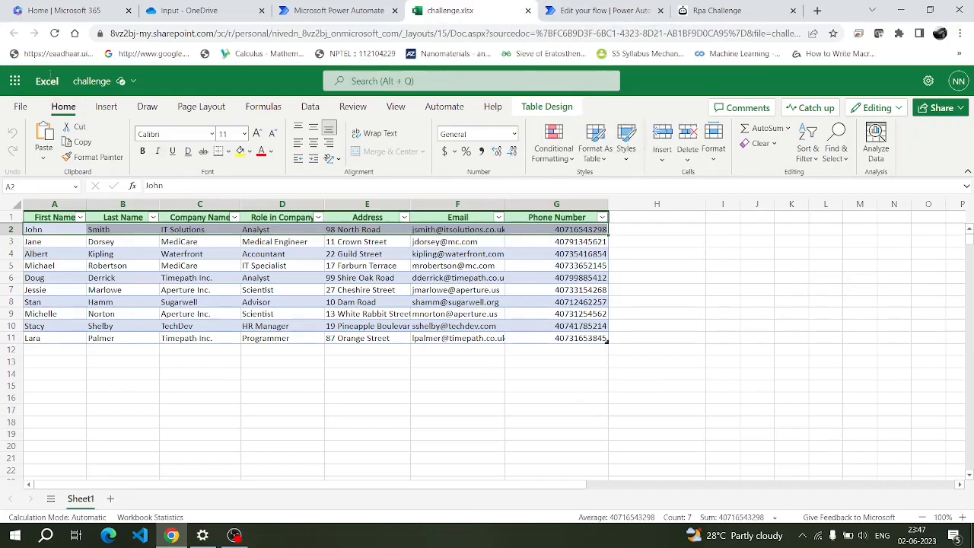
click(335, 11)
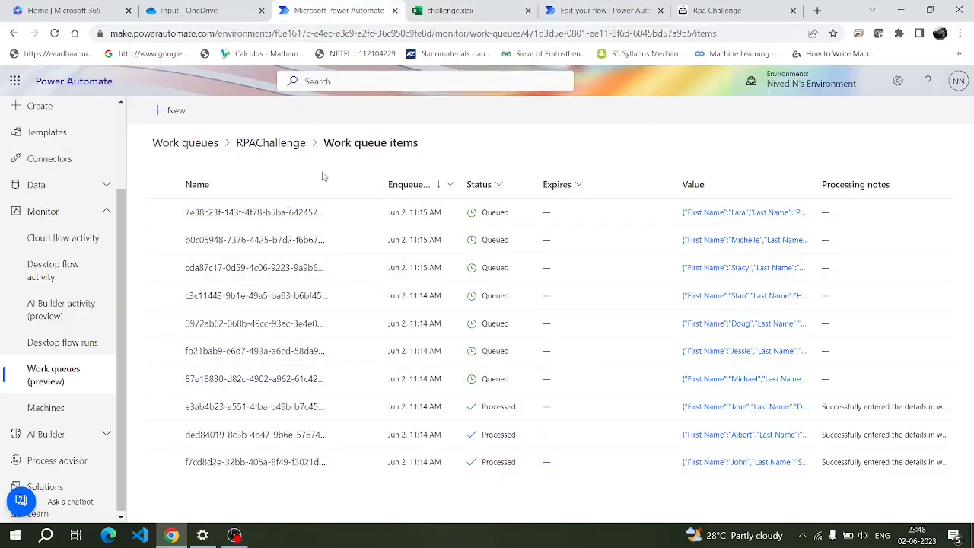
- Go via Work queues to RPAChallenge's details, then return to the RPAChallenge_DispatcherFlow editor
click(207, 143)
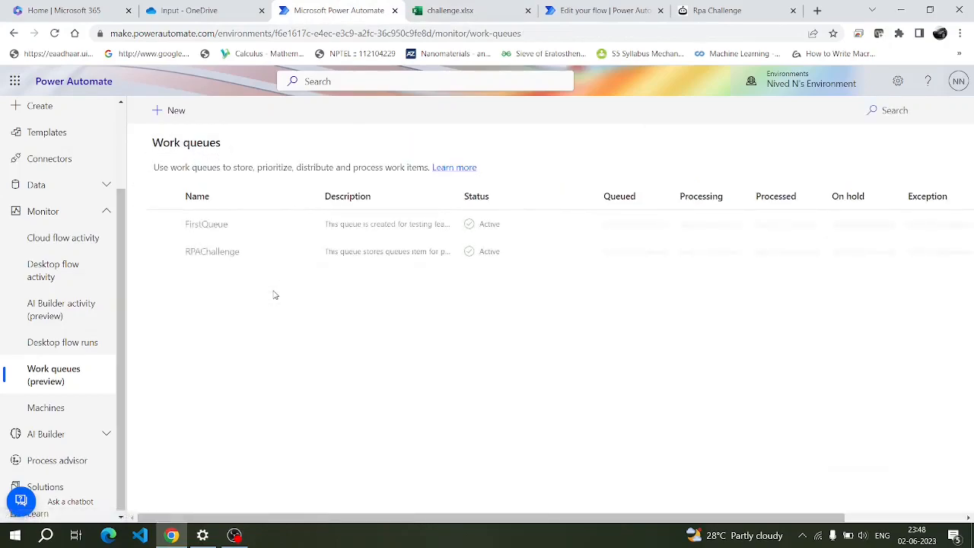
click(204, 254)
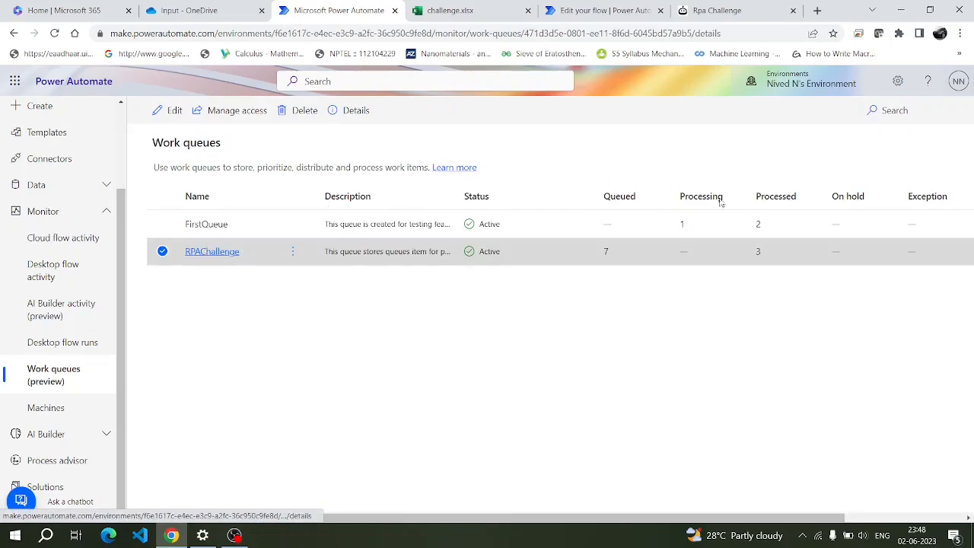
click(650, 8)
scroll(883, 274, up, 5)
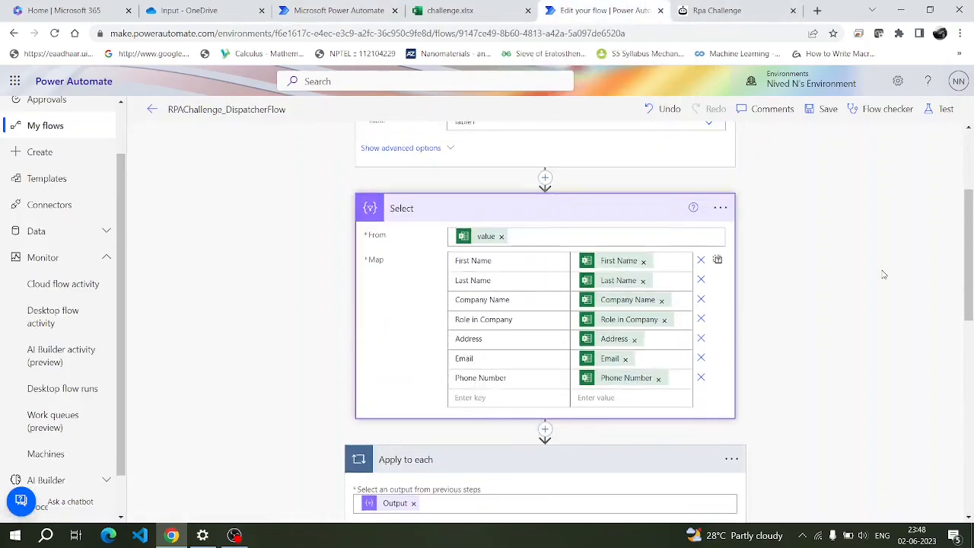
scroll(883, 274, up, 3)
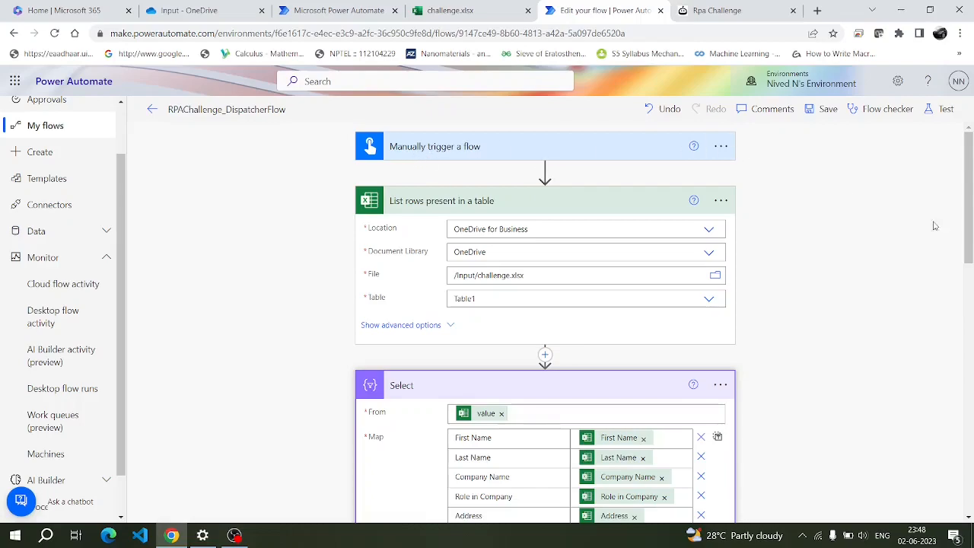
scroll(972, 202, down, 1)
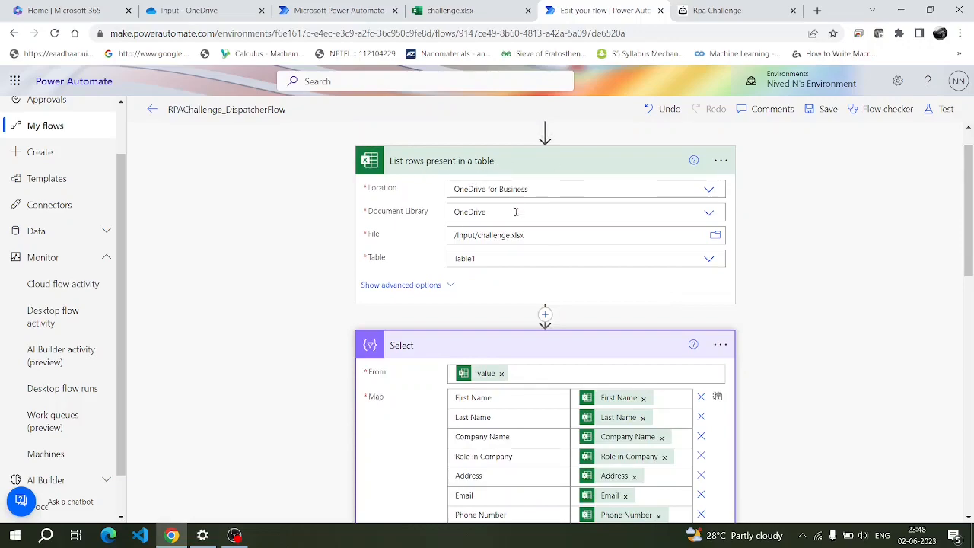
scroll(845, 284, down, 3)
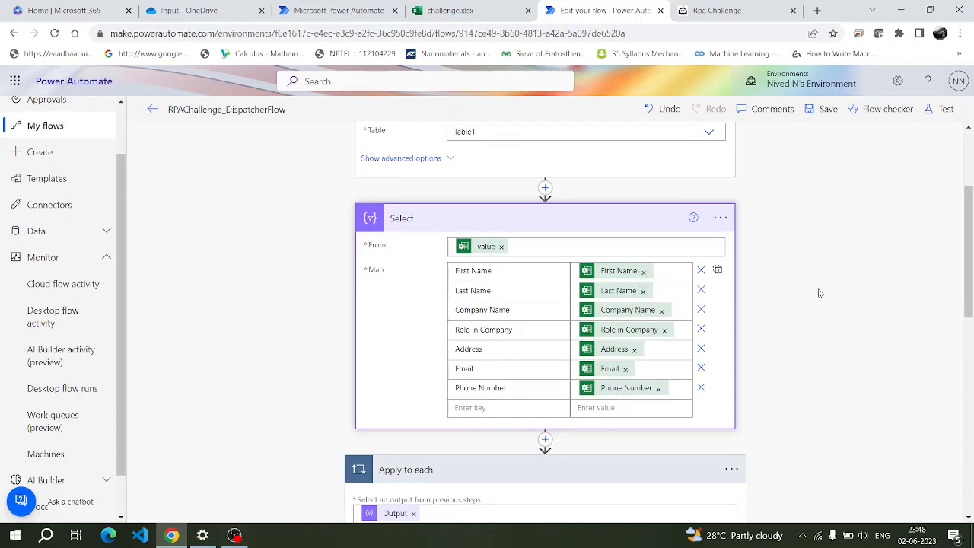
scroll(766, 282, up, 3)
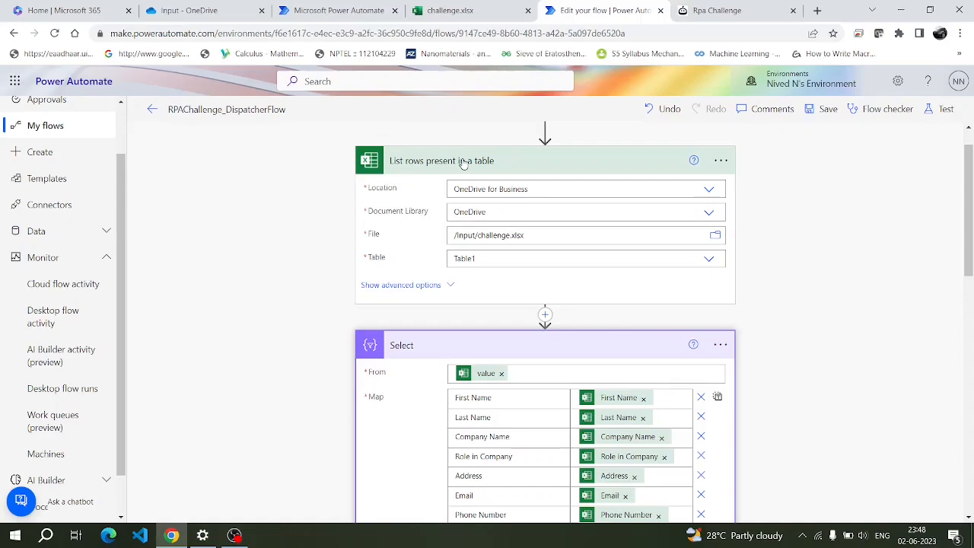
scroll(735, 257, down, 3)
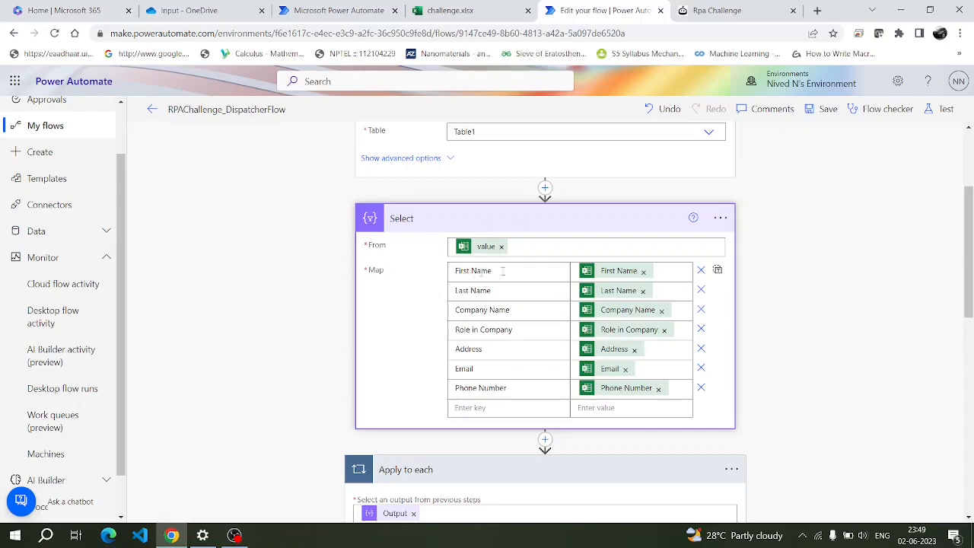
click(718, 269)
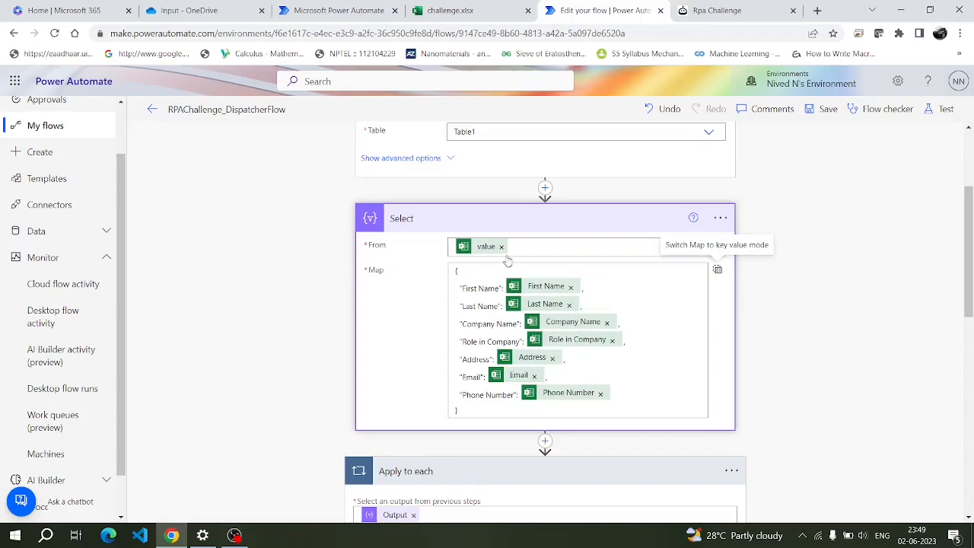
click(718, 270)
scroll(815, 337, down, 2)
scroll(819, 358, down, 2)
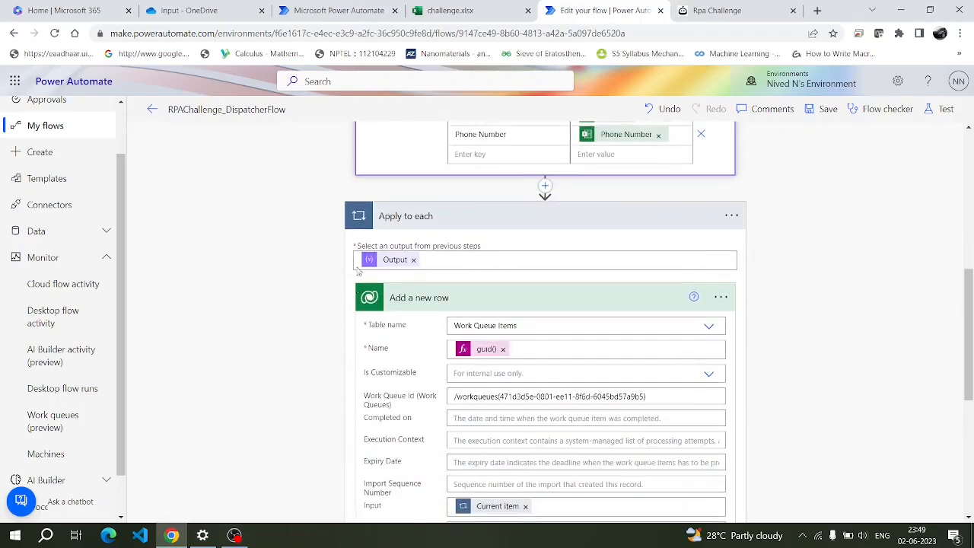
scroll(524, 277, up, 3)
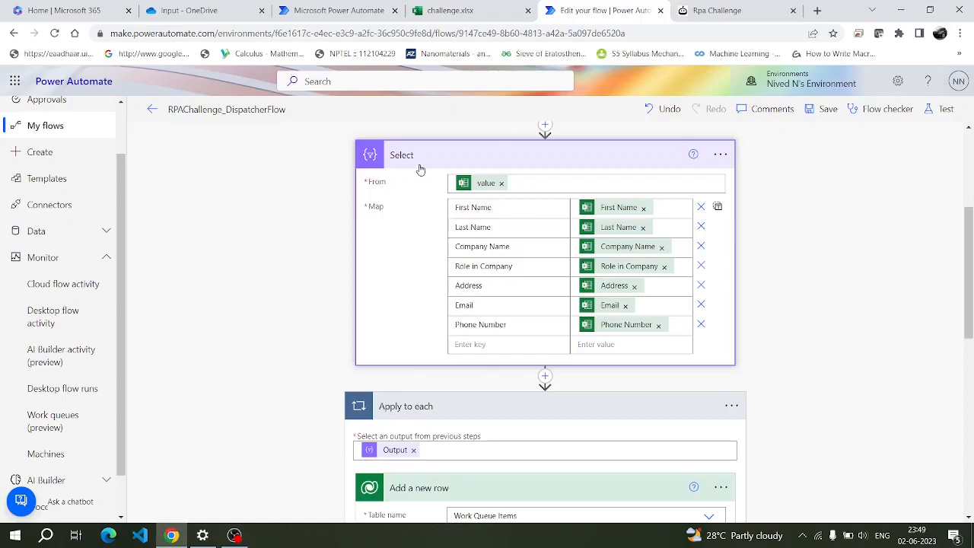
scroll(732, 327, down, 3)
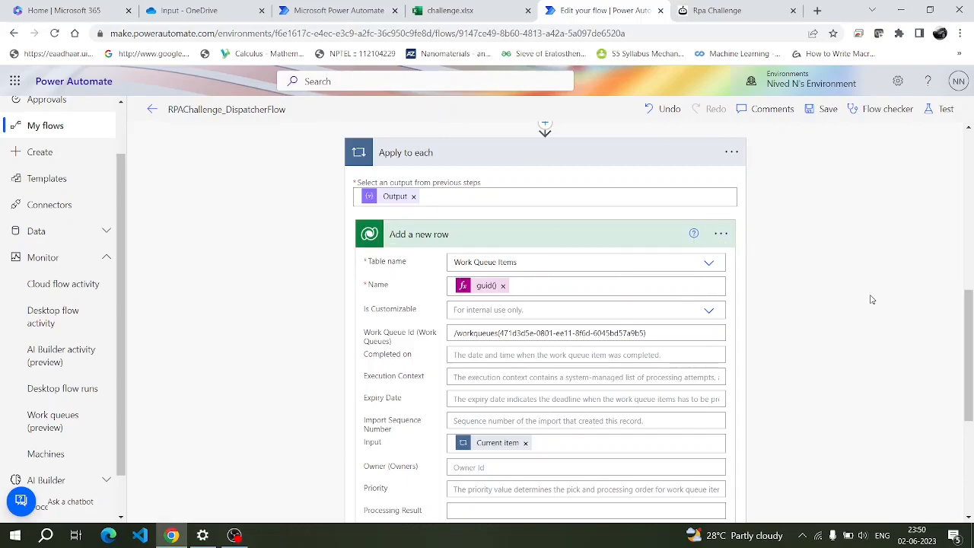
scroll(872, 298, down, 1)
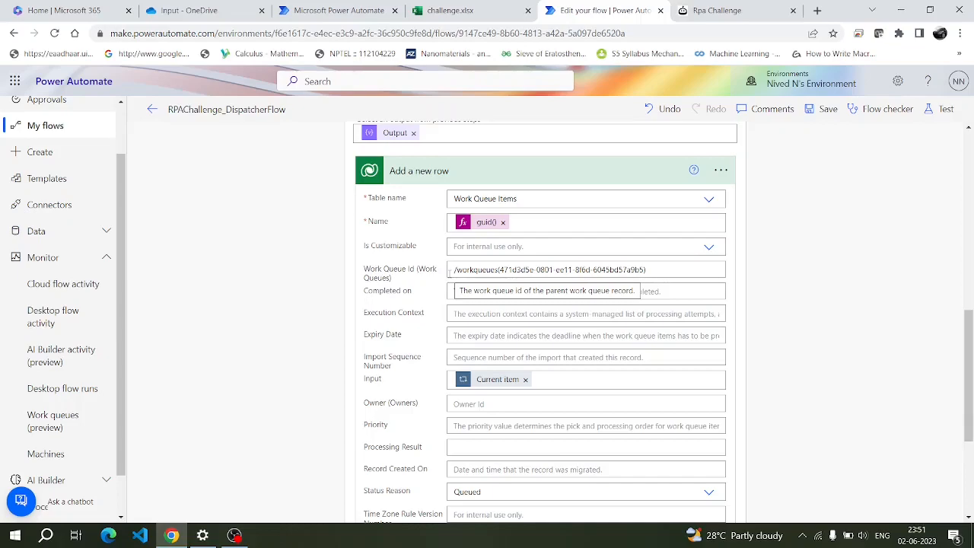
- Compare the flow's Work Queue Id with the queue ID in RPAChallenge's page address
click(191, 10)
click(350, 11)
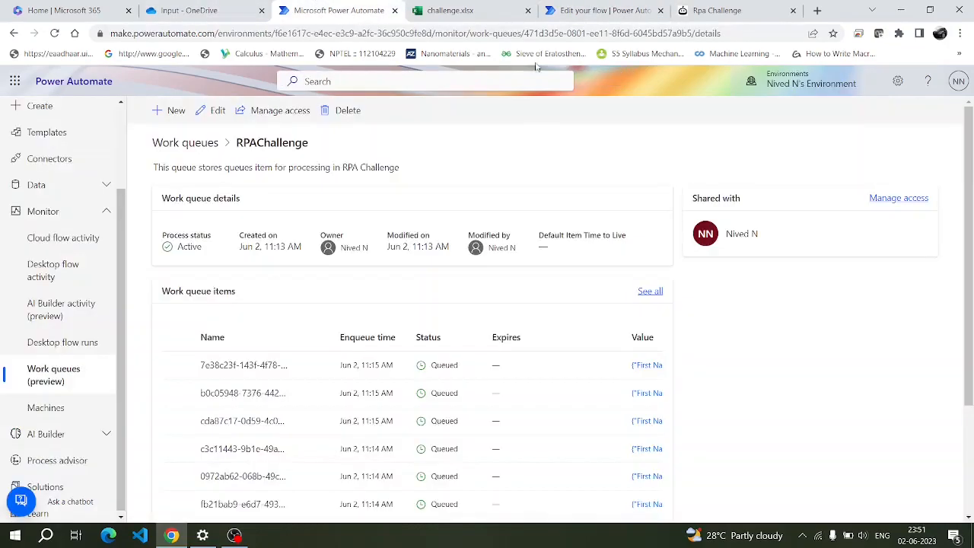
click(189, 144)
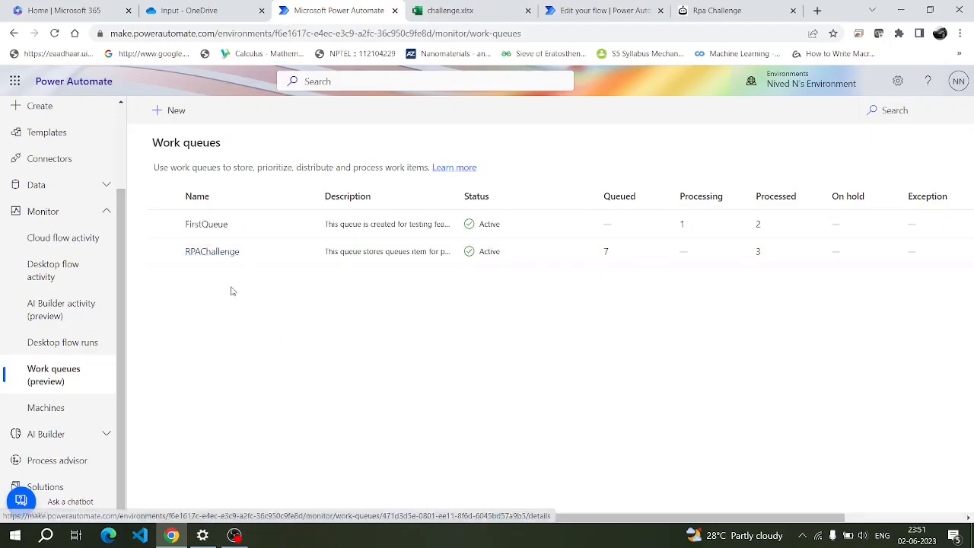
click(597, 10)
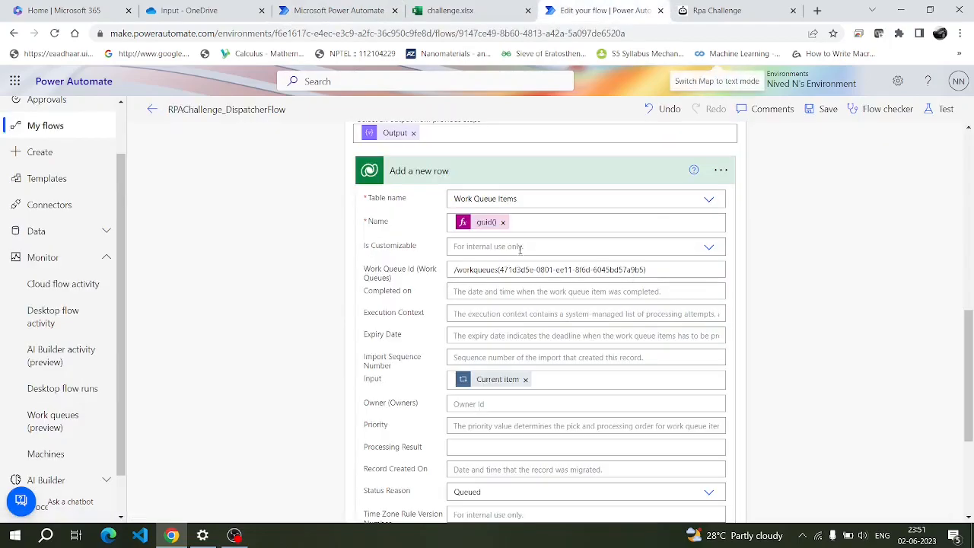
drag(499, 270, 540, 270)
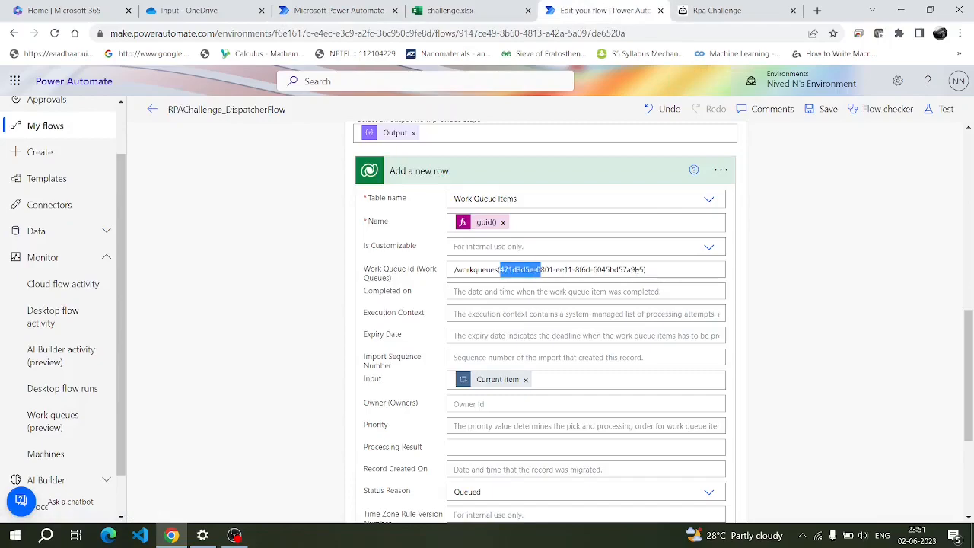
drag(645, 269, 645, 269)
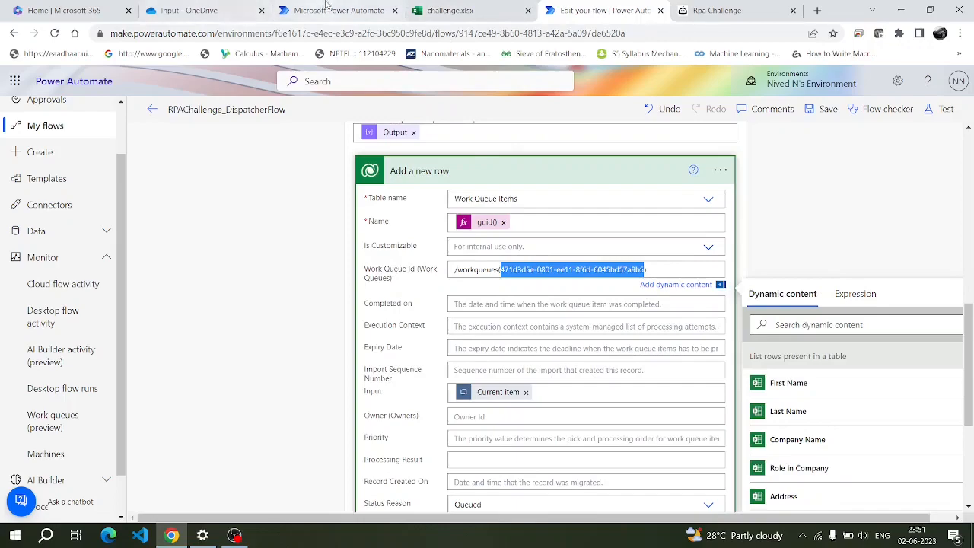
click(361, 6)
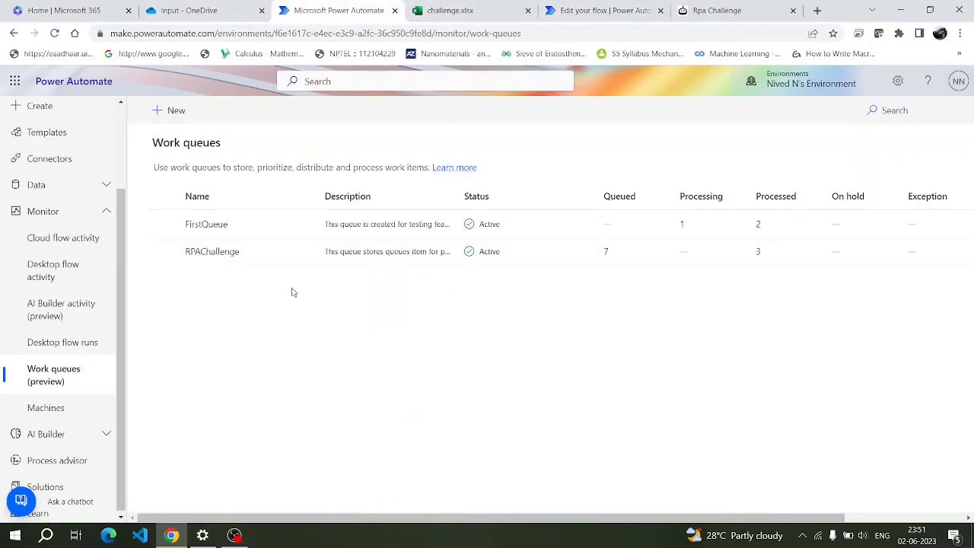
click(211, 253)
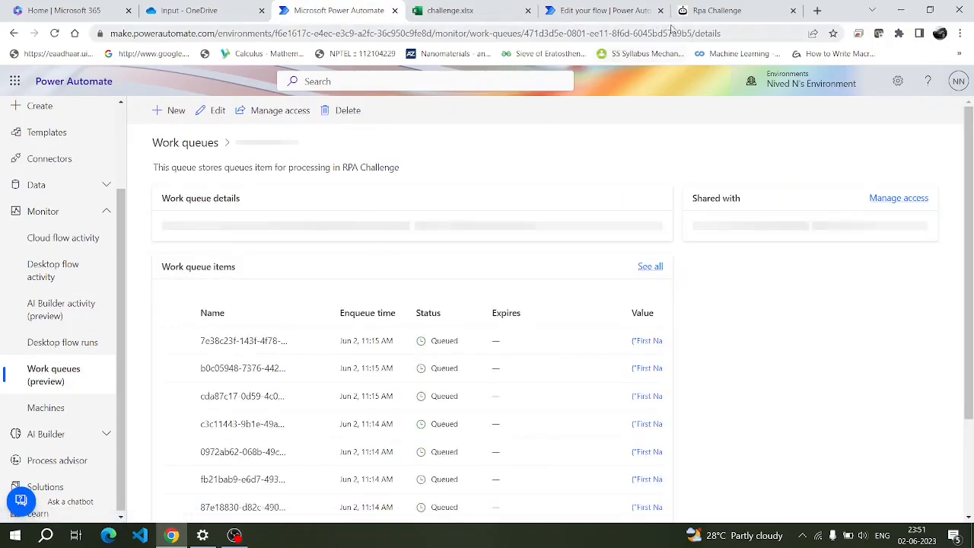
drag(692, 33, 526, 35)
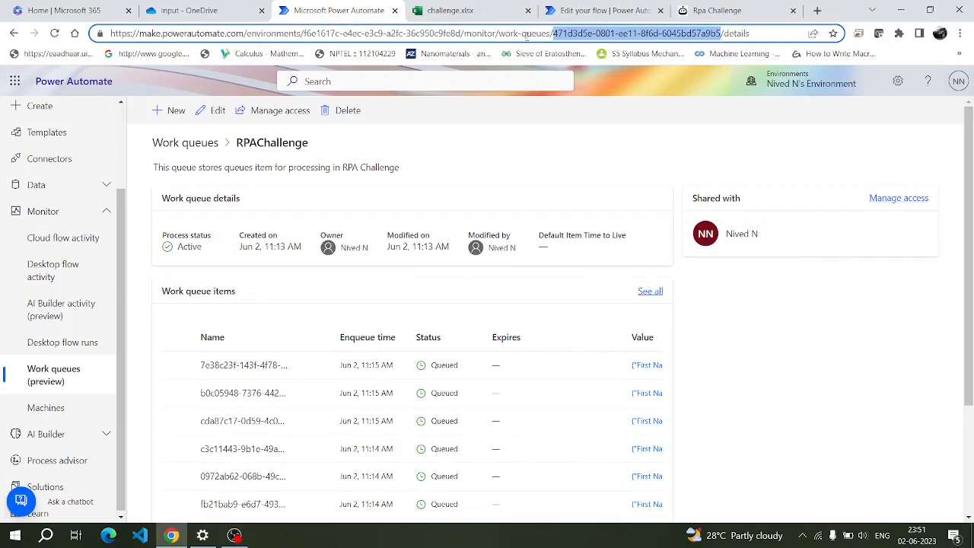
click(604, 9)
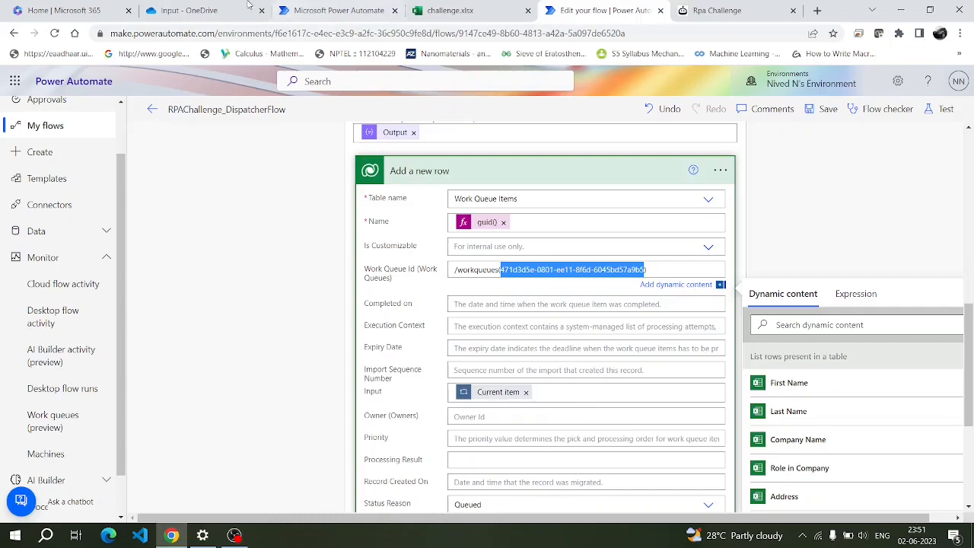
- Open the first queued work item and select its full JSON value
click(335, 11)
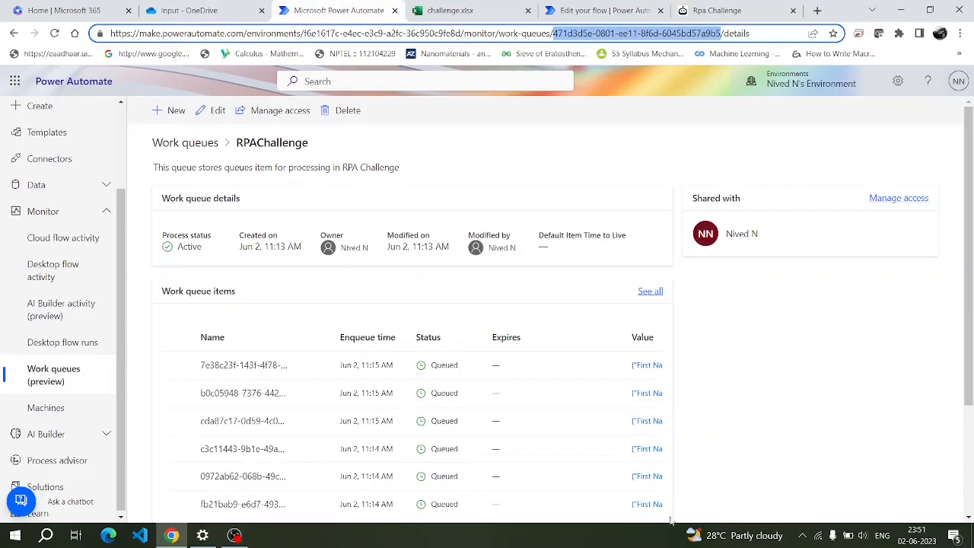
click(219, 366)
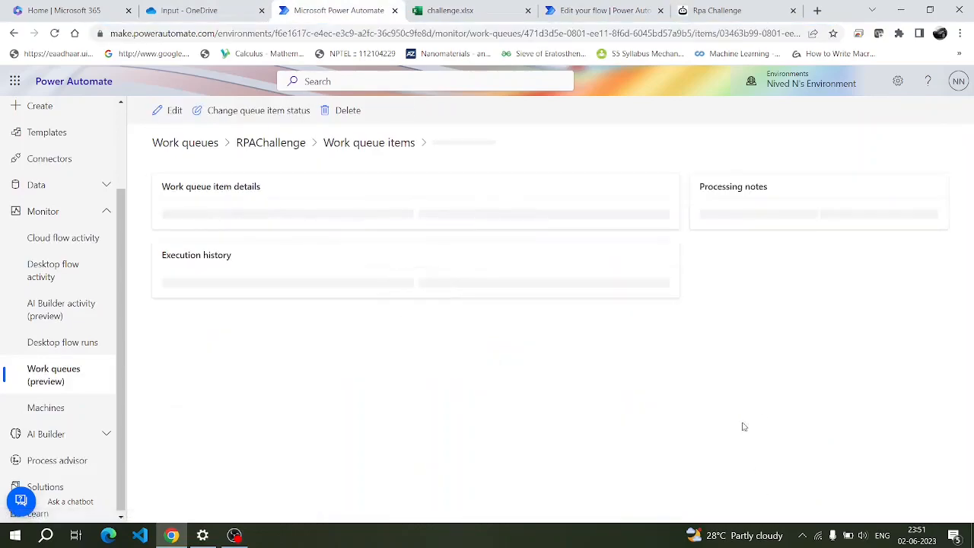
click(329, 234)
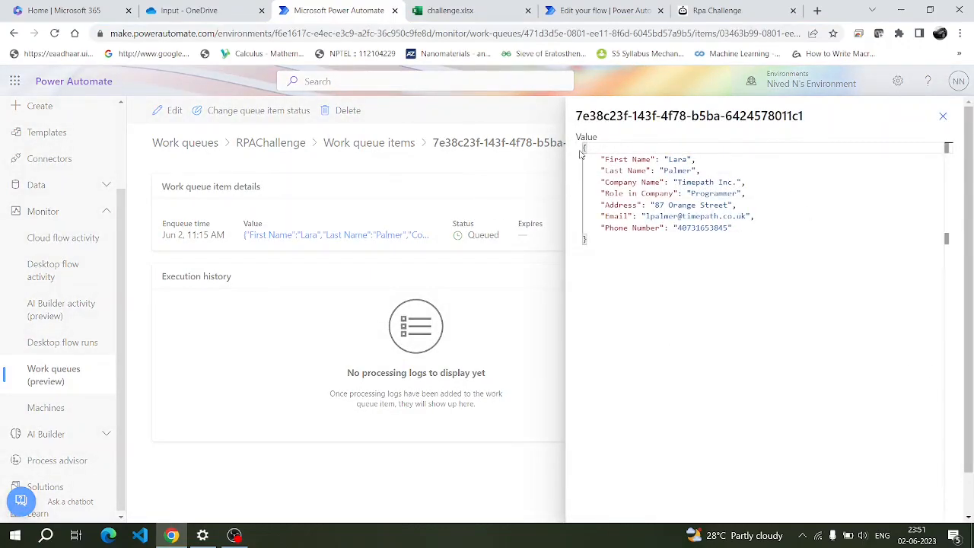
drag(582, 148, 618, 257)
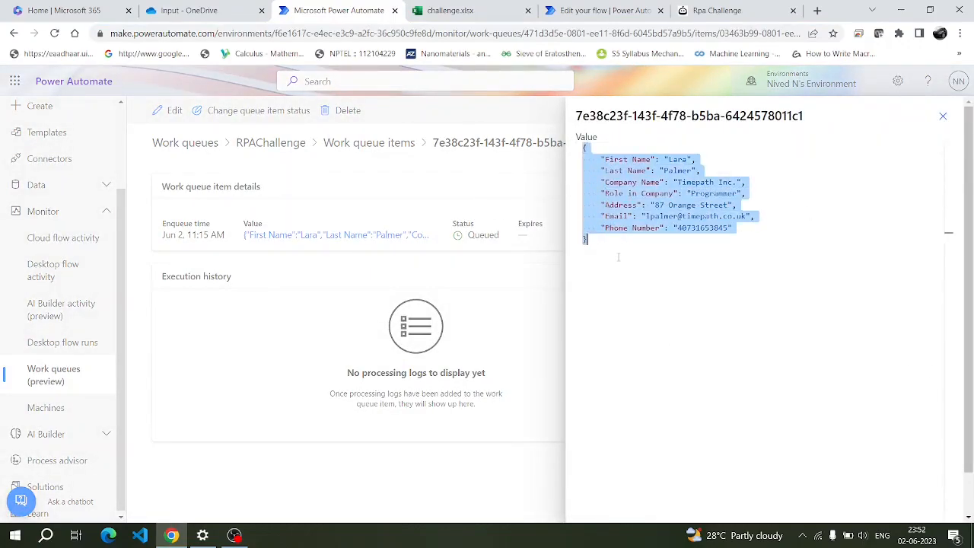
click(557, 7)
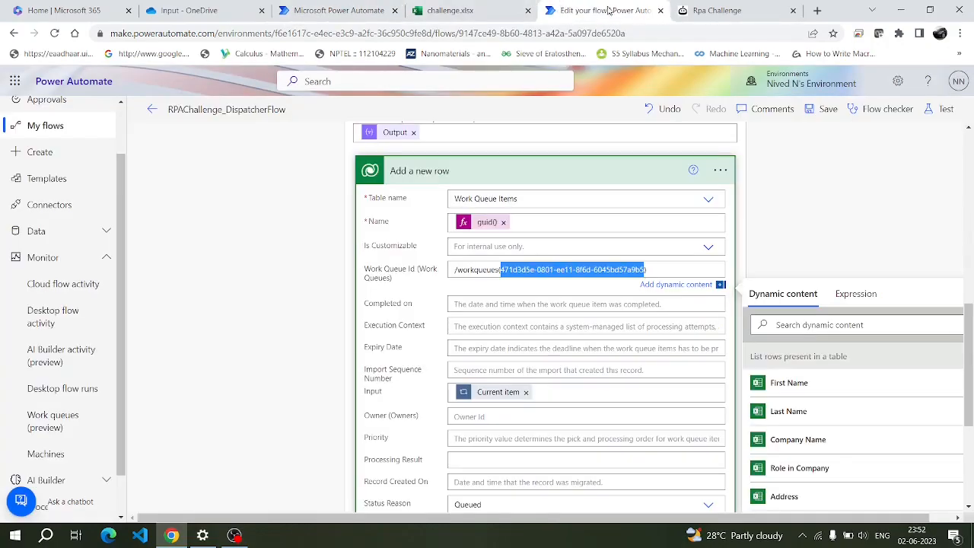
scroll(328, 422, down, 3)
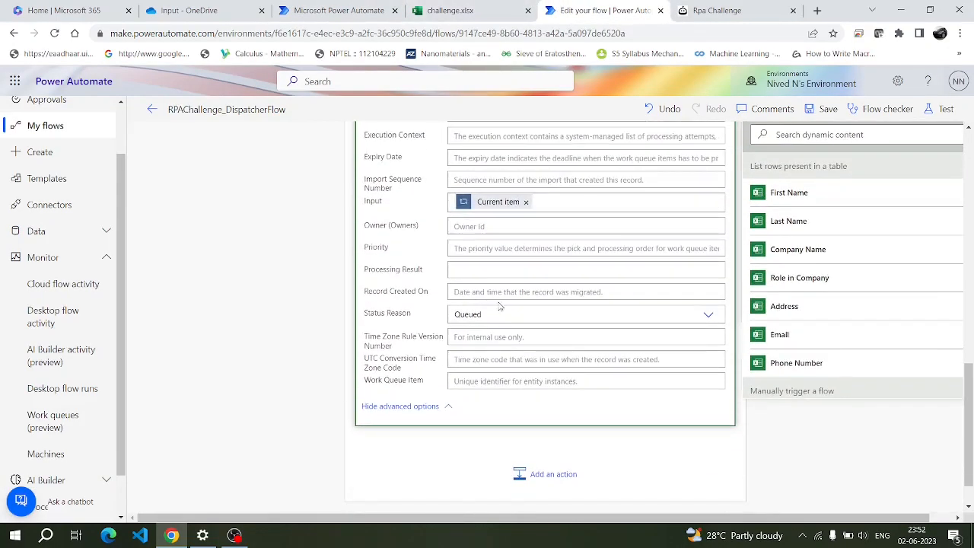
drag(414, 314, 363, 314)
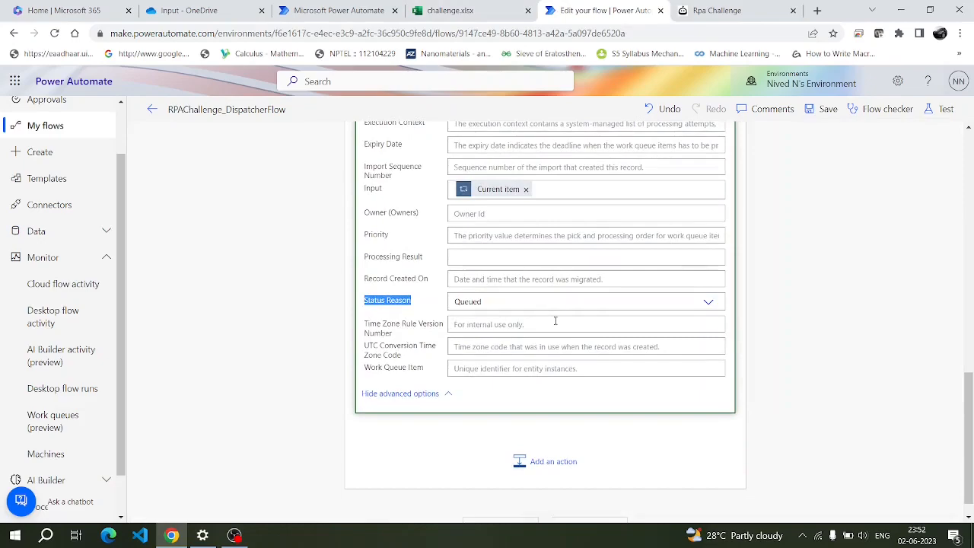
click(707, 302)
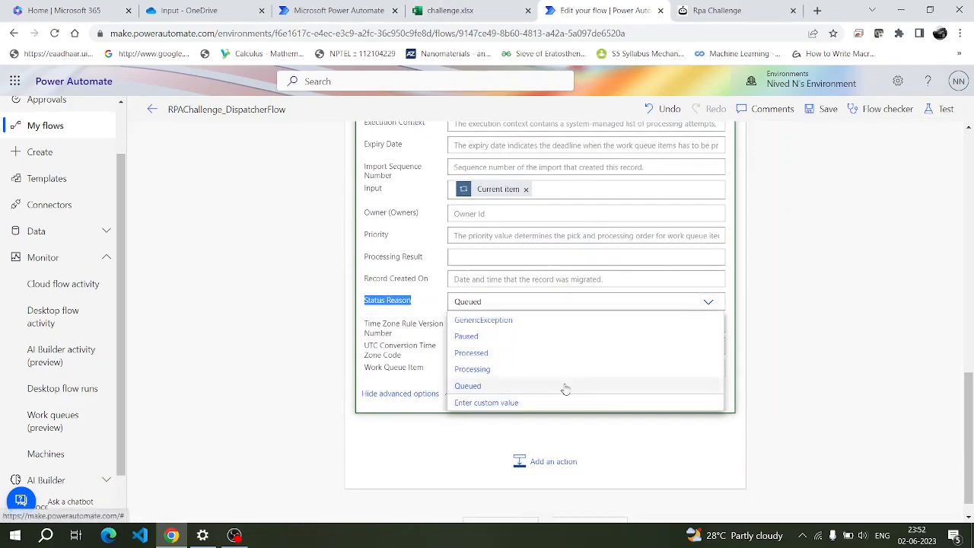
click(899, 306)
click(940, 311)
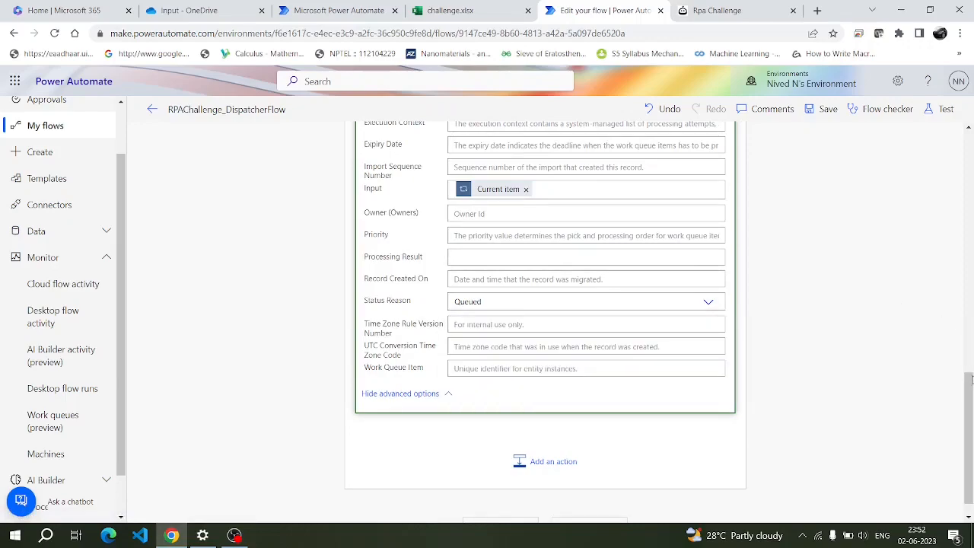
scroll(949, 413, up, 10)
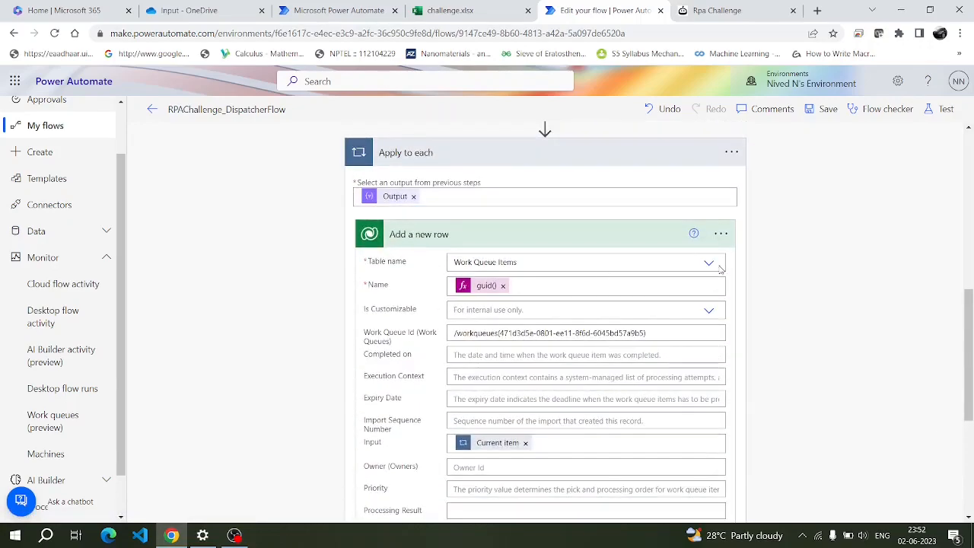
scroll(940, 350, up, 1)
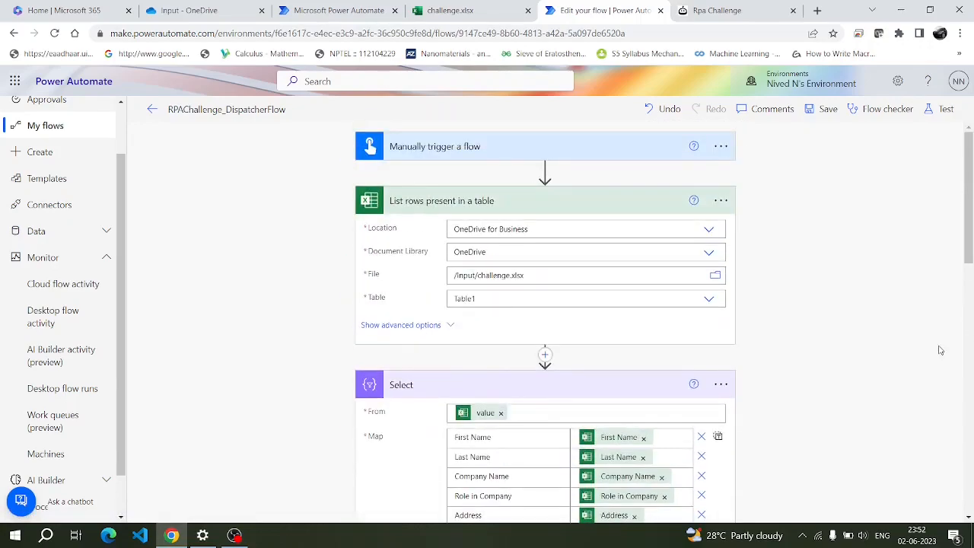
click(341, 10)
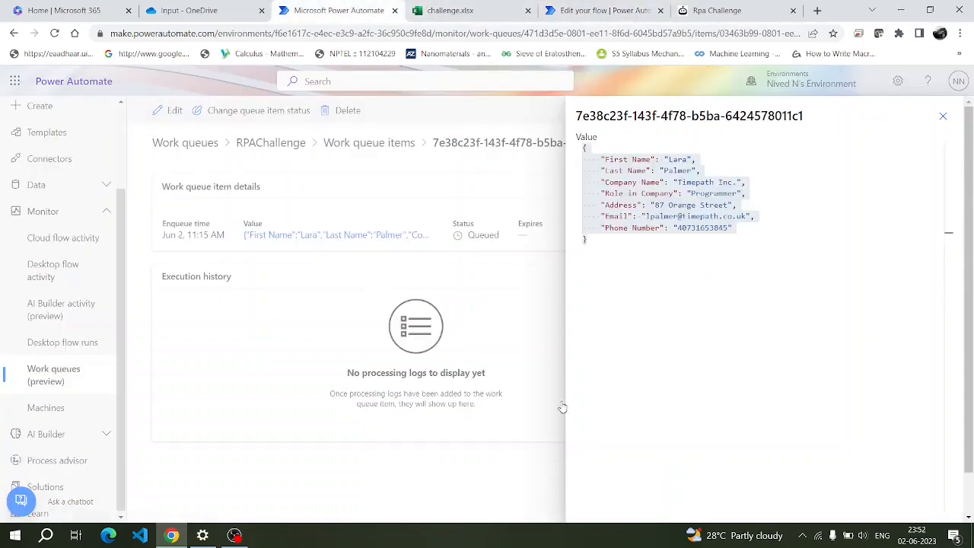
click(942, 117)
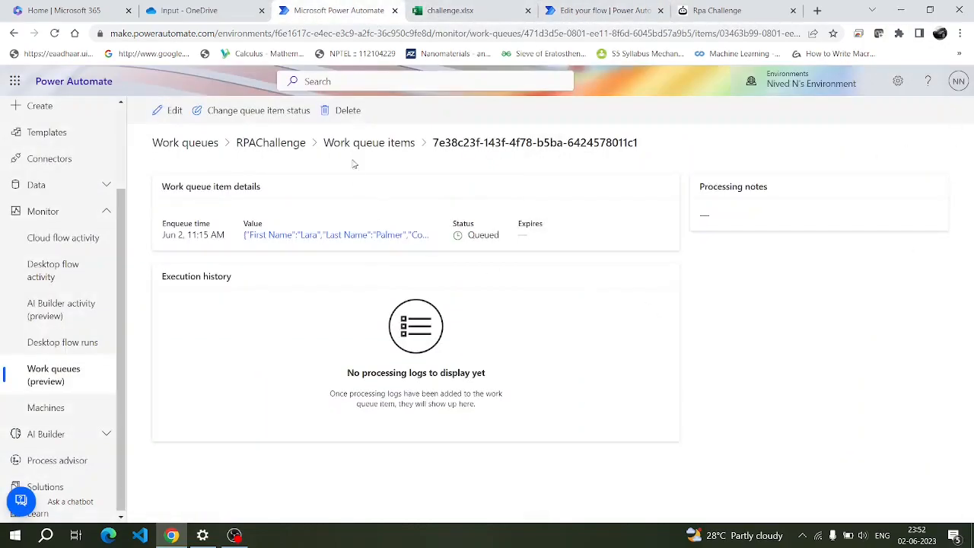
click(494, 10)
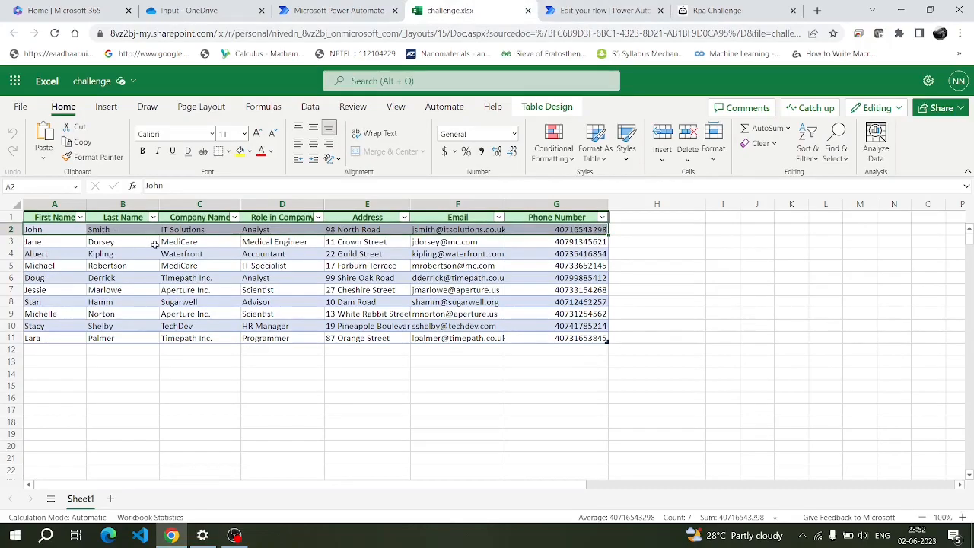
click(338, 10)
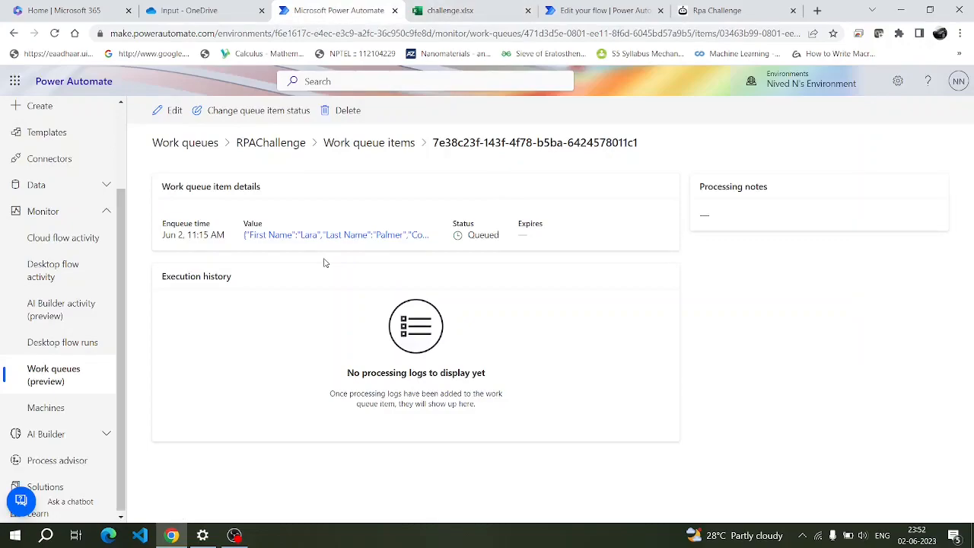
click(327, 235)
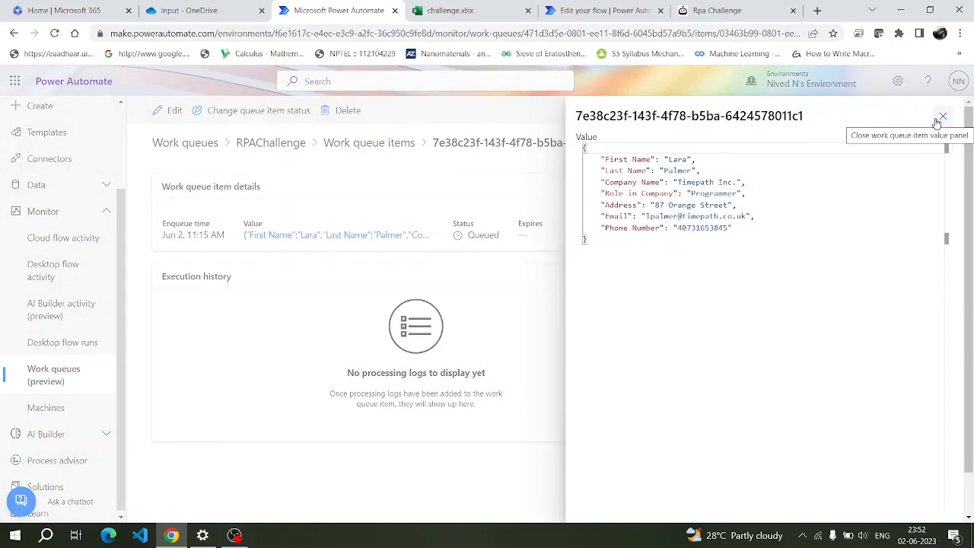
click(943, 116)
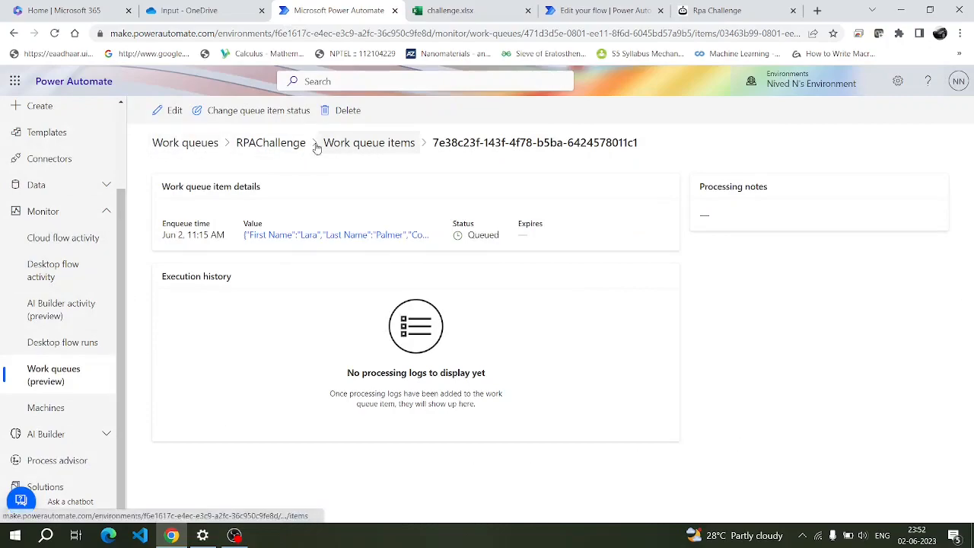
click(339, 145)
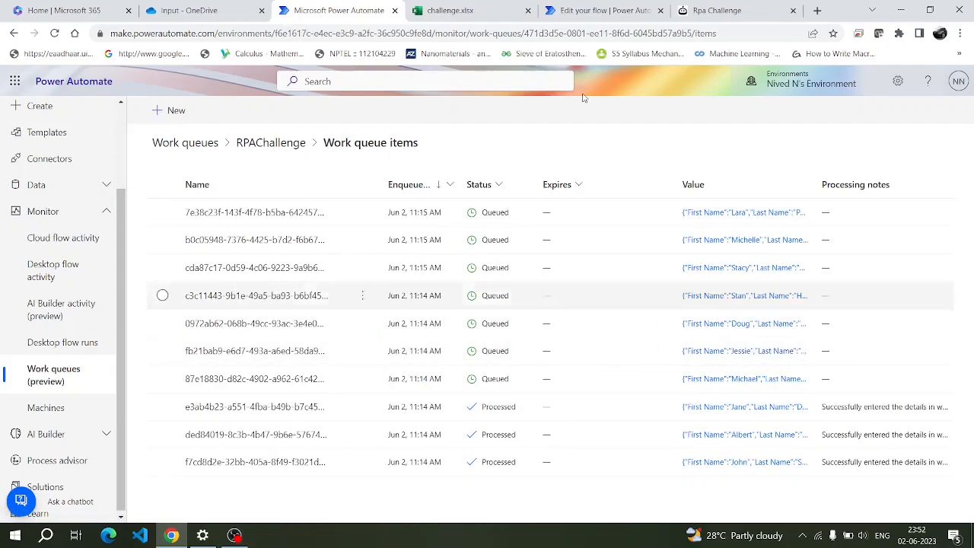
click(602, 10)
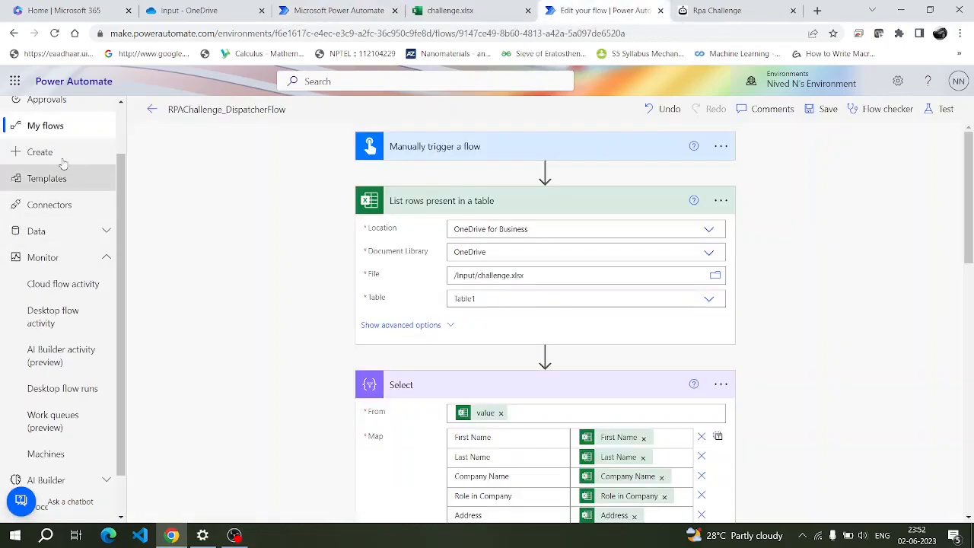
- Leave the dispatcher flow without saving and open RPAChallenge_Performer for editing
click(59, 125)
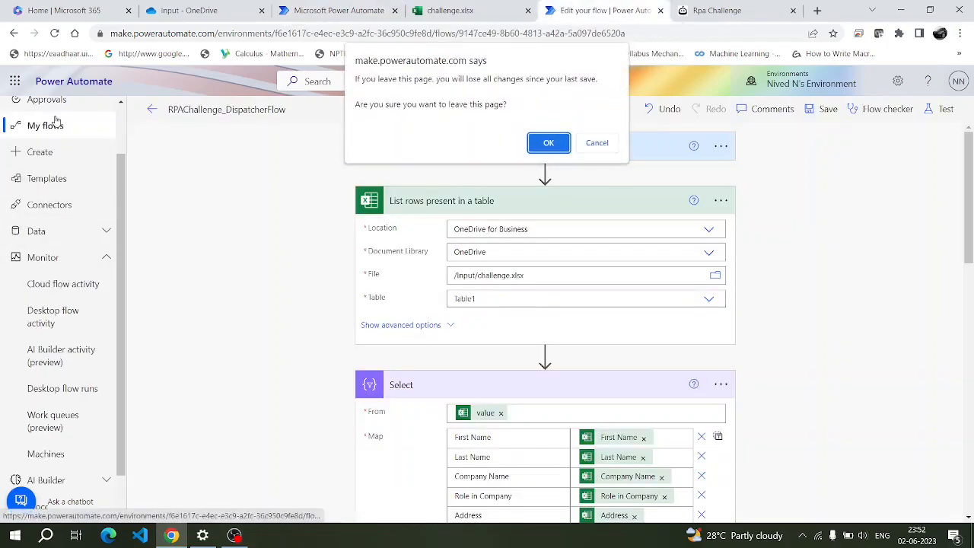
click(549, 142)
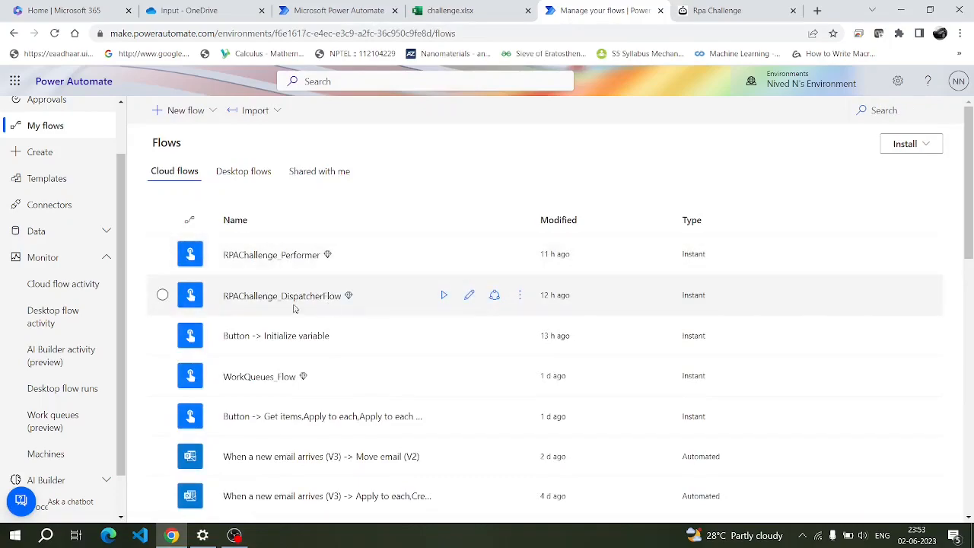
click(285, 256)
click(285, 255)
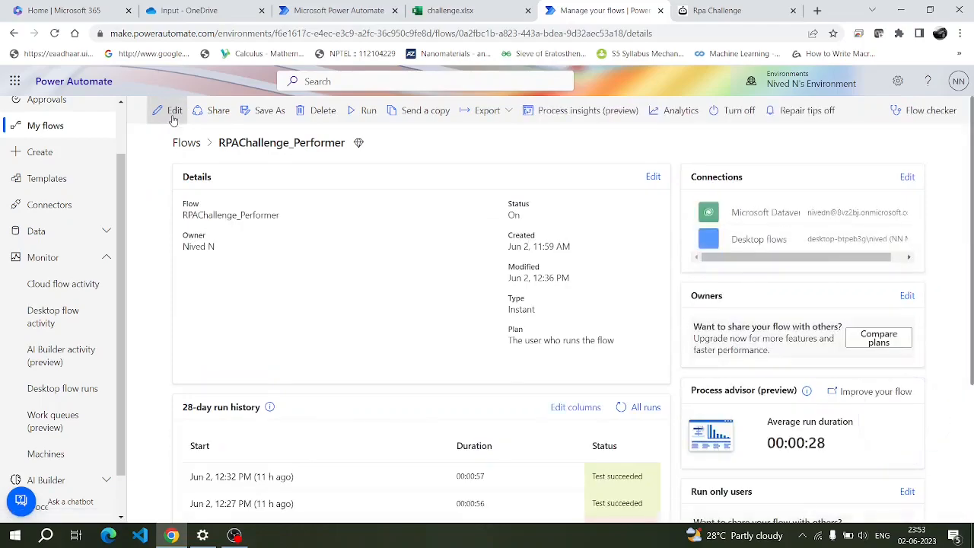
click(171, 119)
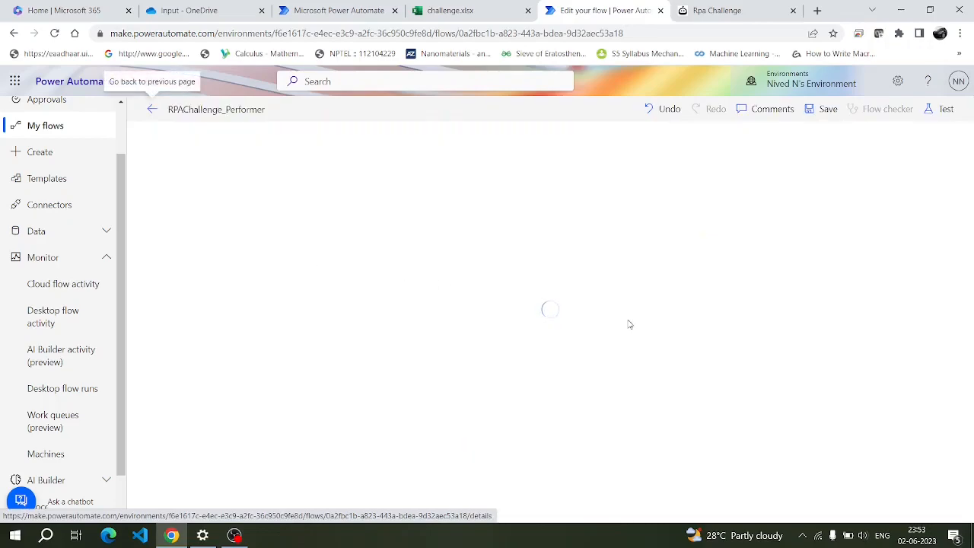
- Glance at the work queue items and RPA Challenge form, then return to the performer editor
click(326, 10)
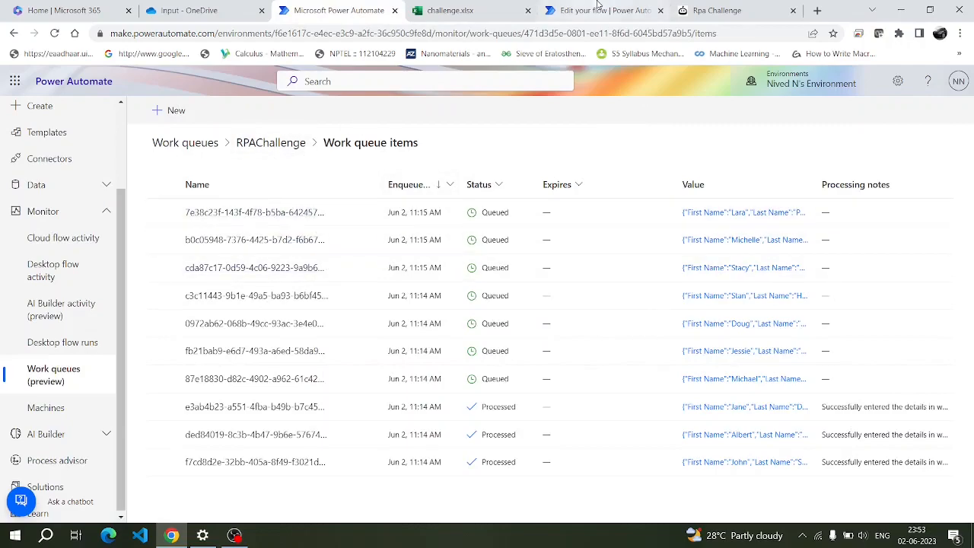
click(636, 14)
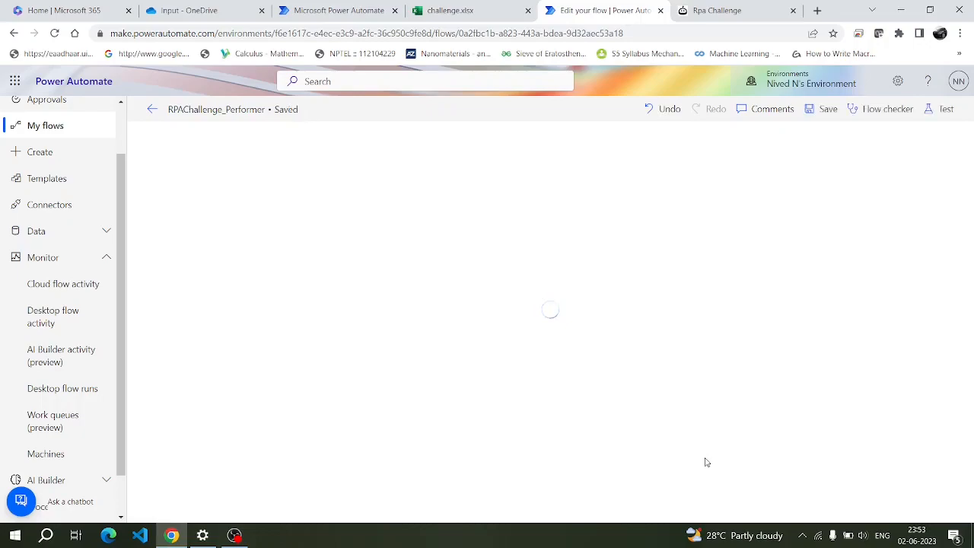
click(755, 5)
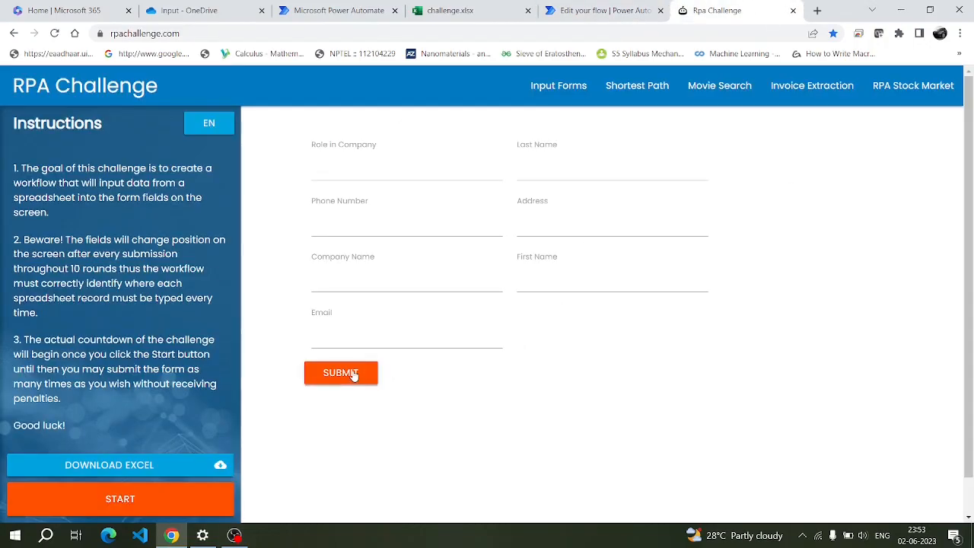
click(552, 9)
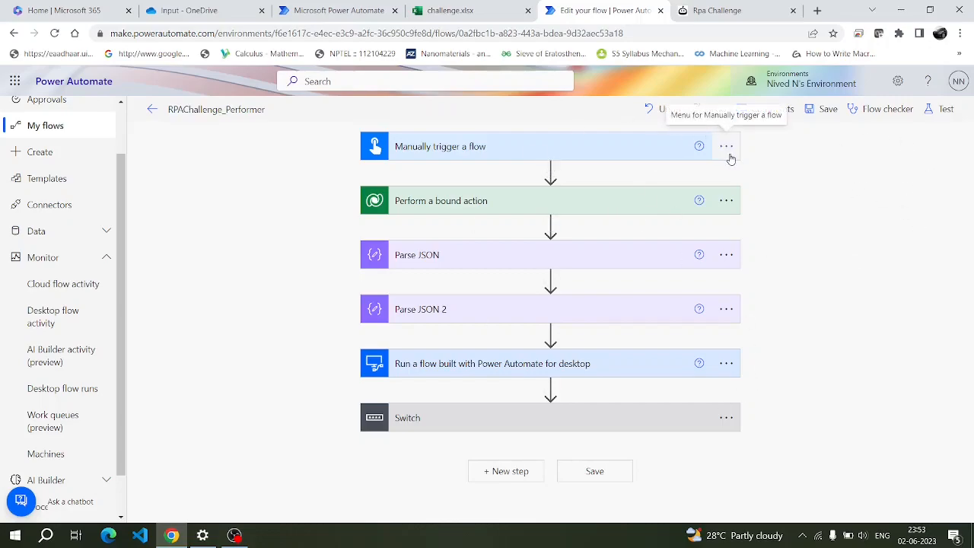
- Expand Perform a bound action to reveal its Work Queues table, Dequeue action and row ID
click(771, 13)
click(612, 9)
click(624, 207)
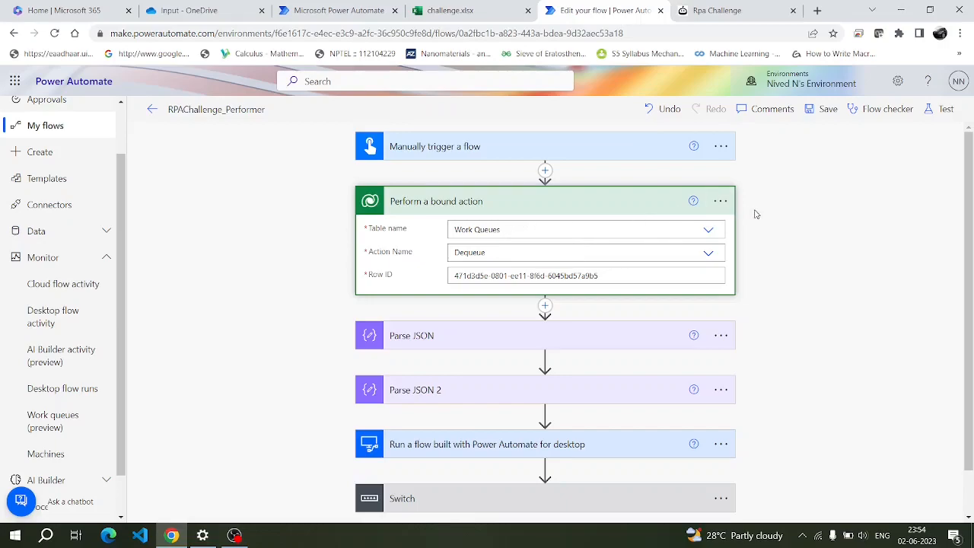
- Reselect the Work Queues table by searching 'Work q' and choose the Dequeue action
click(707, 232)
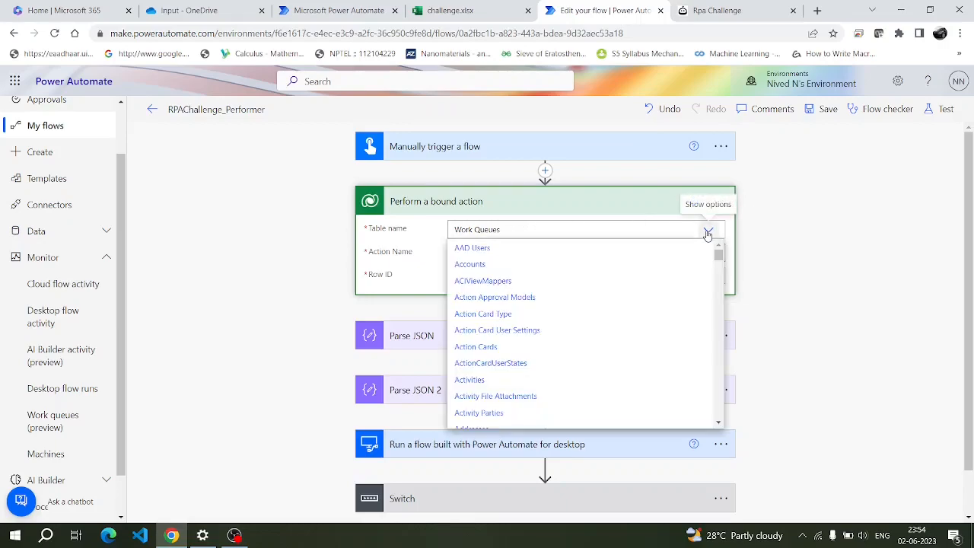
click(536, 226)
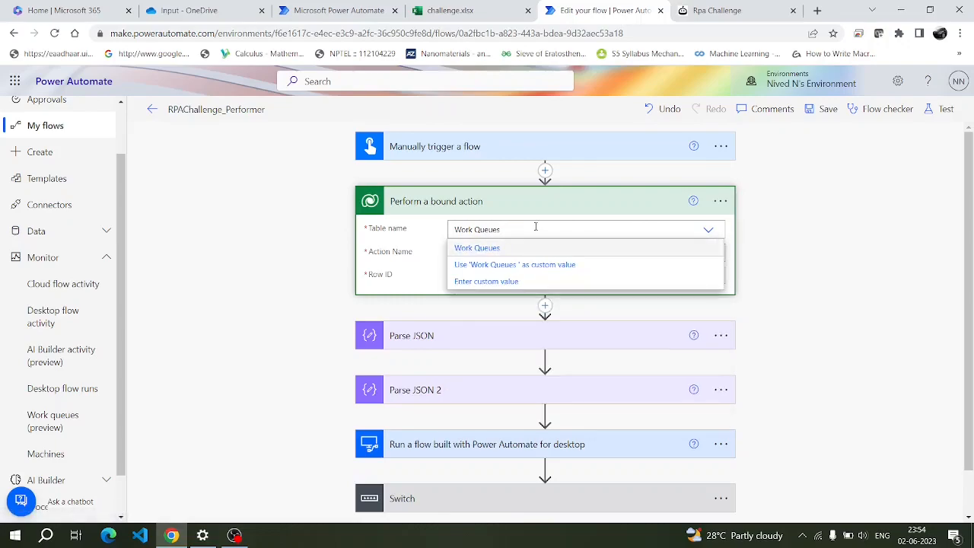
key(BackSpace)
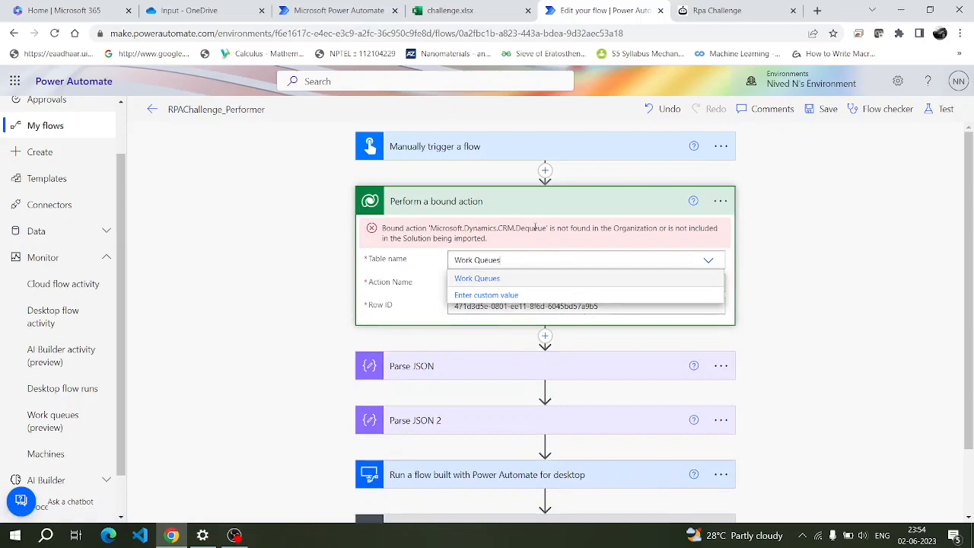
click(834, 245)
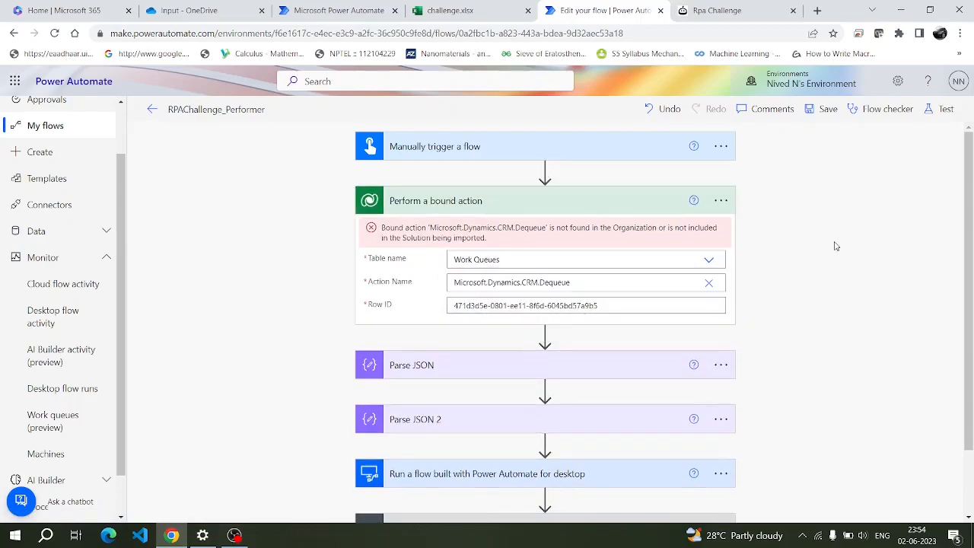
click(706, 285)
click(706, 286)
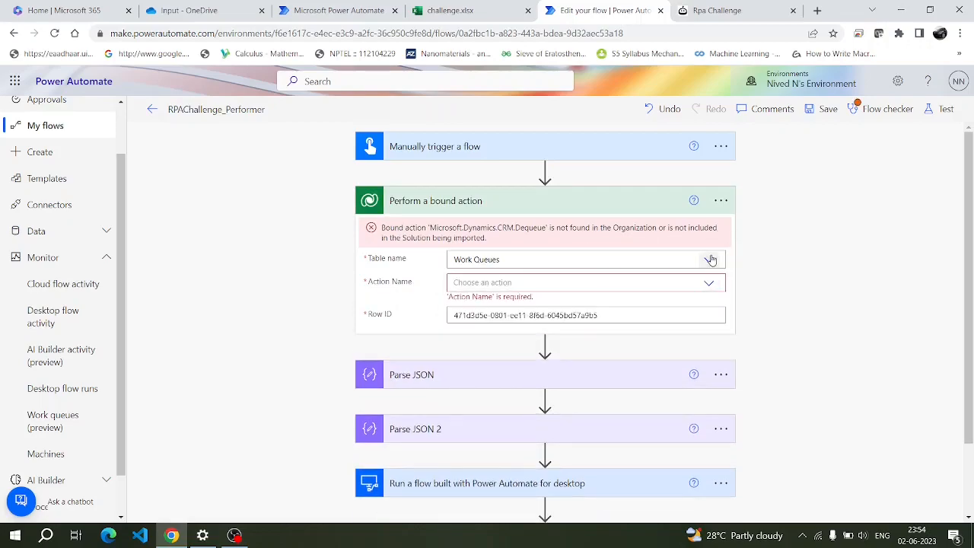
click(710, 259)
key(ctrl+a)
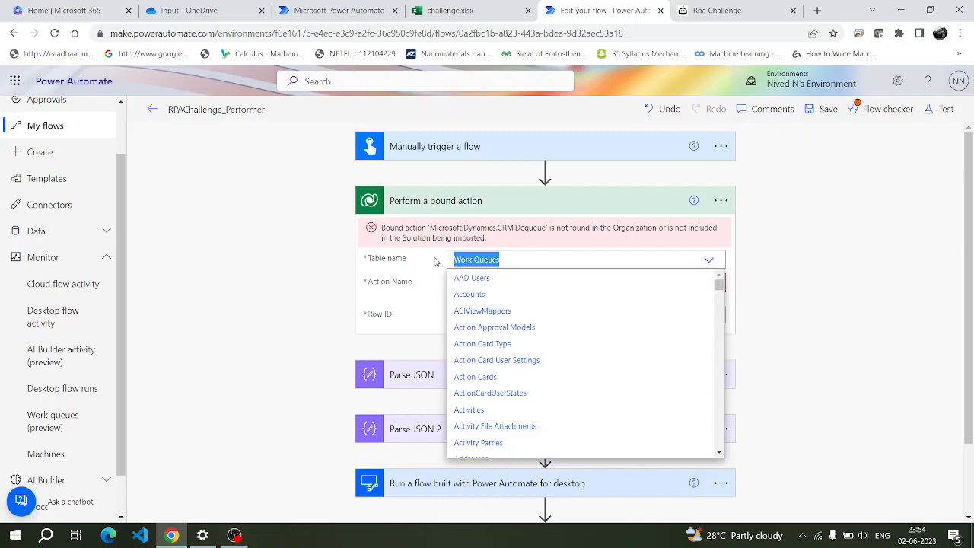
text(Work)
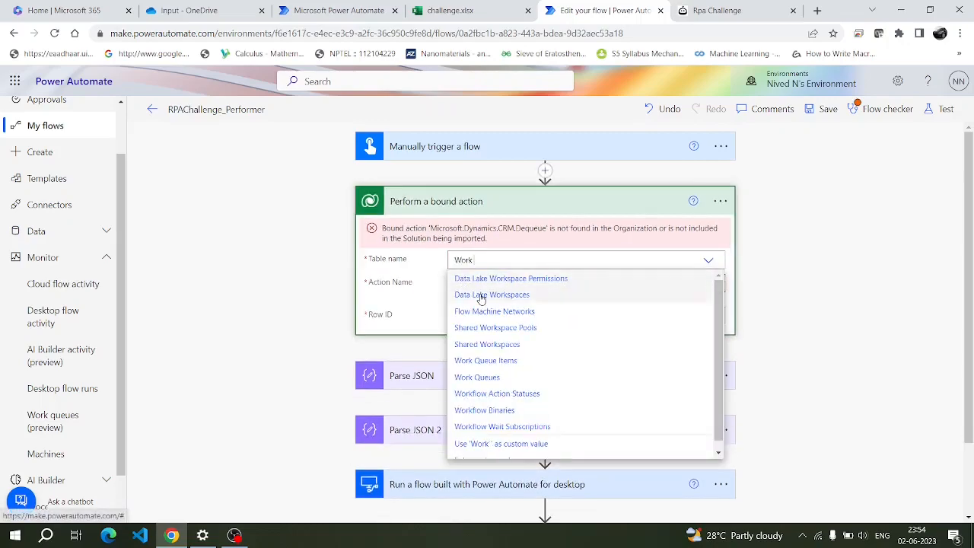
text( q)
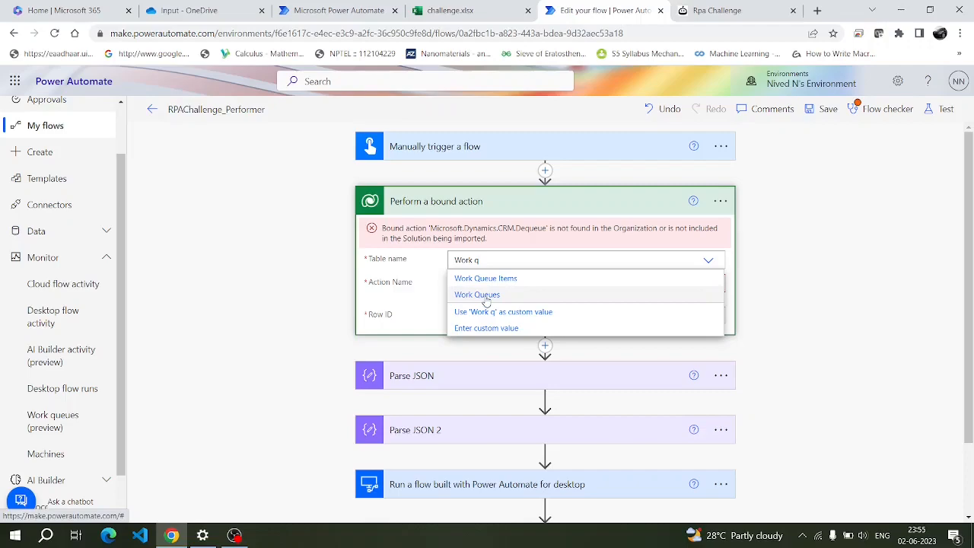
click(485, 302)
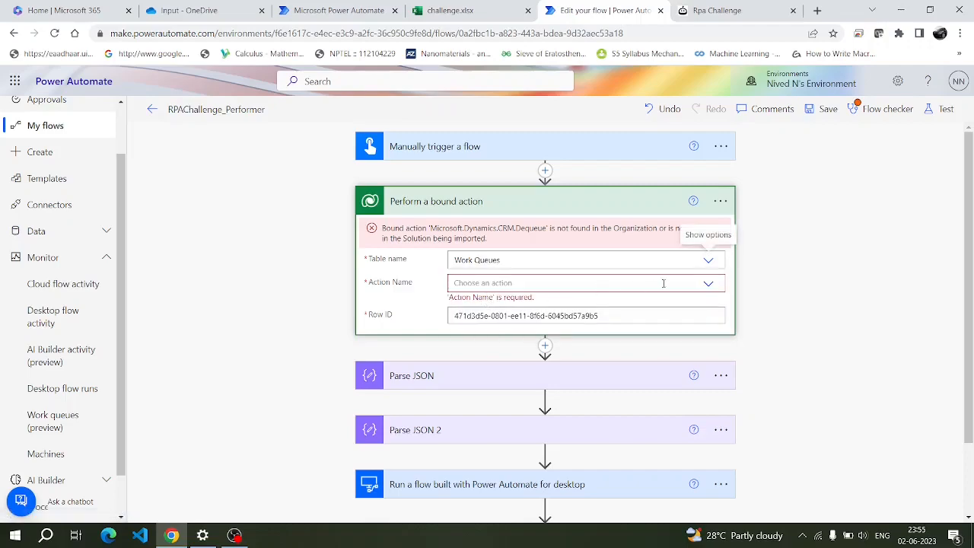
click(706, 253)
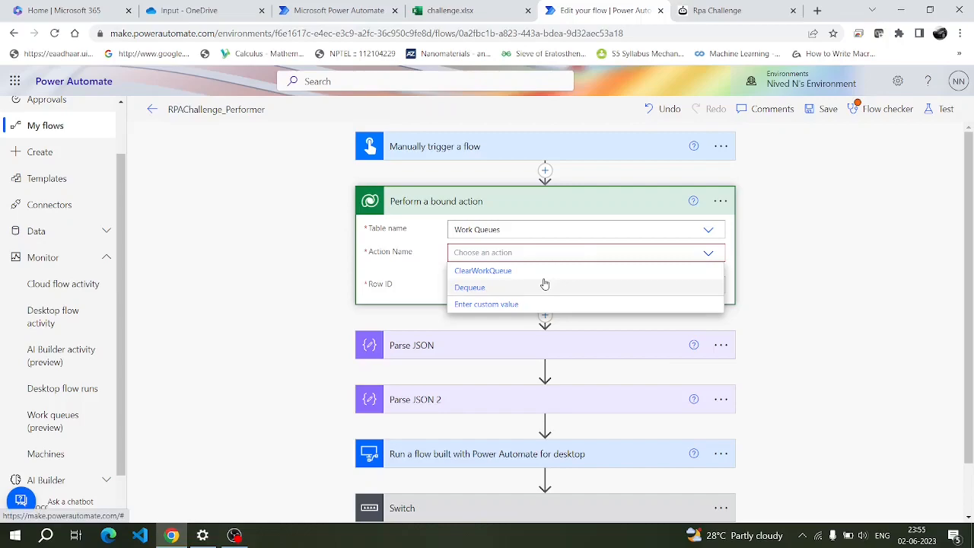
click(470, 288)
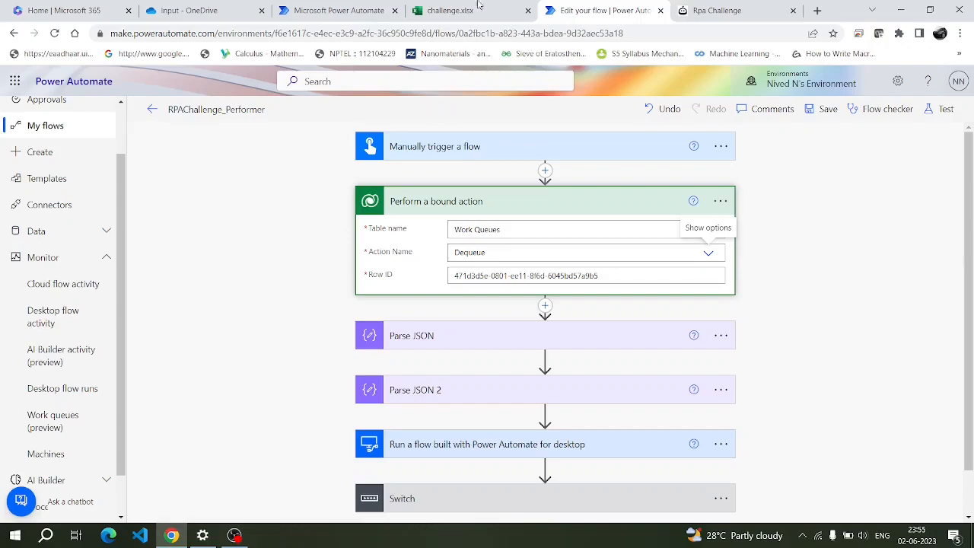
click(320, 10)
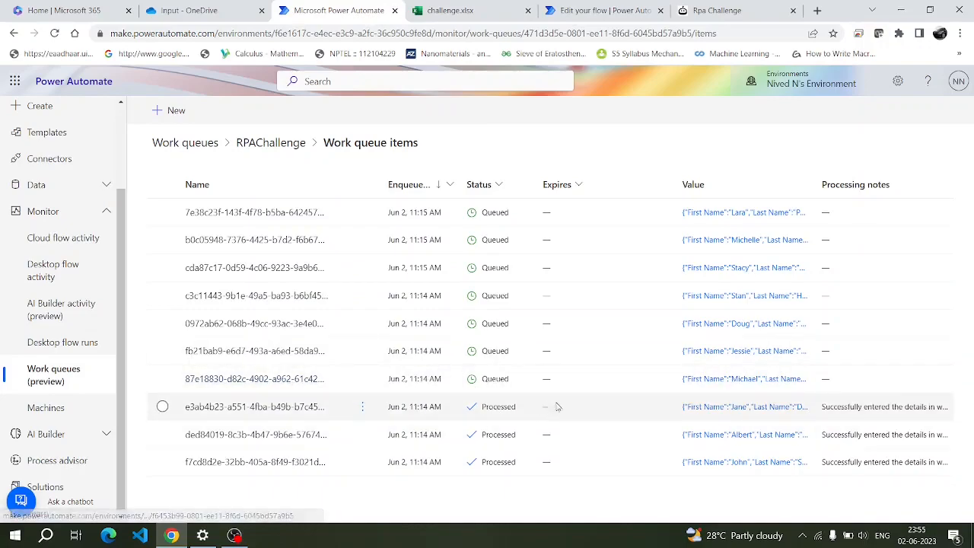
click(472, 383)
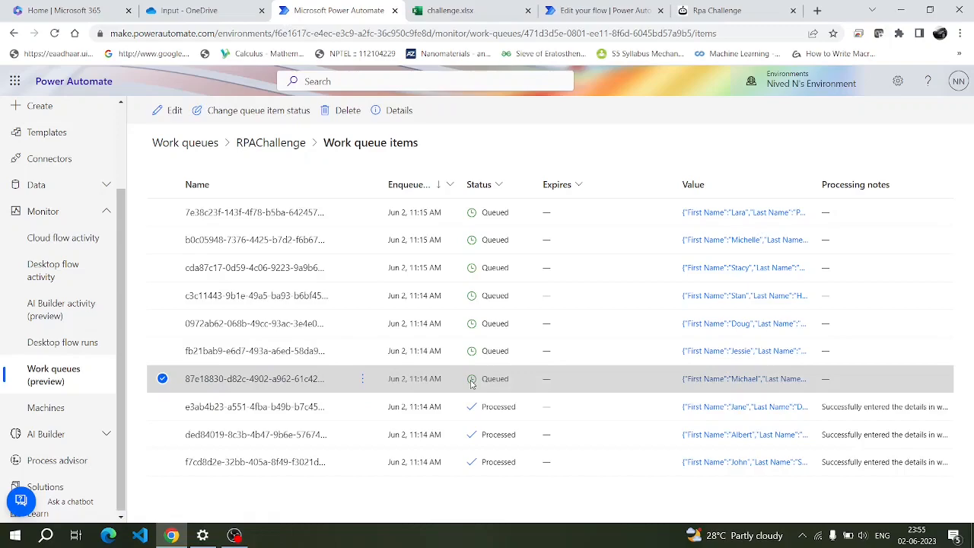
click(578, 8)
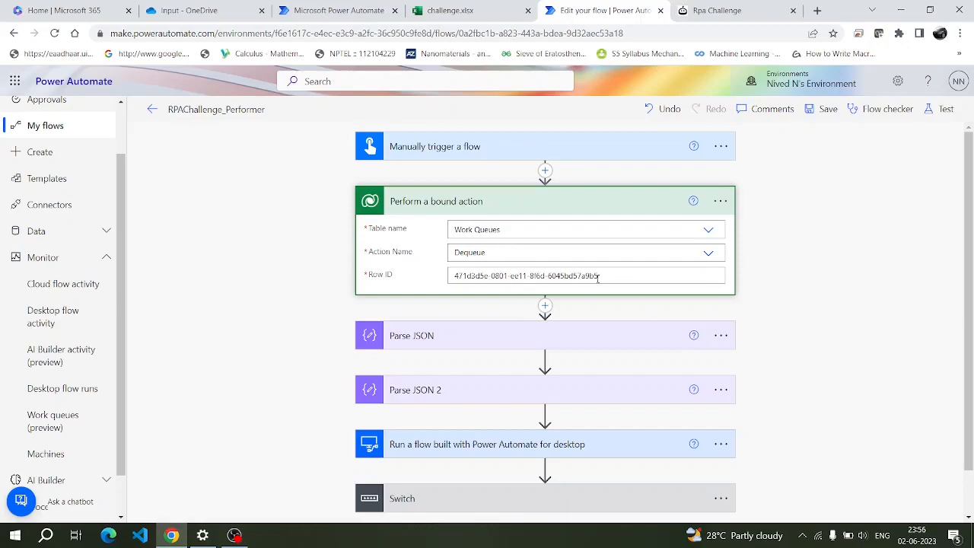
drag(602, 276, 448, 280)
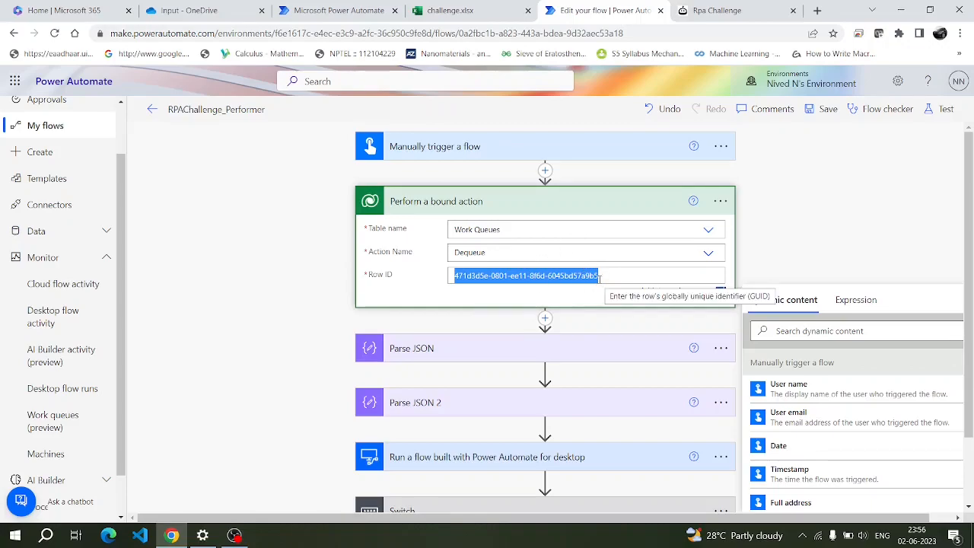
click(358, 9)
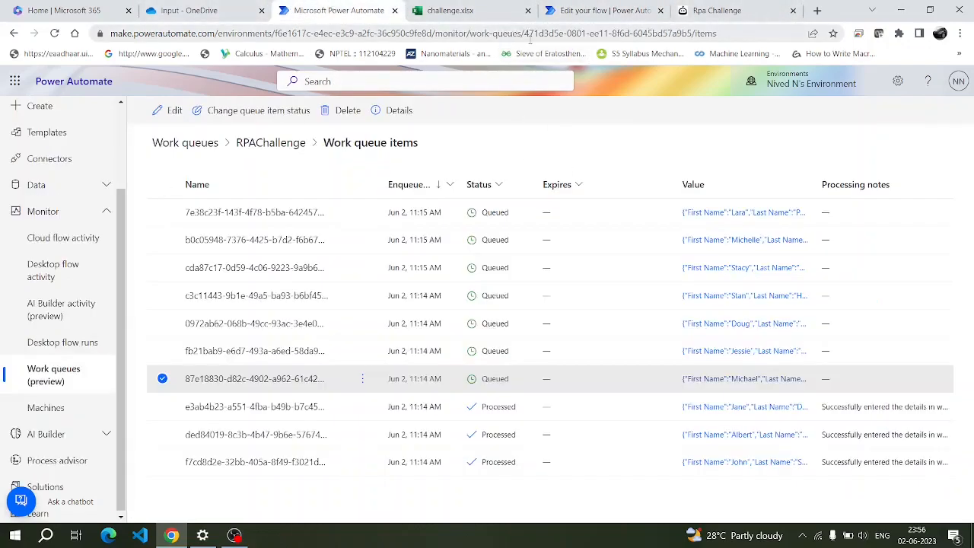
drag(525, 35, 691, 35)
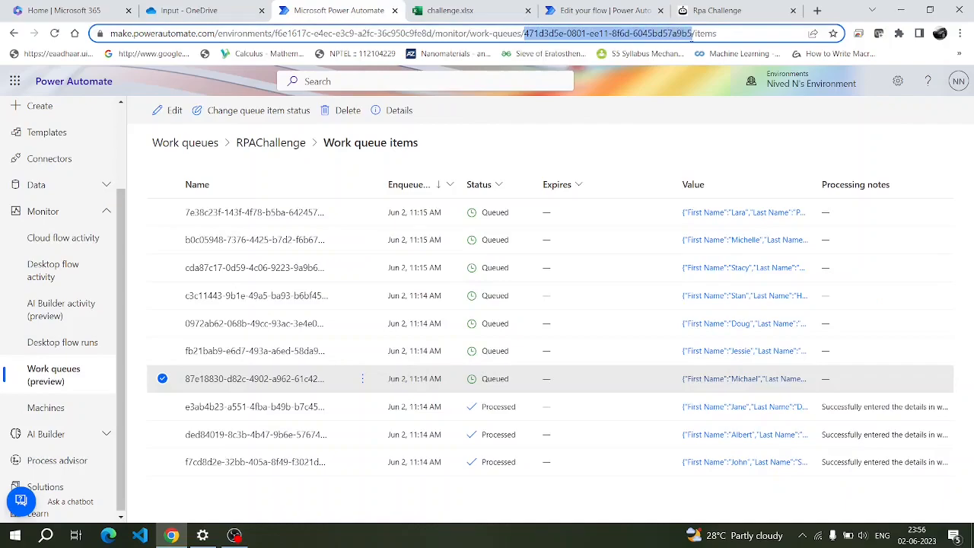
click(601, 10)
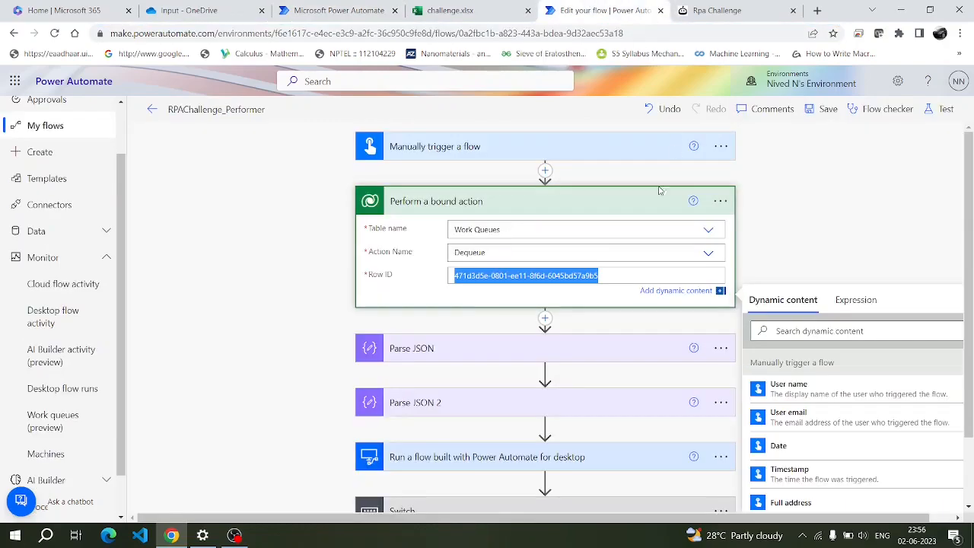
click(837, 232)
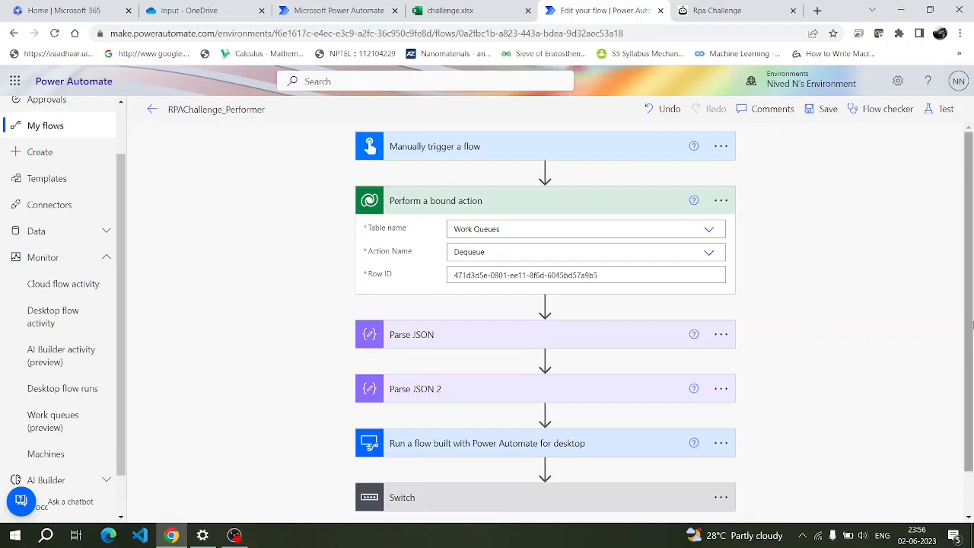
- Expand the Parse JSON step and check that its Content is the bound action's Body
scroll(971, 325, down, 2)
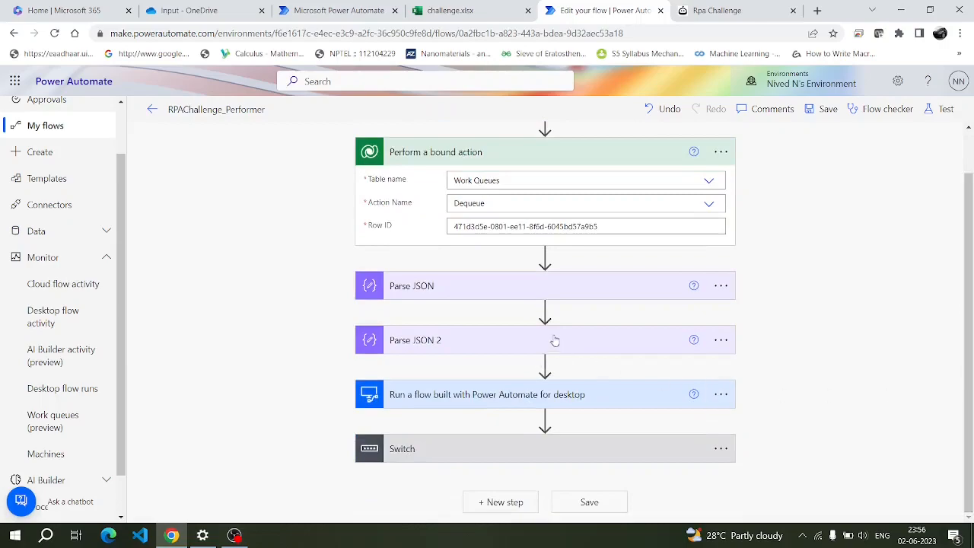
click(609, 289)
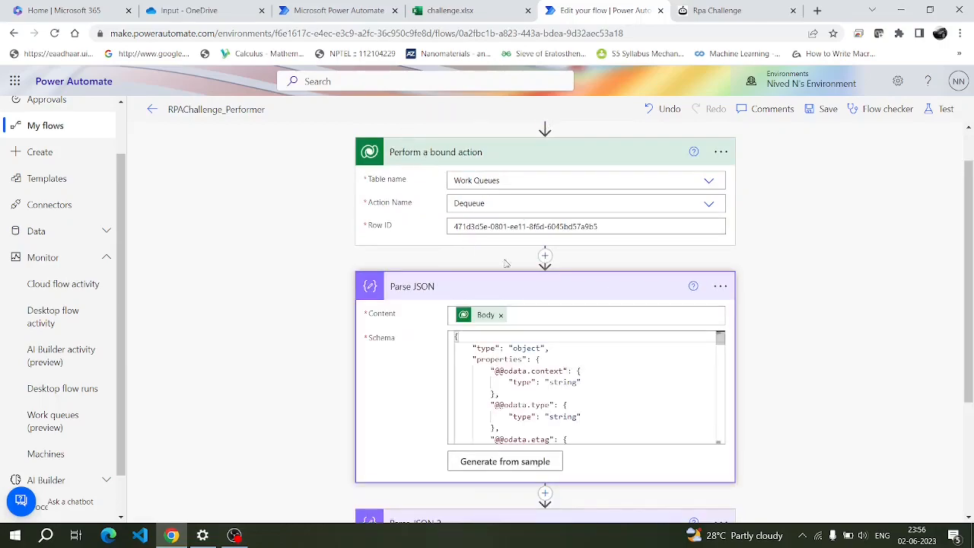
click(545, 308)
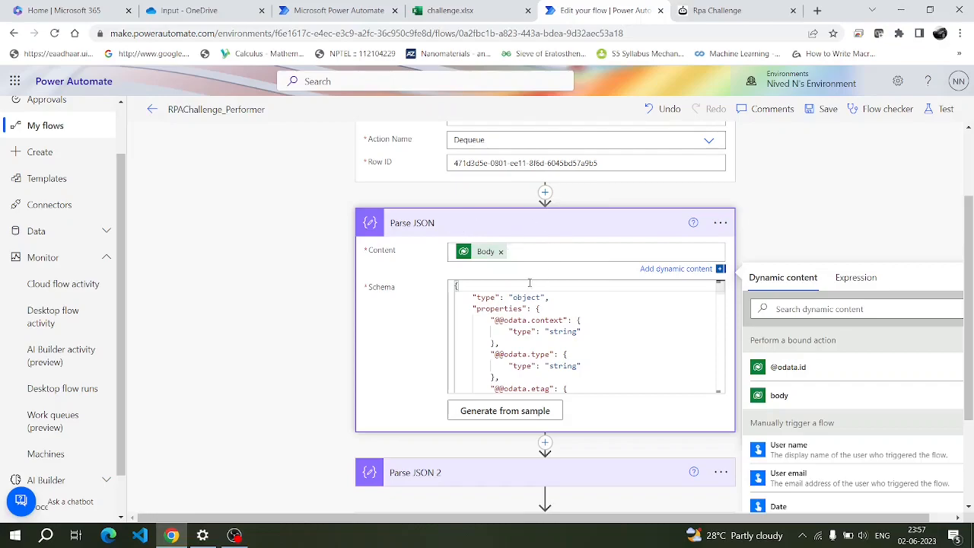
click(457, 270)
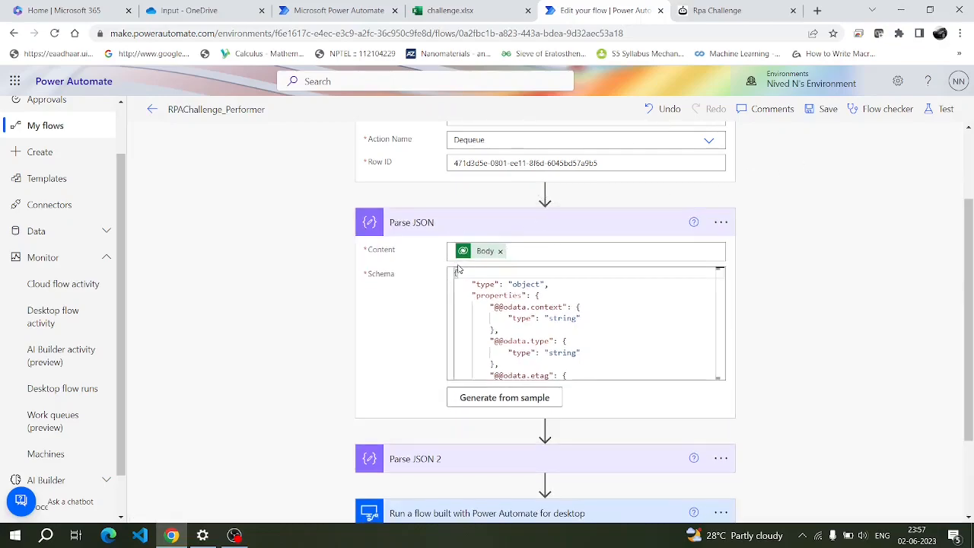
- Expand Parse JSON 2 and scroll through its First Name, Last Name and Company Name schema
scroll(877, 315, down, 2)
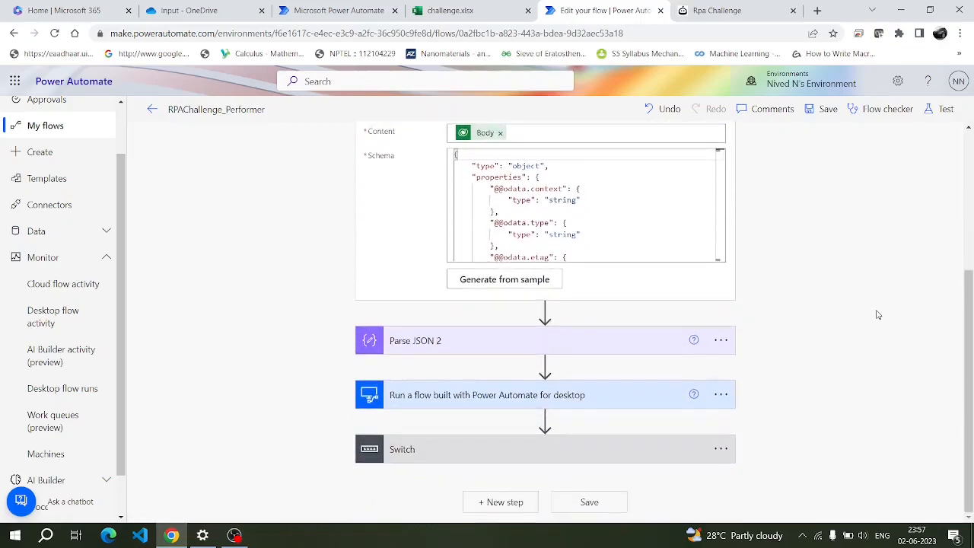
click(612, 344)
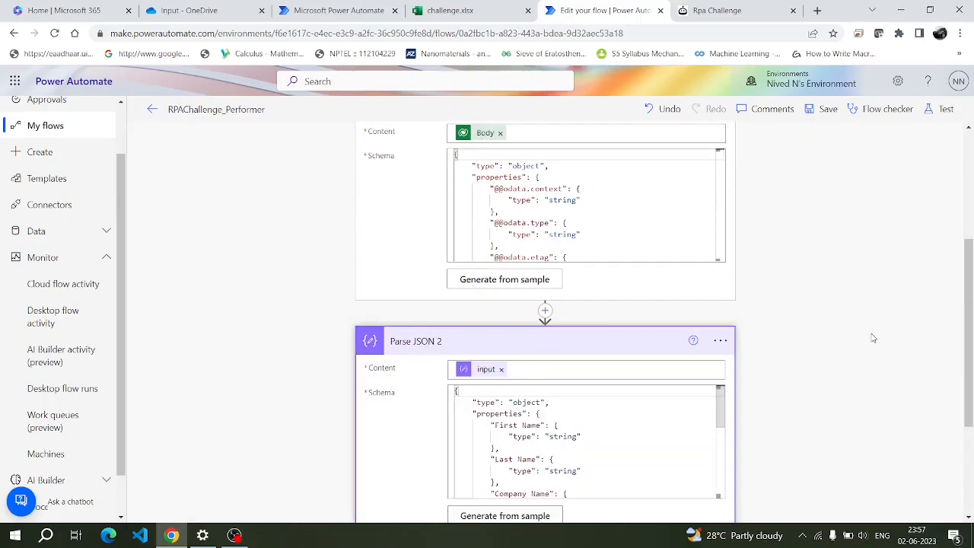
scroll(874, 338, down, 1)
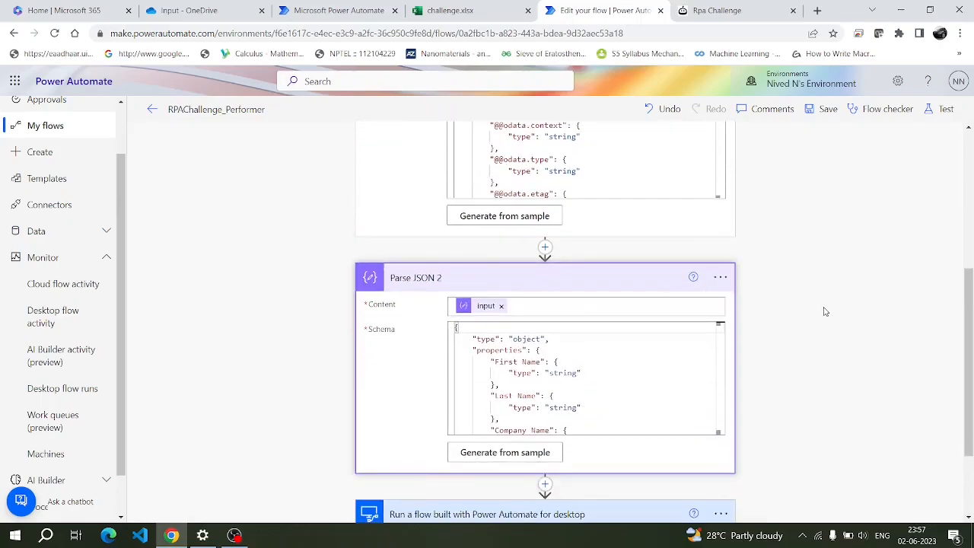
scroll(825, 311, up, 3)
scroll(584, 362, down, 2)
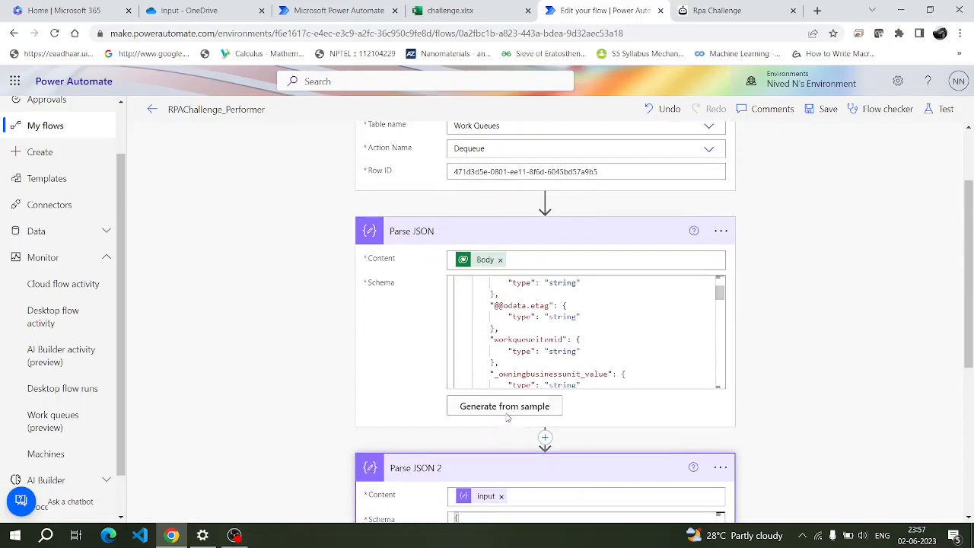
scroll(798, 350, down, 2)
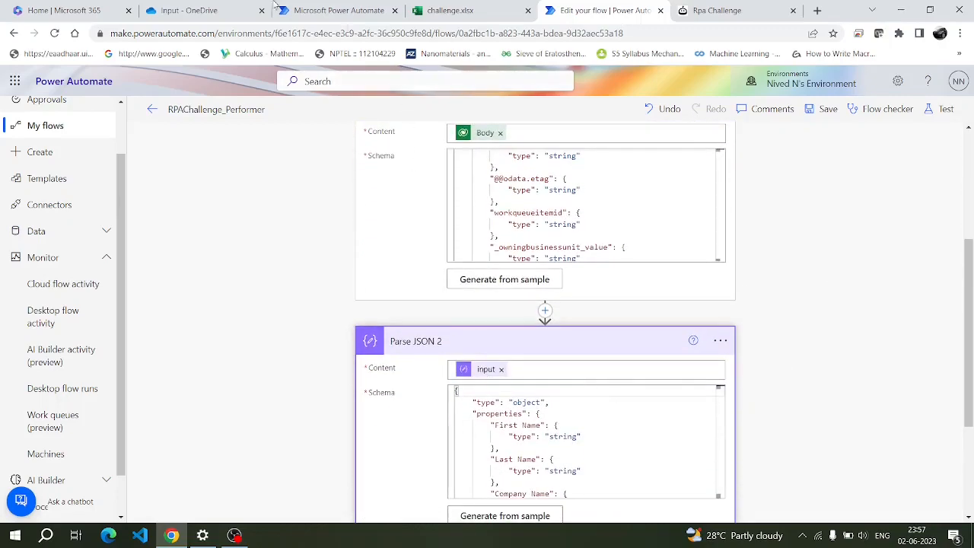
- View and select the first queued work item's full JSON value, then go back to editing the flow
click(348, 9)
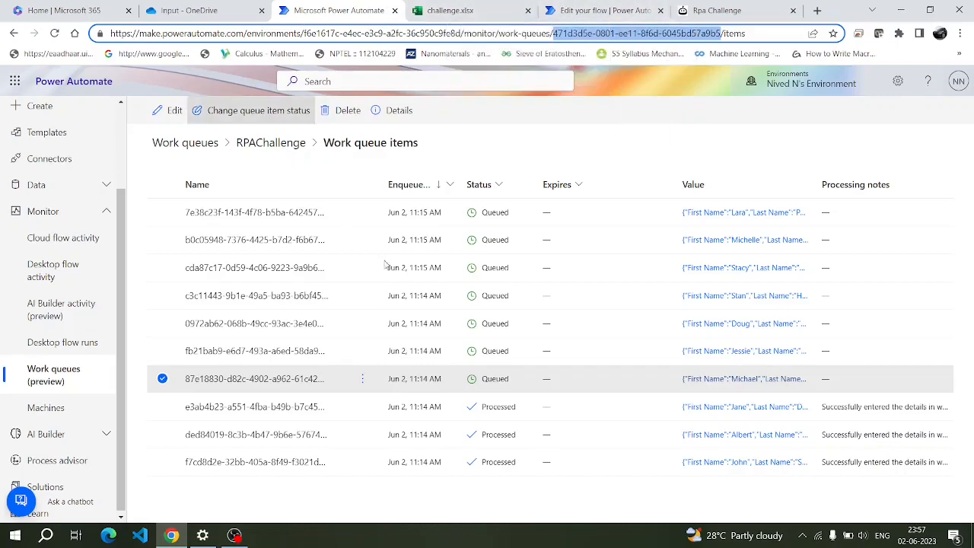
click(221, 212)
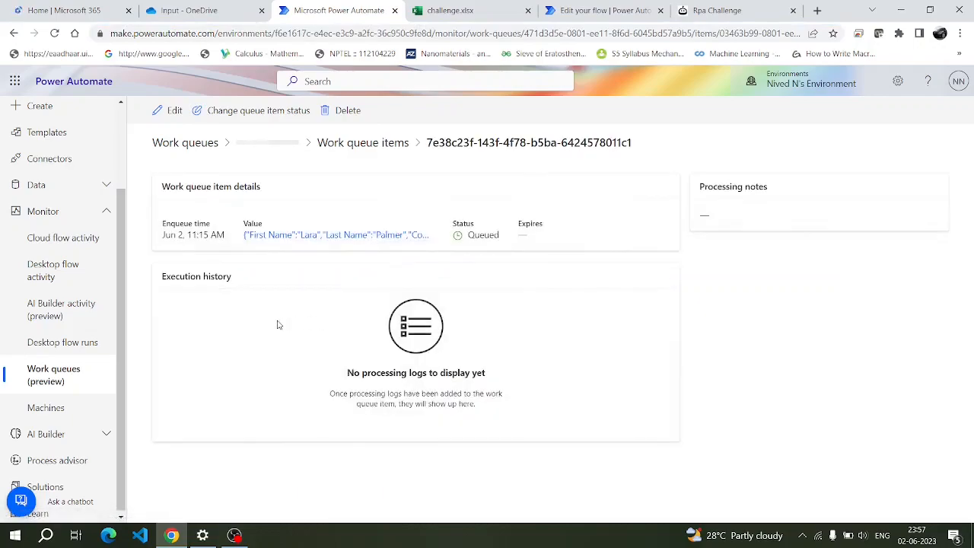
click(336, 234)
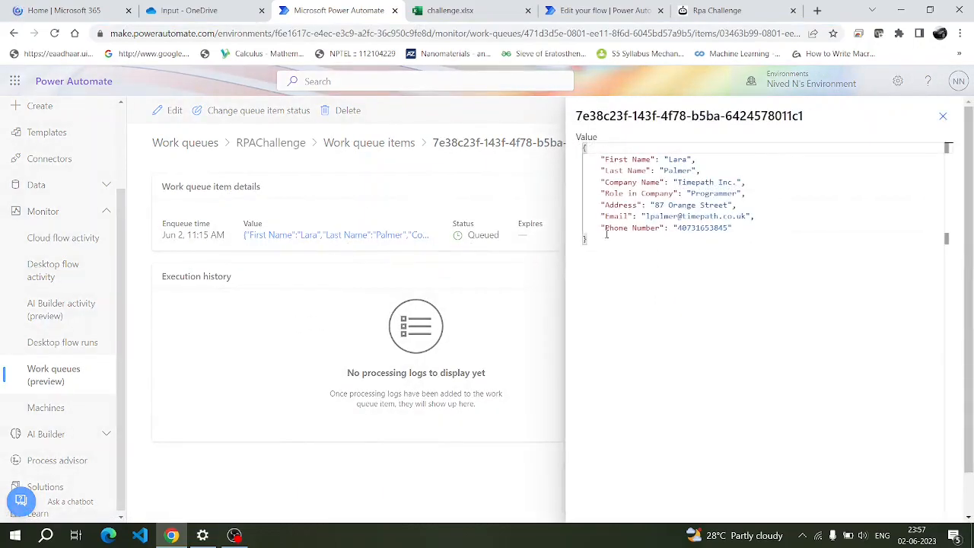
drag(585, 220, 577, 146)
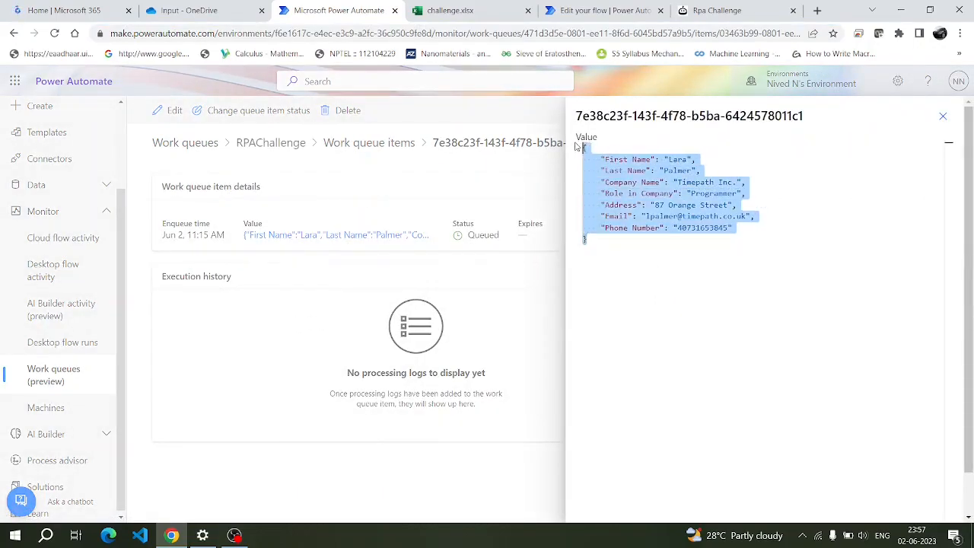
click(601, 10)
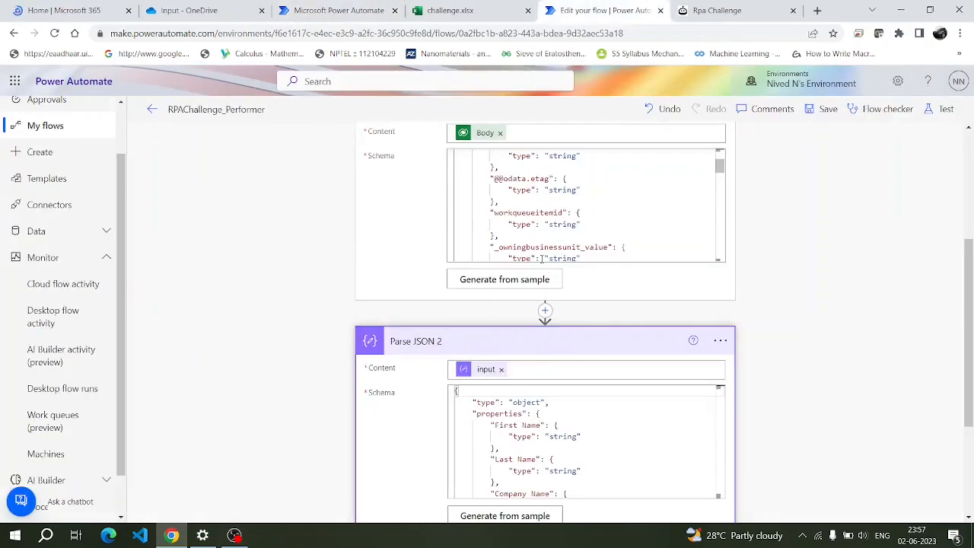
- Expand the RPA Challenge Performer Flow step to show Attended mode and its seven mapped inputs
scroll(506, 234, up, 2)
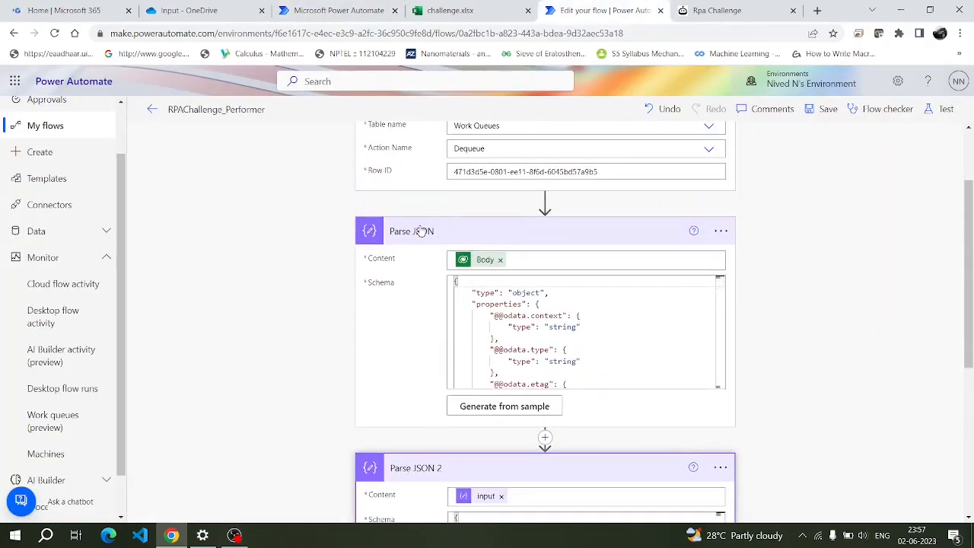
scroll(520, 304, down, 3)
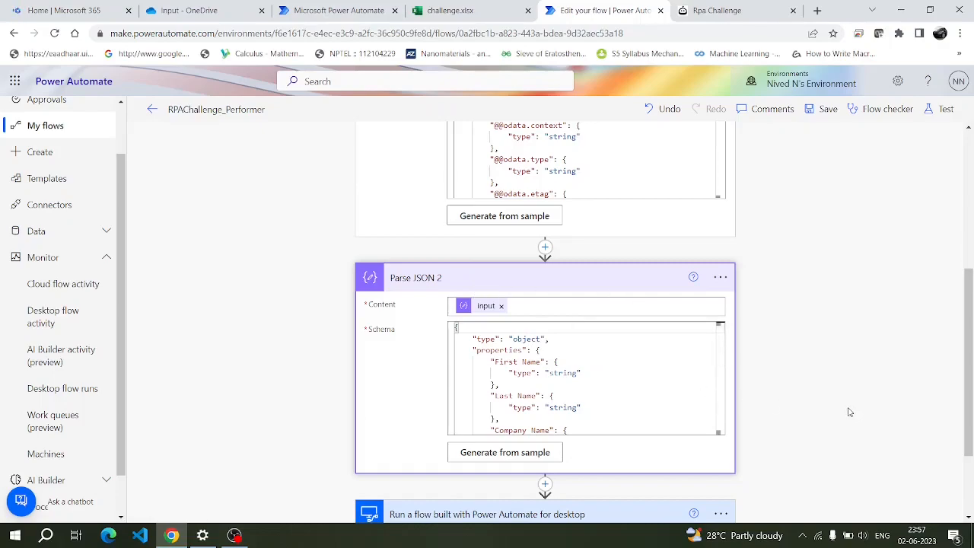
scroll(850, 411, down, 2)
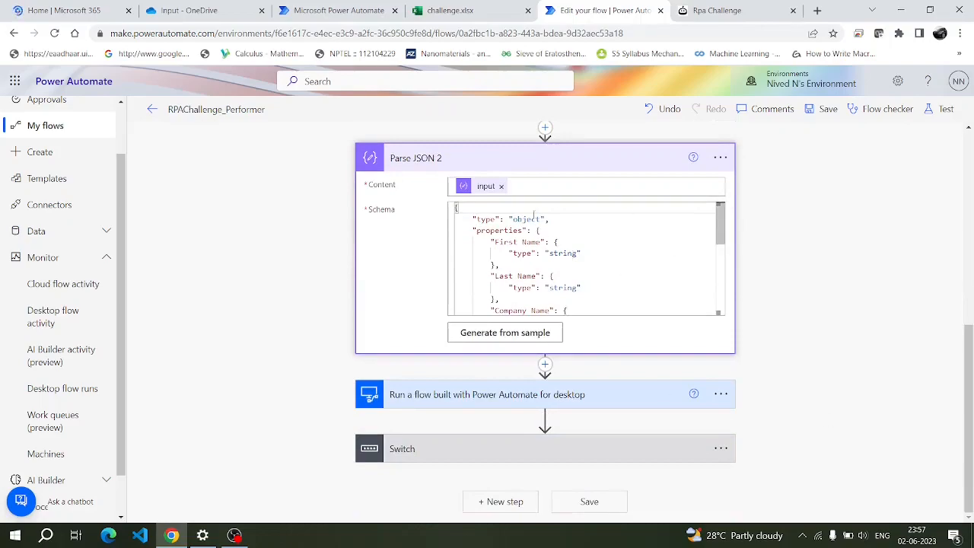
click(627, 399)
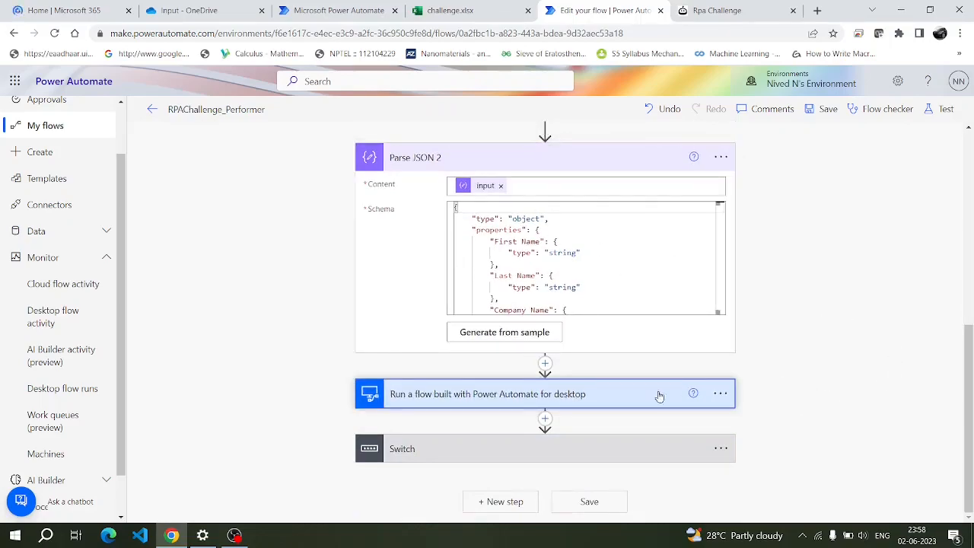
click(628, 402)
scroll(863, 364, down, 2)
click(863, 364)
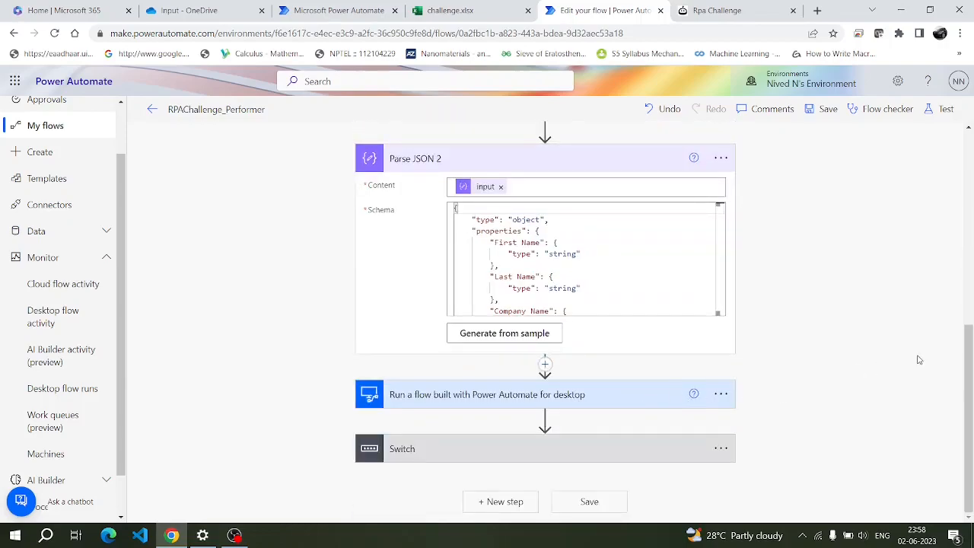
scroll(879, 356, down, 1)
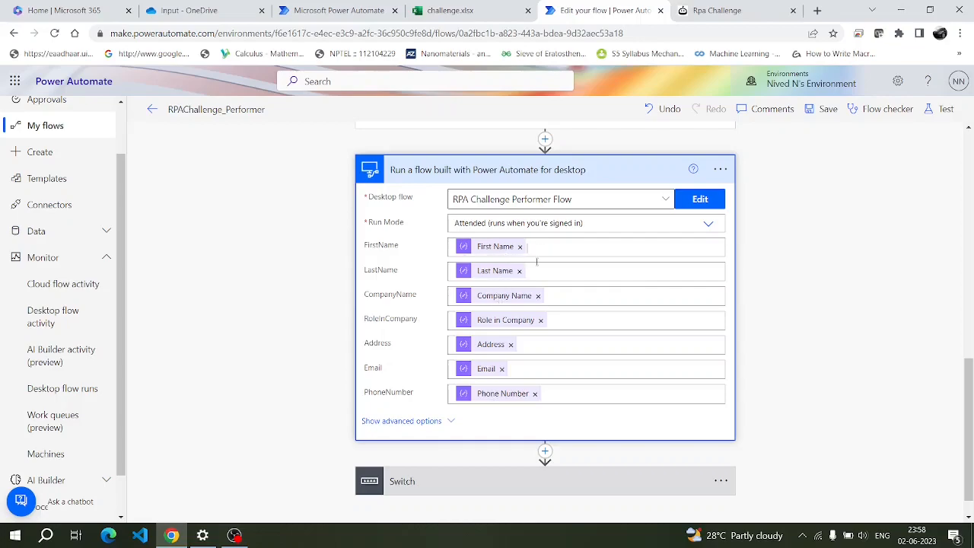
- Recheck the work item's JSON, then expand the Switch on ProcessingStatus with Case and Case 2
scroll(533, 304, up, 3)
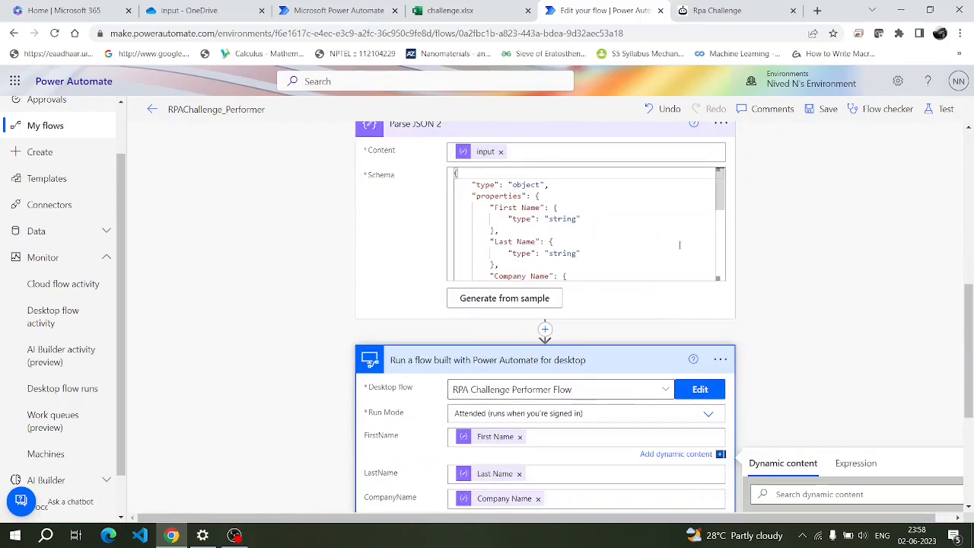
scroll(773, 310, down, 3)
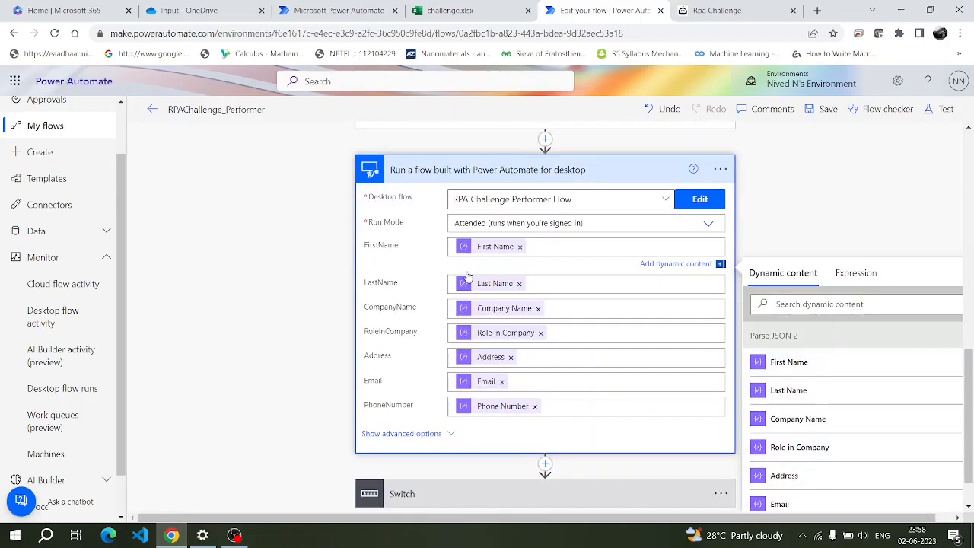
click(320, 9)
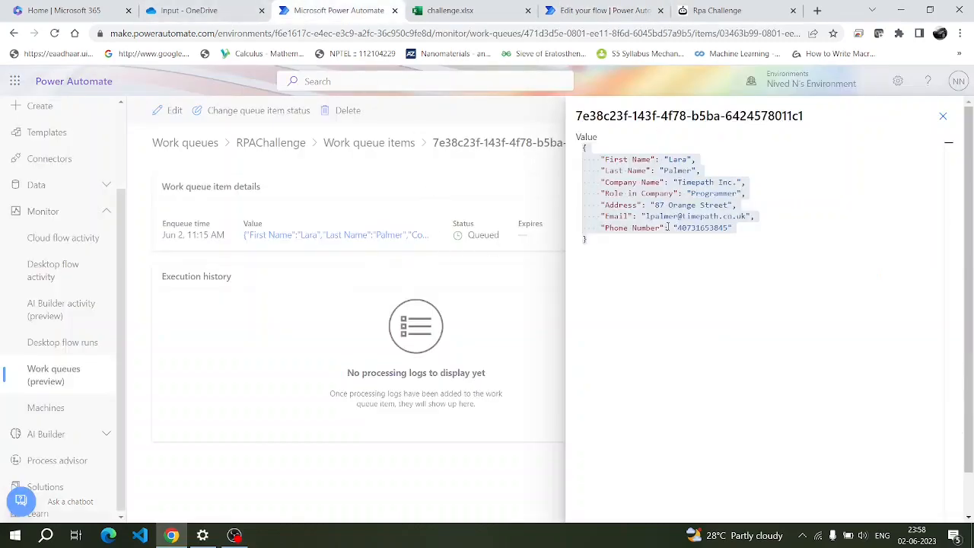
click(605, 10)
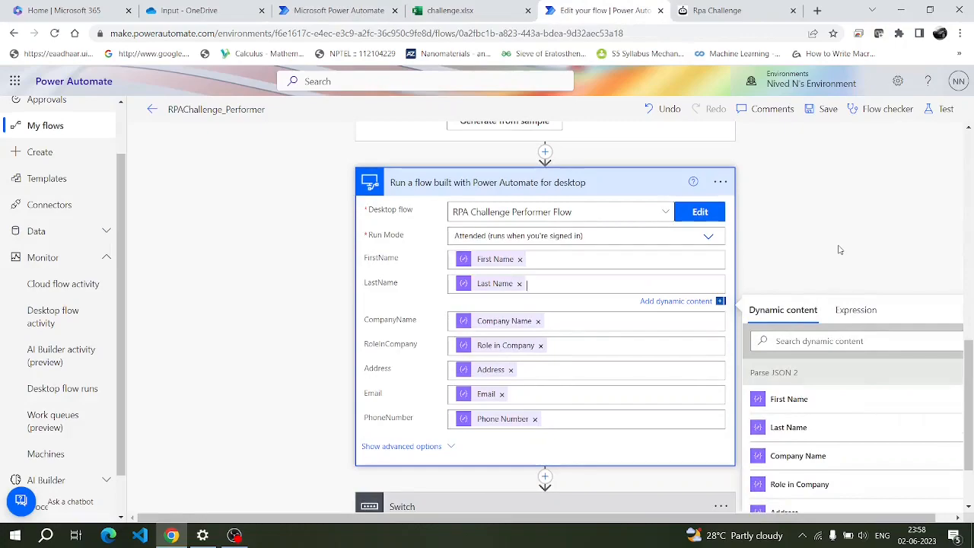
scroll(840, 250, down, 1)
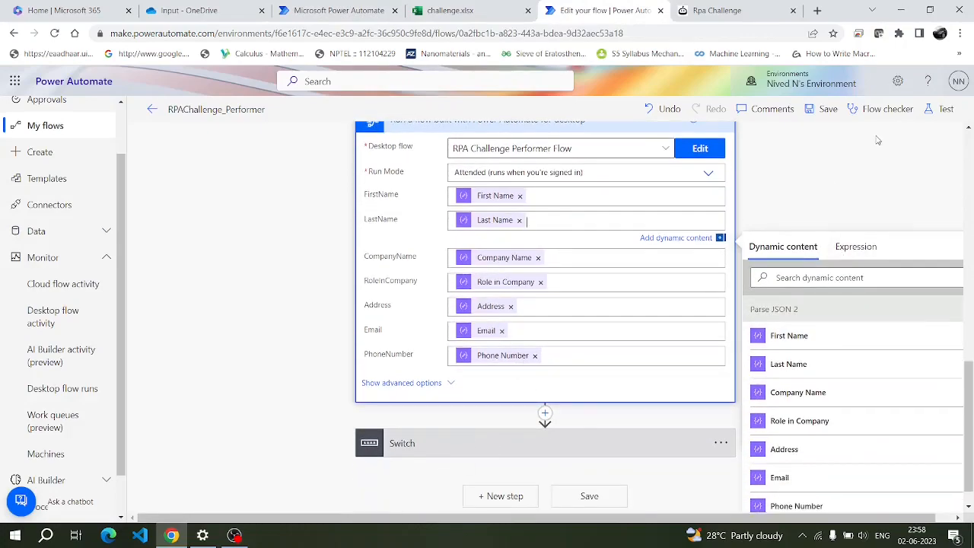
click(417, 167)
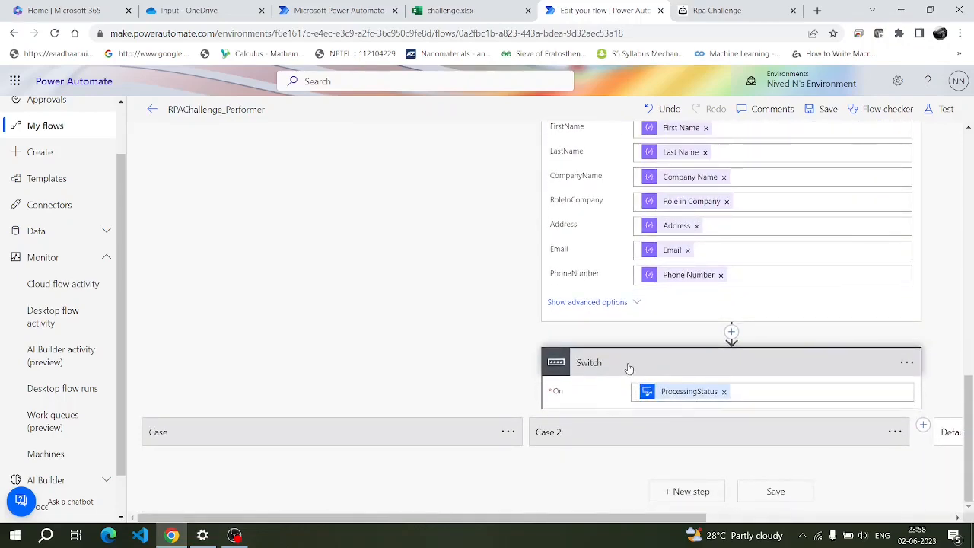
- Launch the Power Automate desktop app via a Windows search for 'power' and minimize its console
click(35, 538)
text(power)
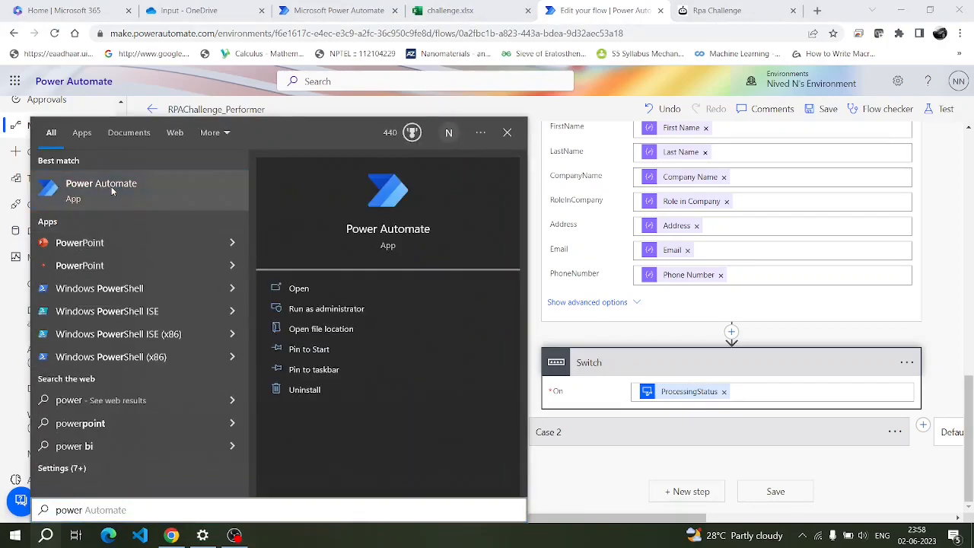
click(111, 187)
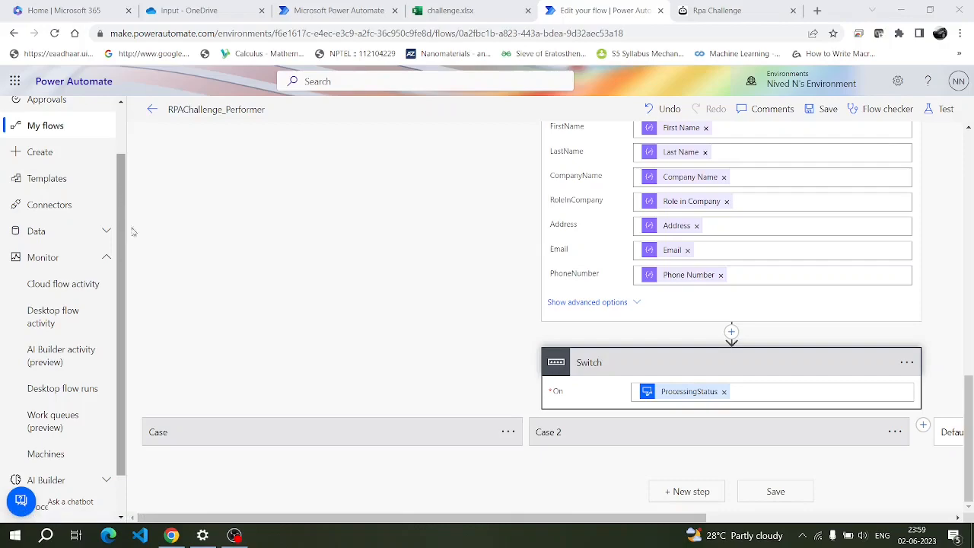
click(236, 536)
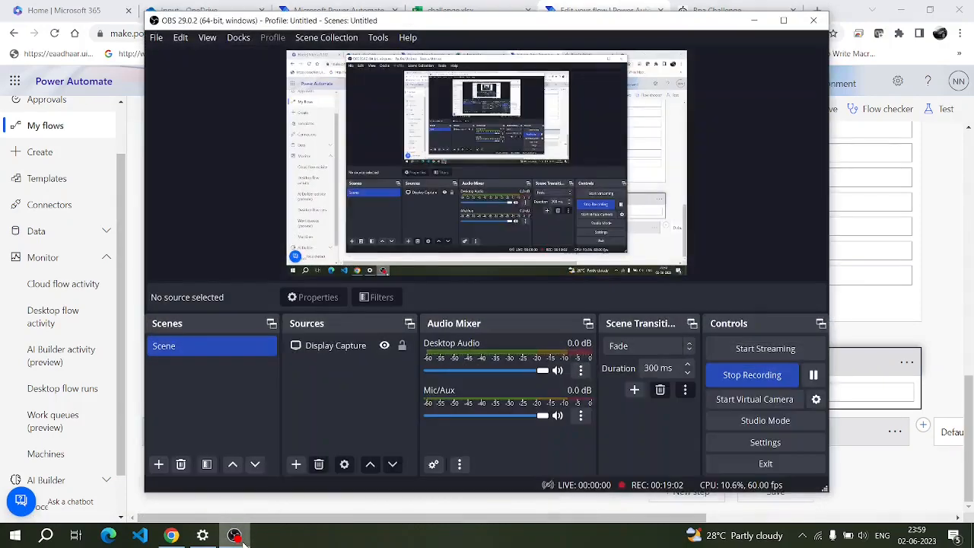
click(236, 536)
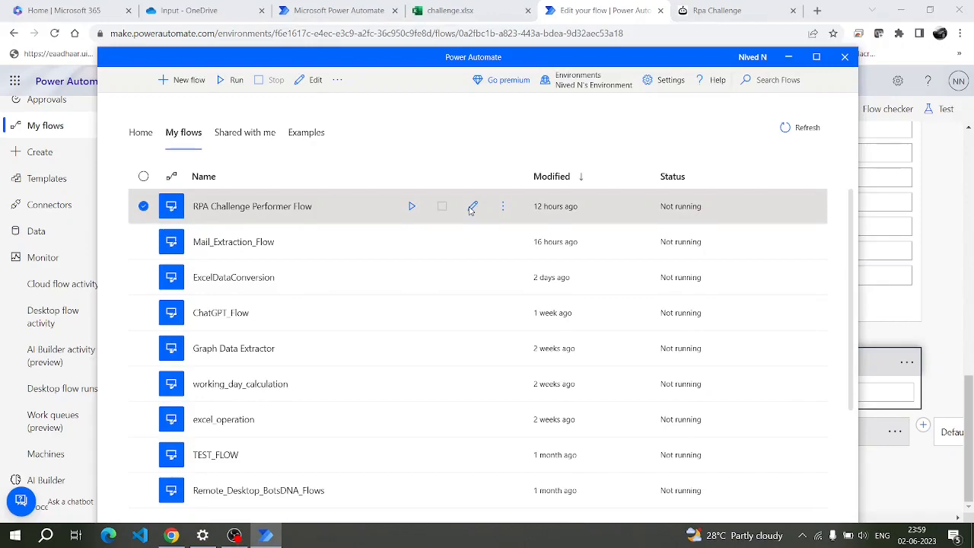
click(789, 57)
scroll(761, 312, up, 3)
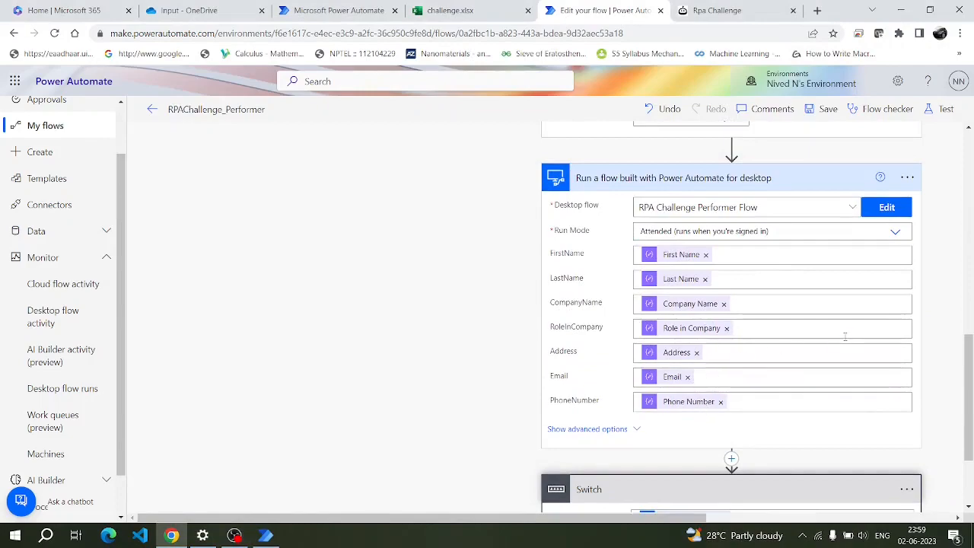
scroll(837, 350, down, 2)
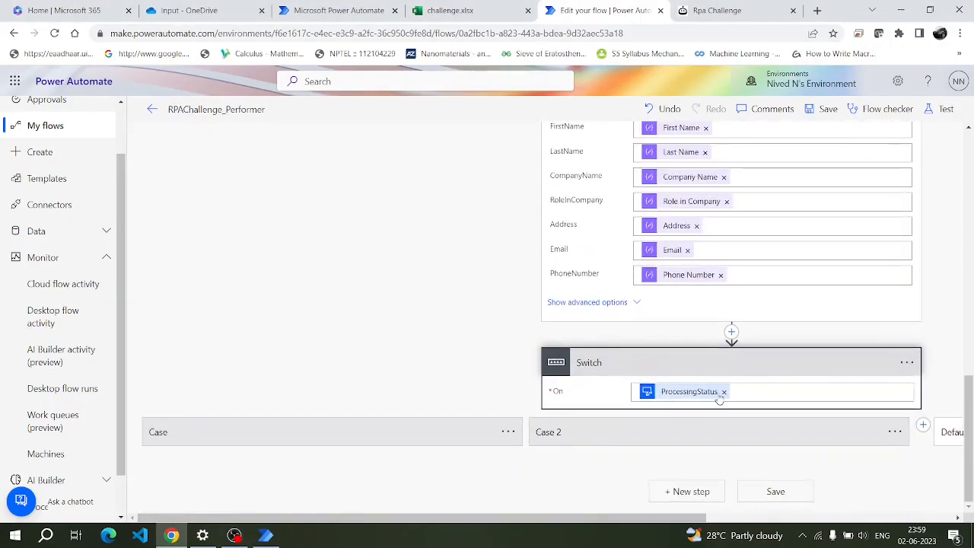
- Check the Switch condition's dynamic values, then bring up RPA Challenge Performer Flow in the desktop designer
click(822, 391)
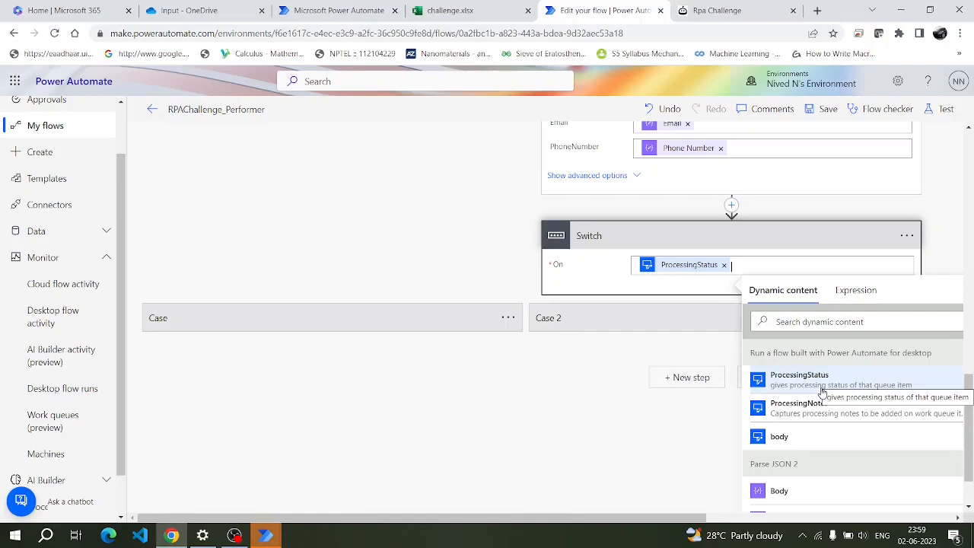
mouse_move(265, 535)
click(307, 487)
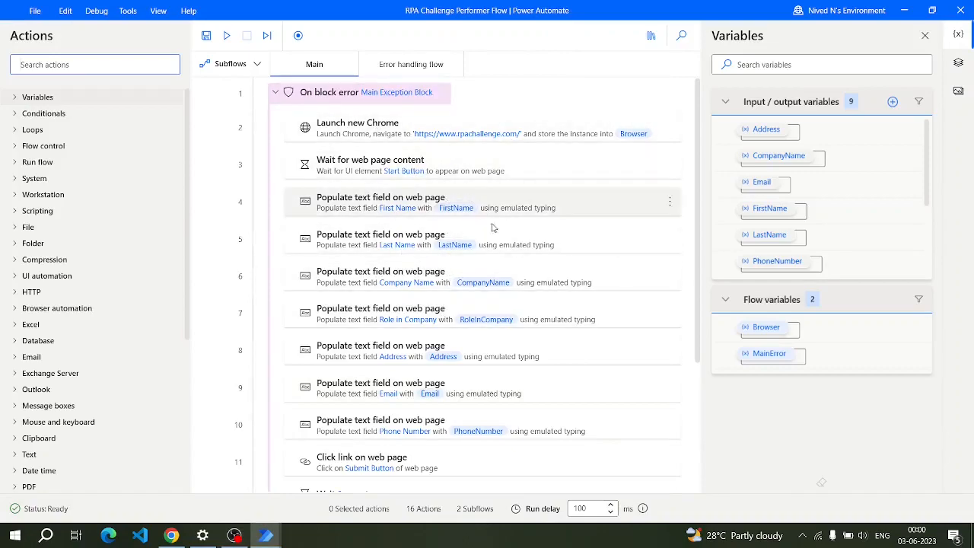
- Review the four-action Error handling flow subflow, then go back to the Main subflow
scroll(928, 179, down, 1)
scroll(928, 179, down, 3)
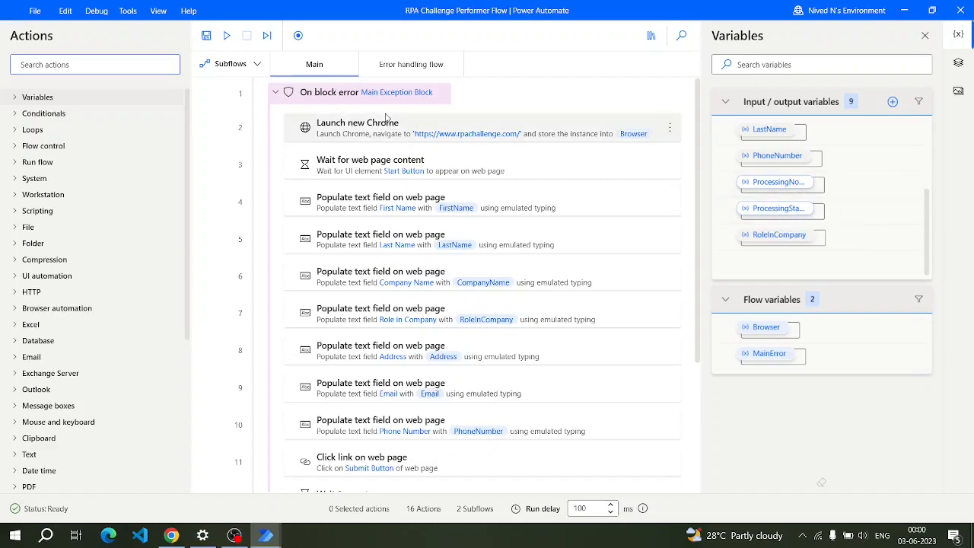
drag(695, 120, 695, 251)
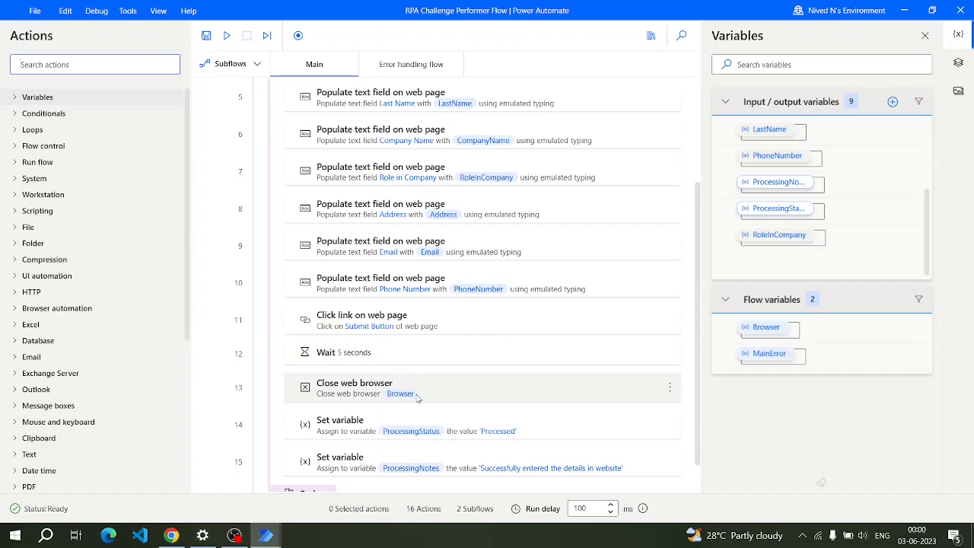
drag(698, 401, 698, 435)
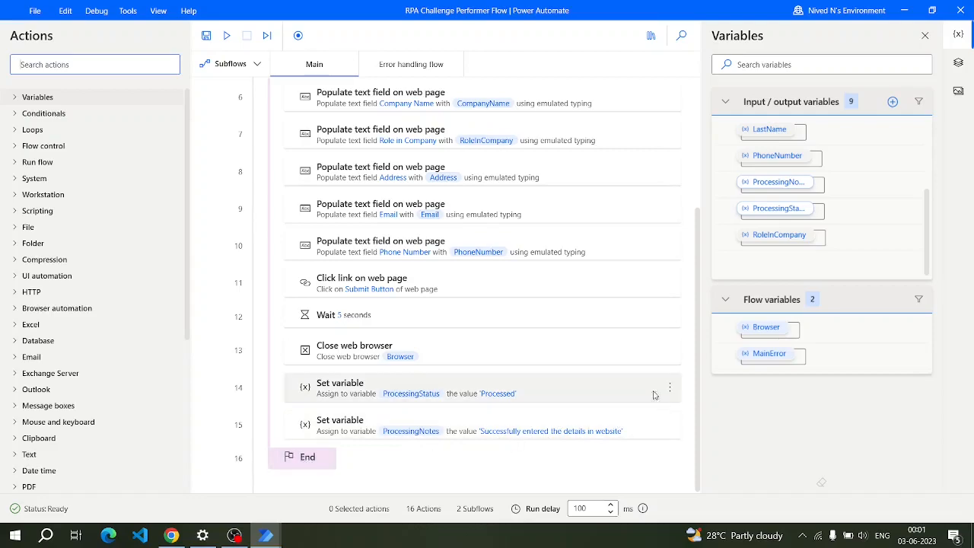
scroll(460, 226, up, 5)
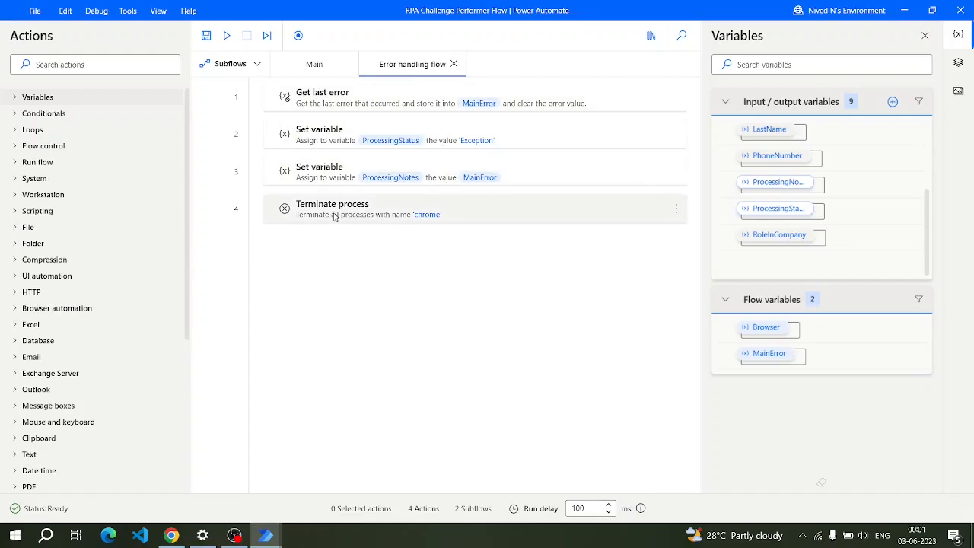
click(314, 64)
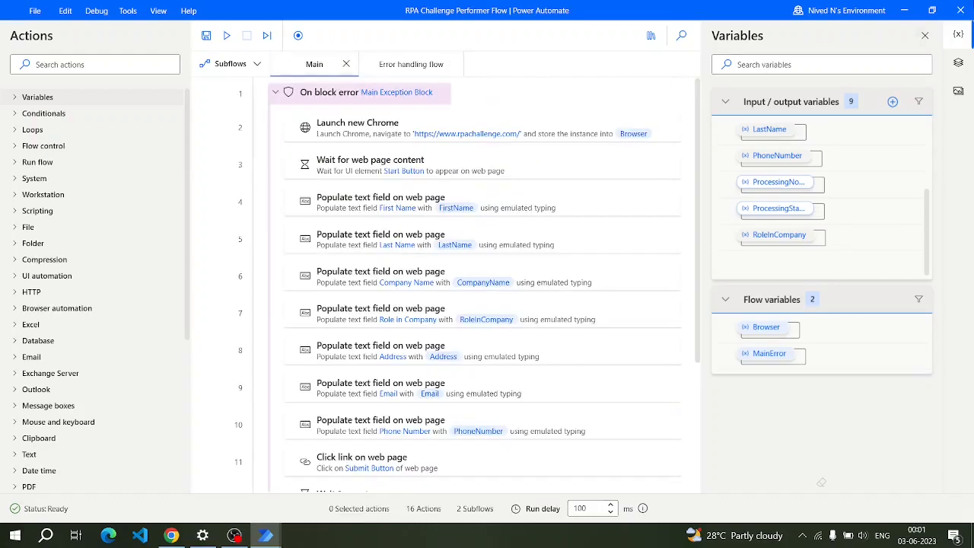
- In the browser flow, expand the Exception case and its Update a row step to inspect the fields
click(904, 10)
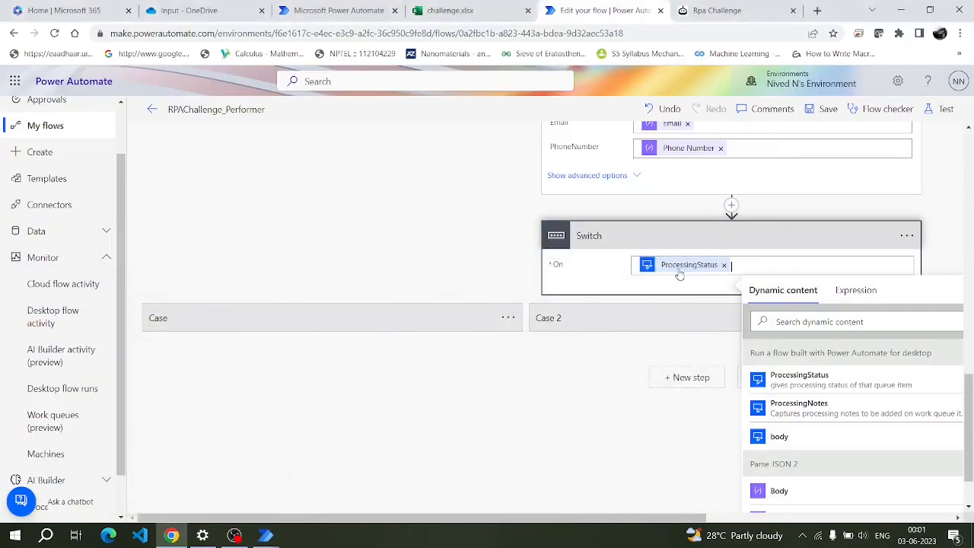
click(376, 318)
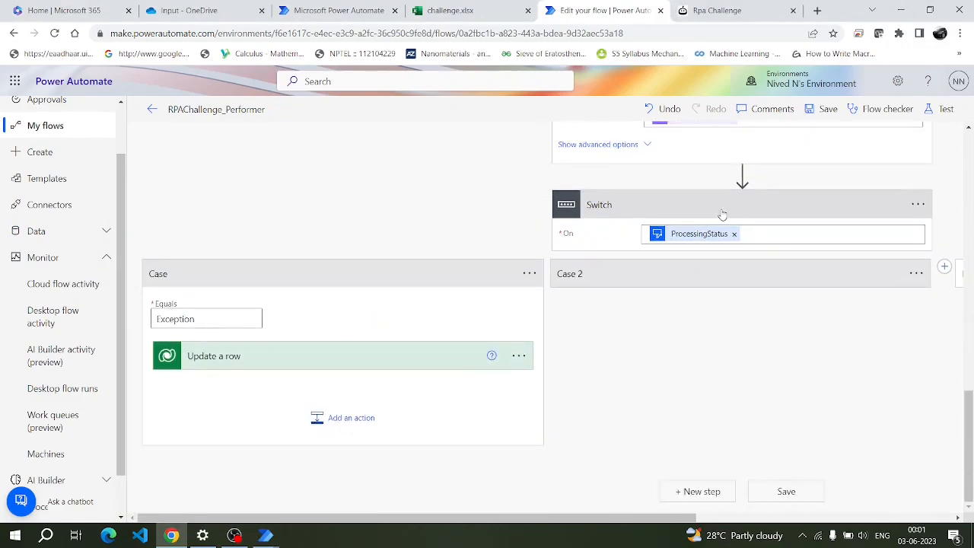
click(431, 344)
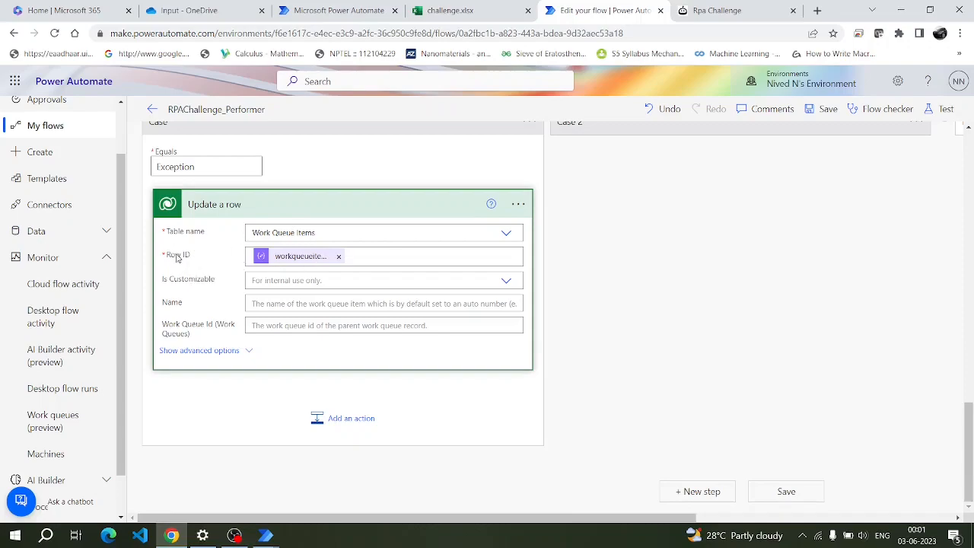
drag(200, 258, 160, 259)
click(200, 257)
scroll(791, 315, up, 15)
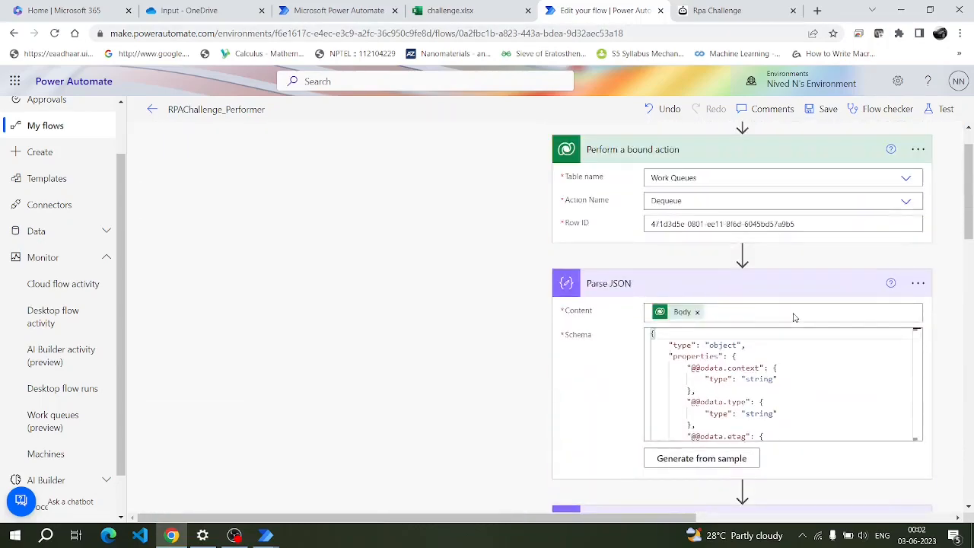
scroll(776, 343, down, 5)
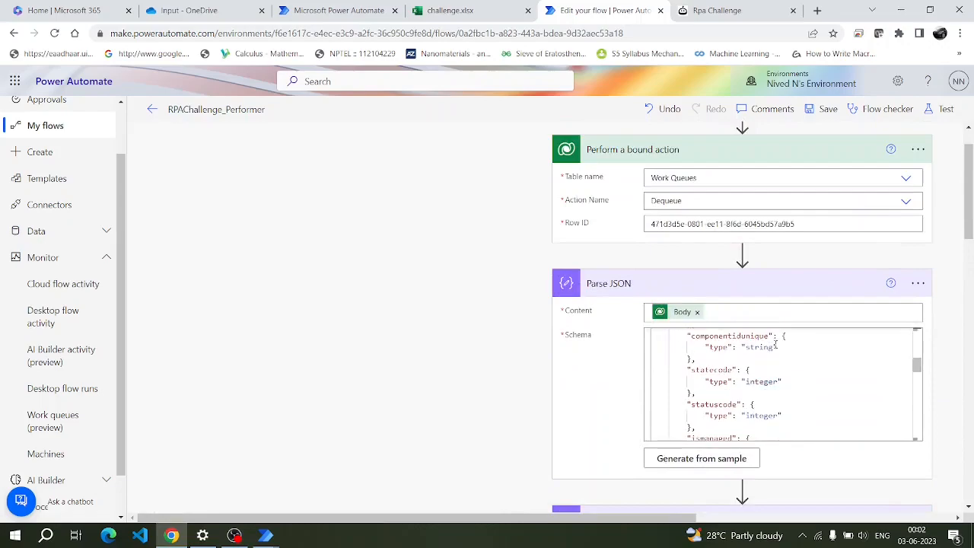
scroll(421, 308, down, 10)
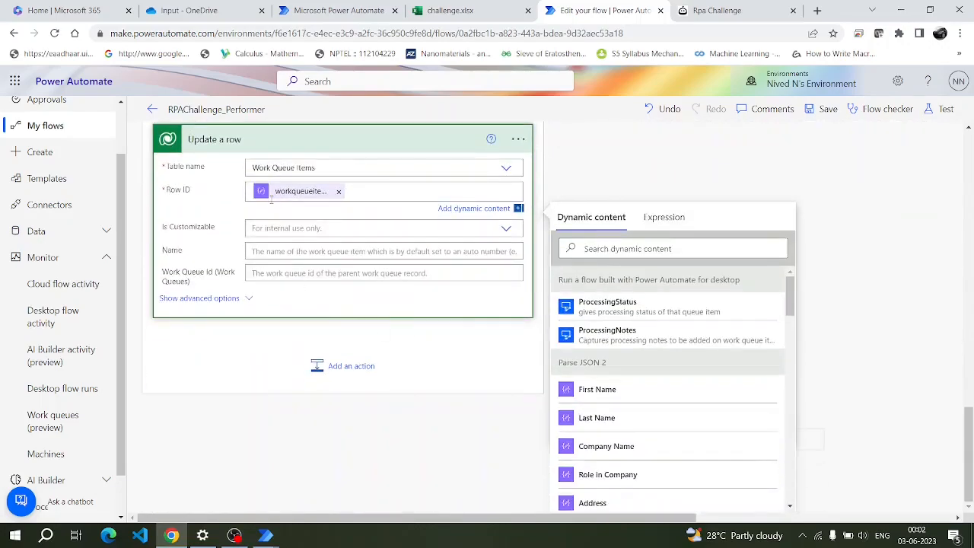
click(247, 300)
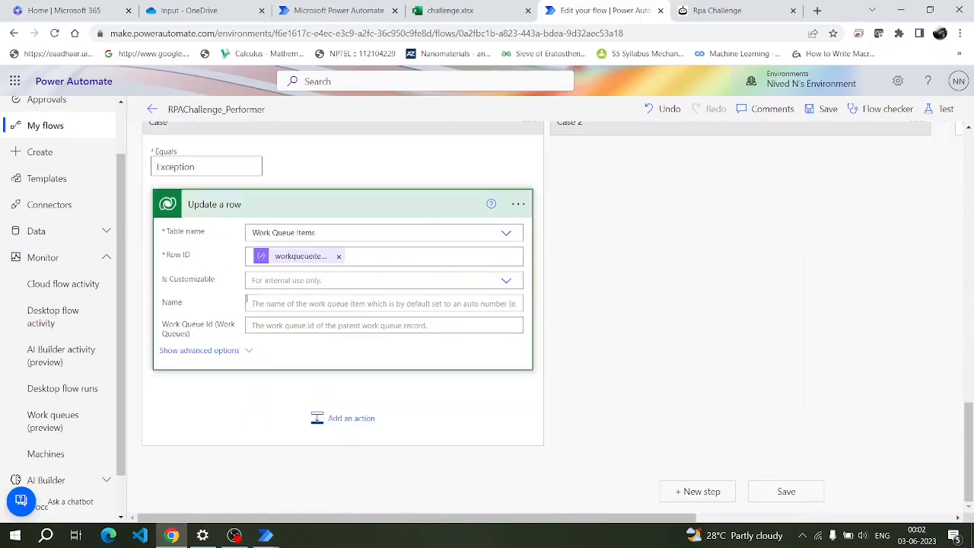
- Show all Update a row fields to confirm Error, GenericException and ProcessingNotes, then collapse it
click(248, 349)
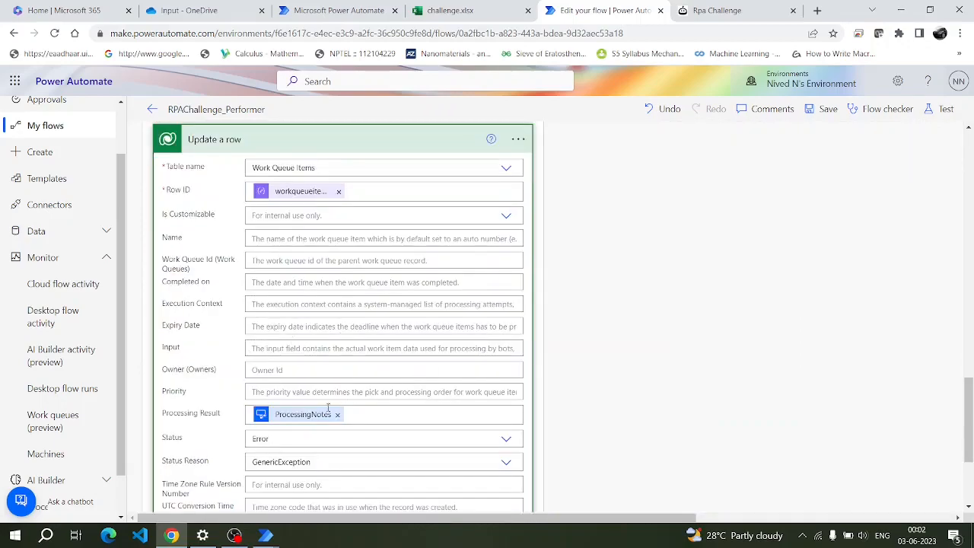
scroll(626, 292, down, 3)
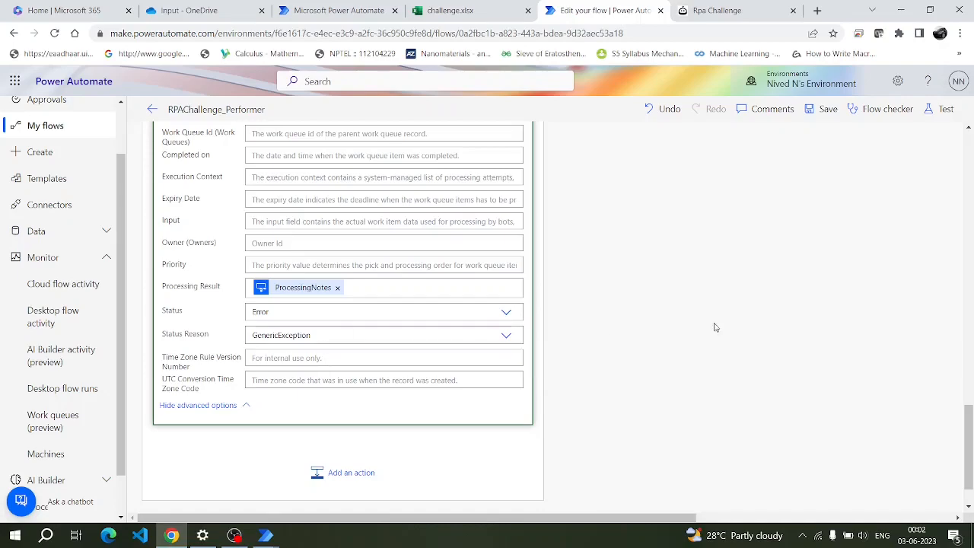
scroll(709, 325, up, 5)
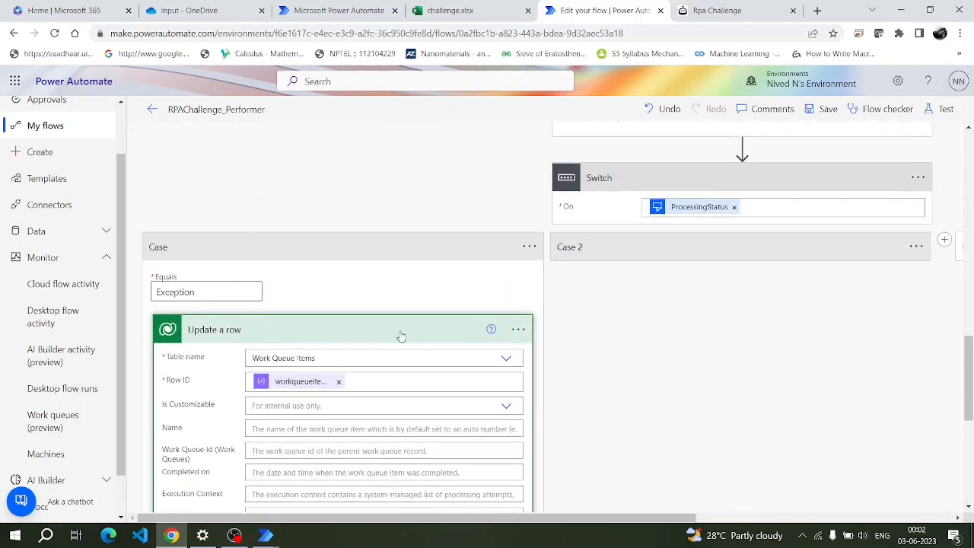
click(401, 336)
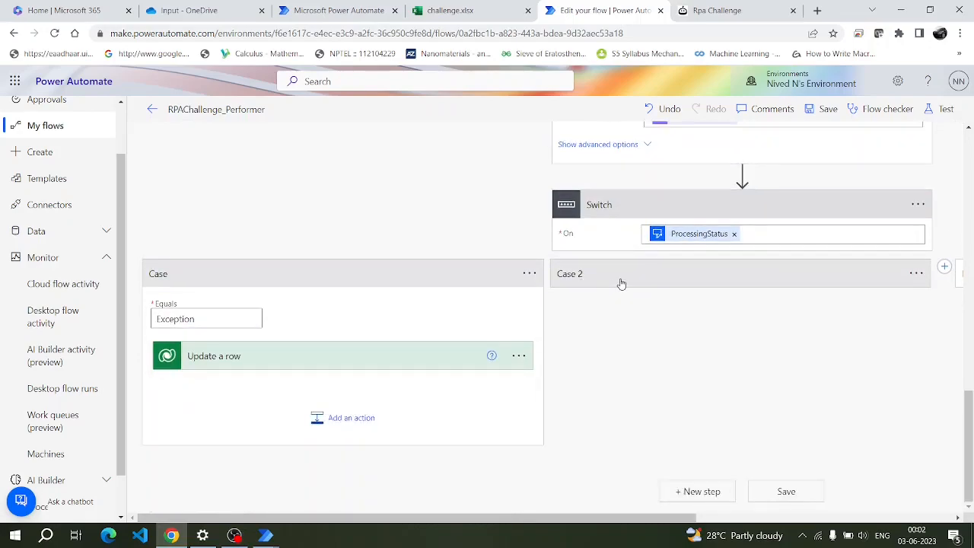
click(621, 283)
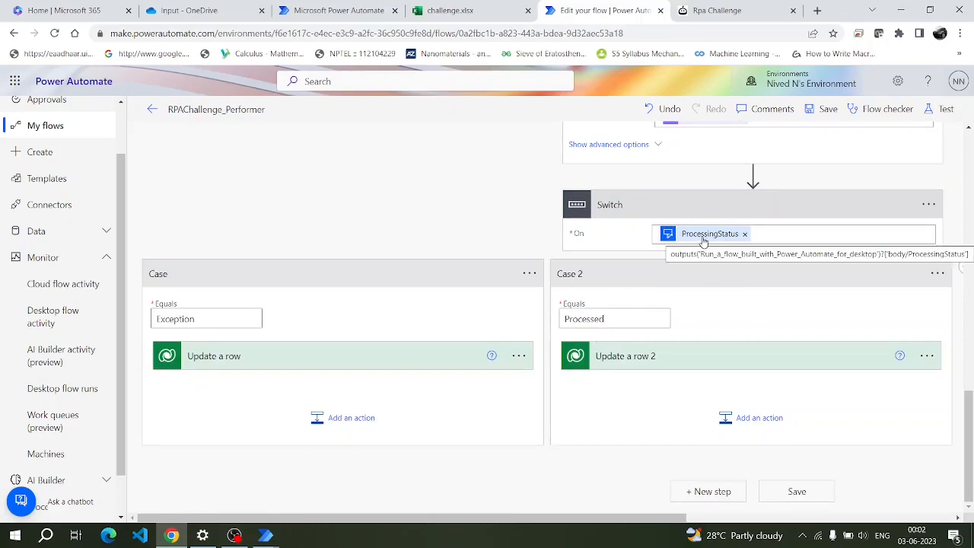
click(772, 360)
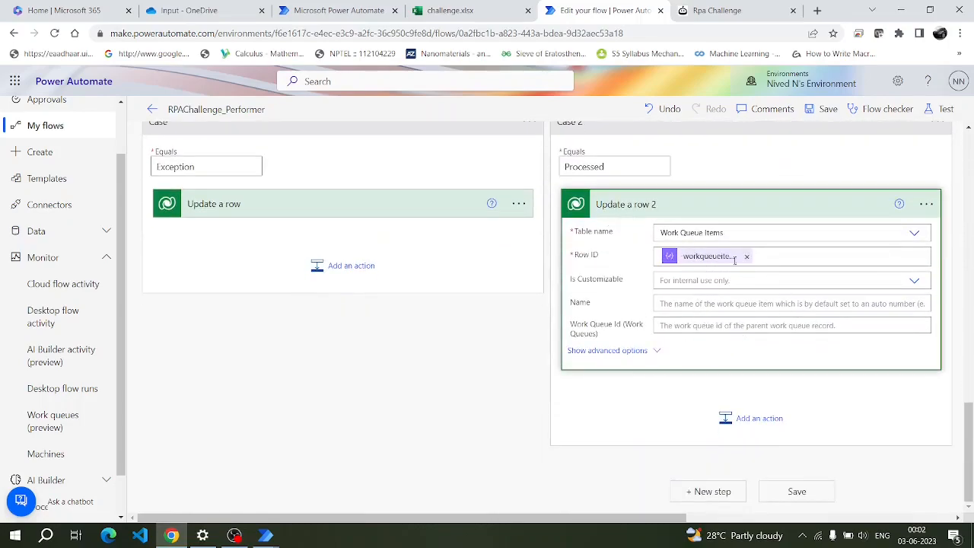
scroll(771, 317, down, 3)
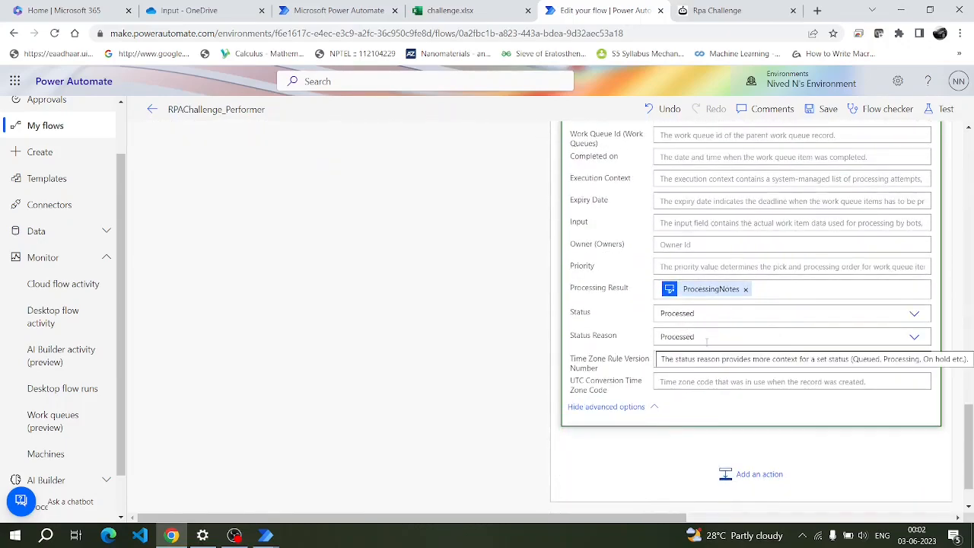
scroll(786, 352, up, 5)
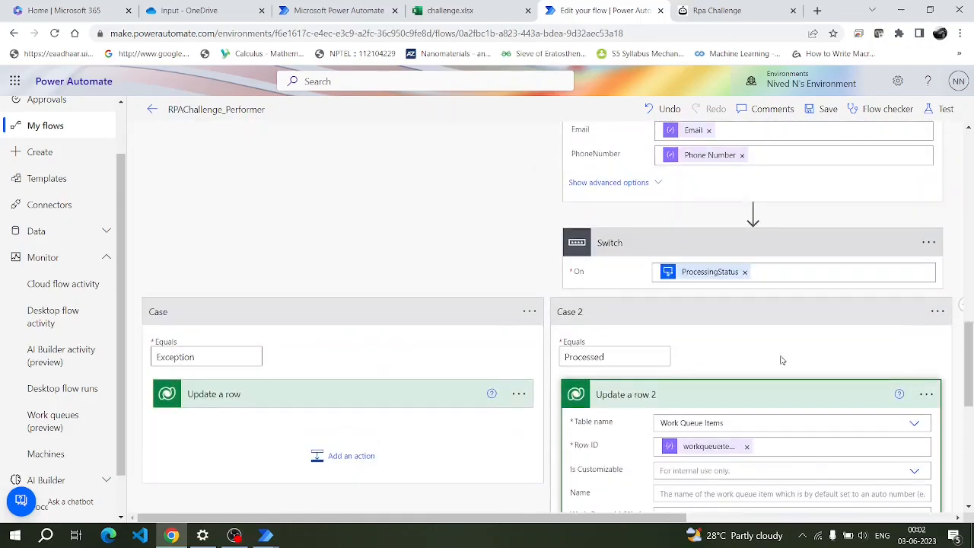
click(704, 311)
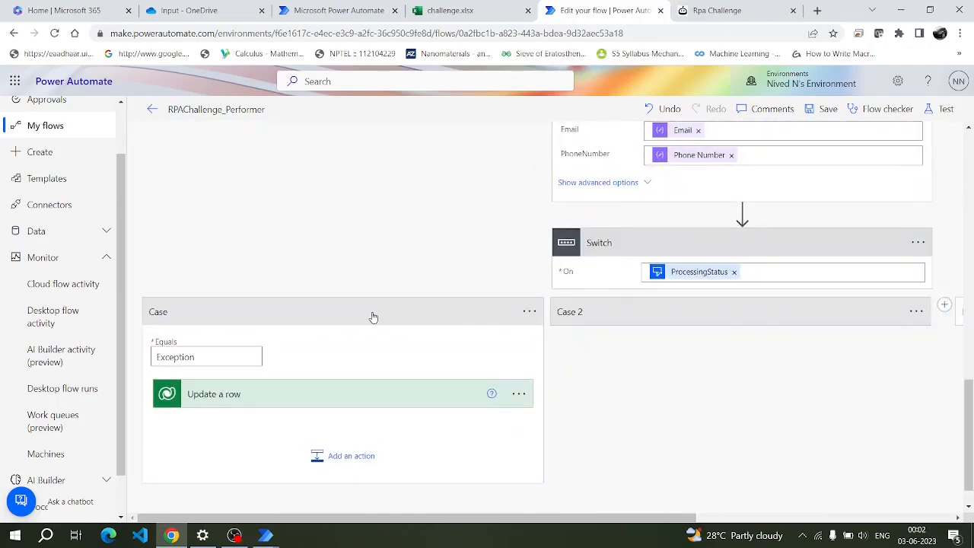
click(463, 318)
scroll(791, 406, up, 3)
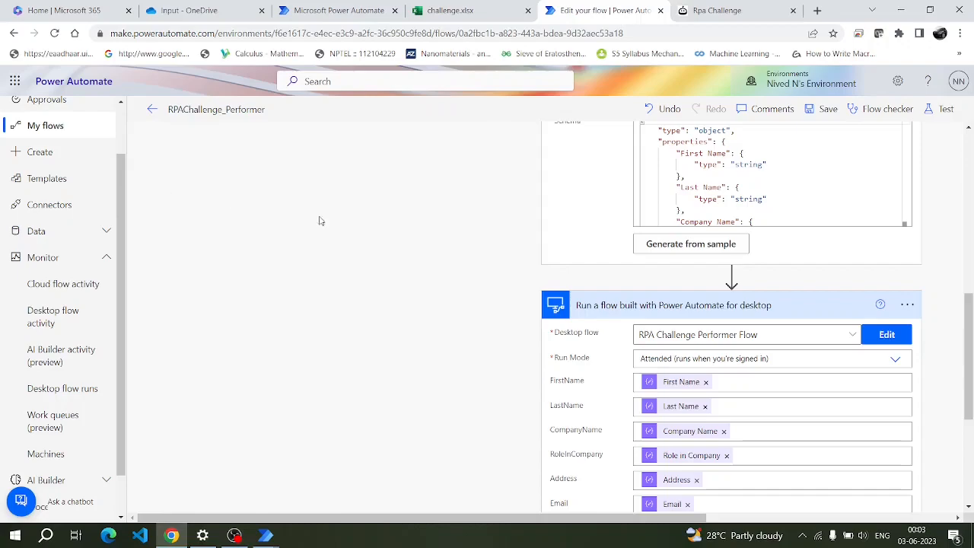
drag(468, 525, 679, 525)
scroll(598, 401, up, 10)
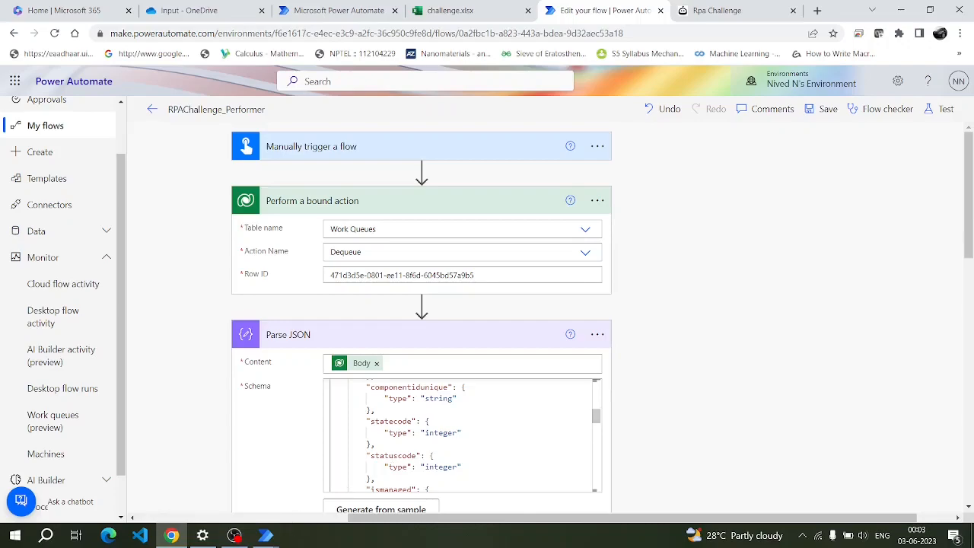
mouse_move(266, 535)
click(299, 502)
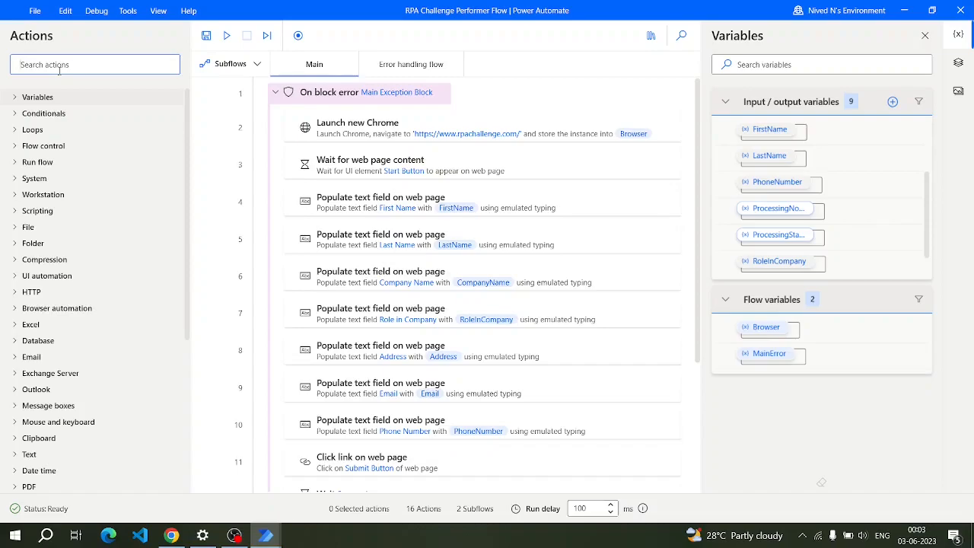
click(915, 13)
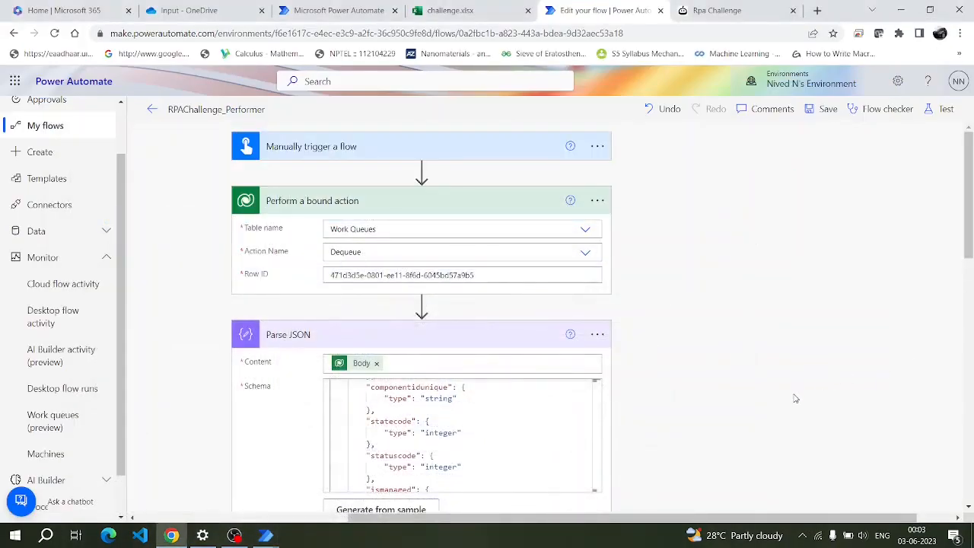
drag(970, 212, 969, 174)
drag(969, 189, 969, 436)
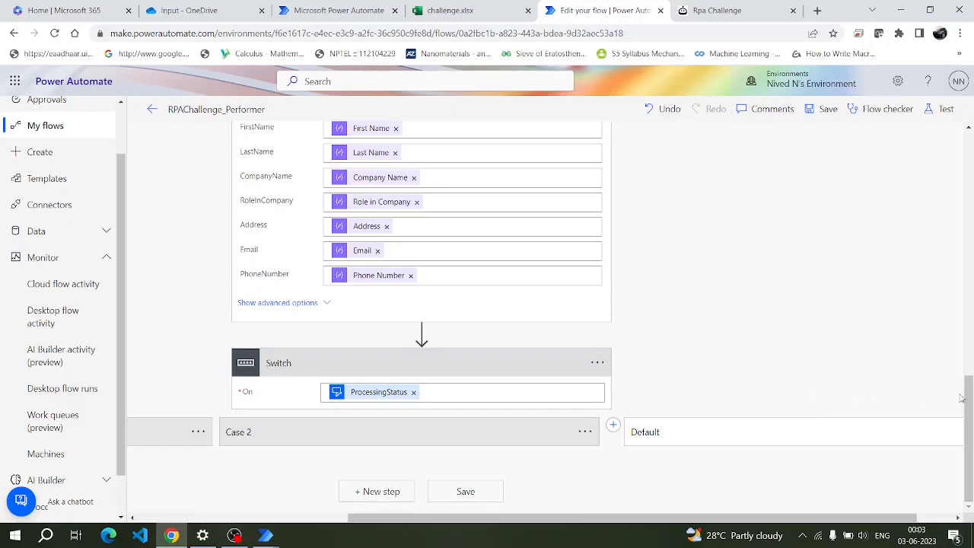
drag(963, 396, 970, 159)
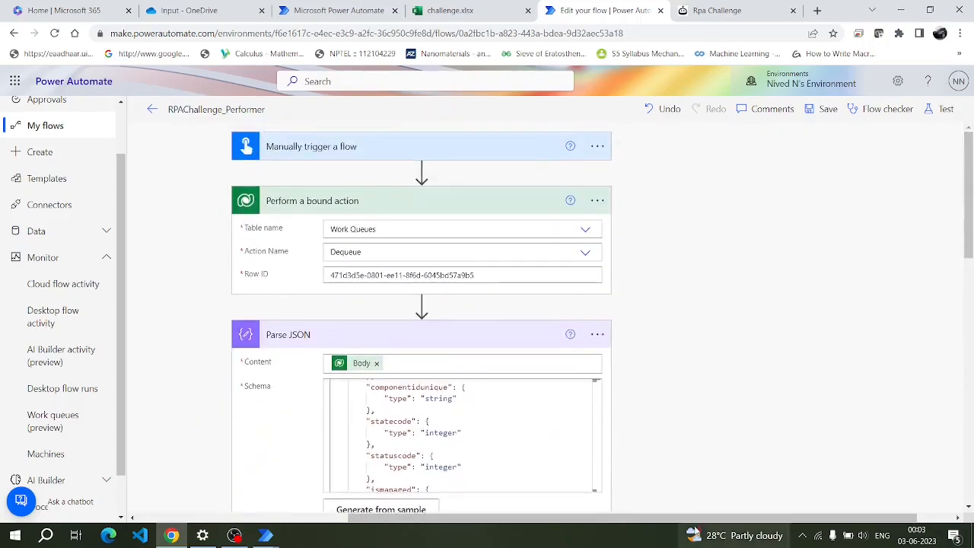
drag(519, 520, 403, 523)
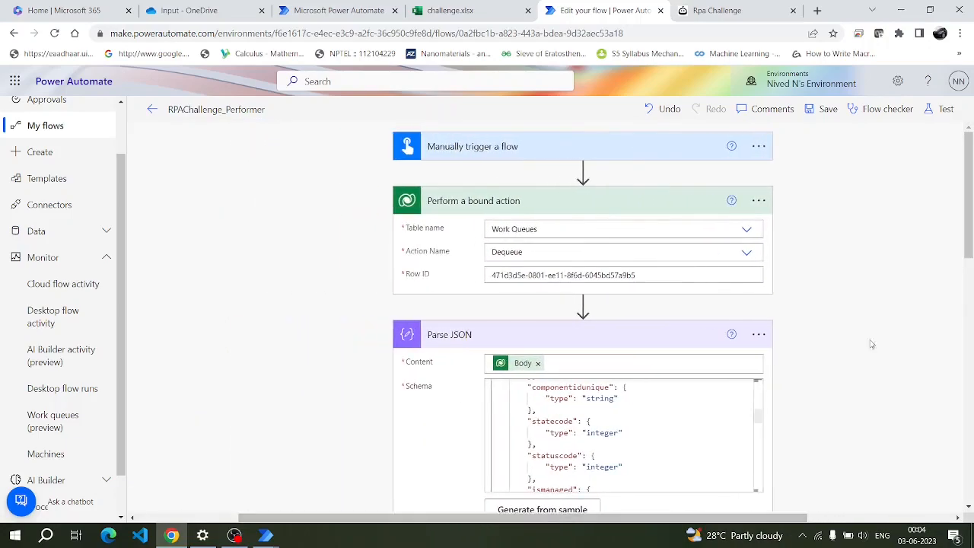
- Run a manual test of RPAChallenge_Performer, then view the still-Queued work item's details
click(943, 108)
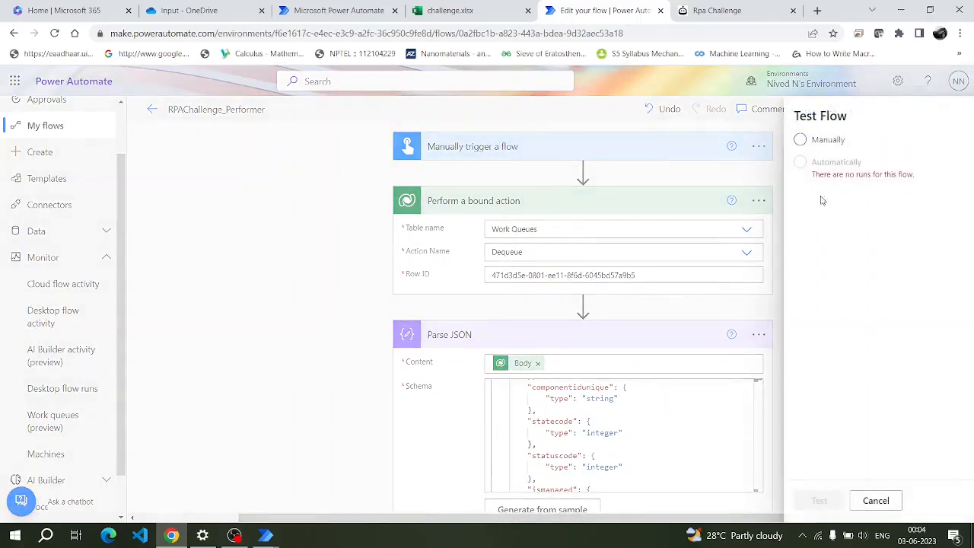
click(775, 140)
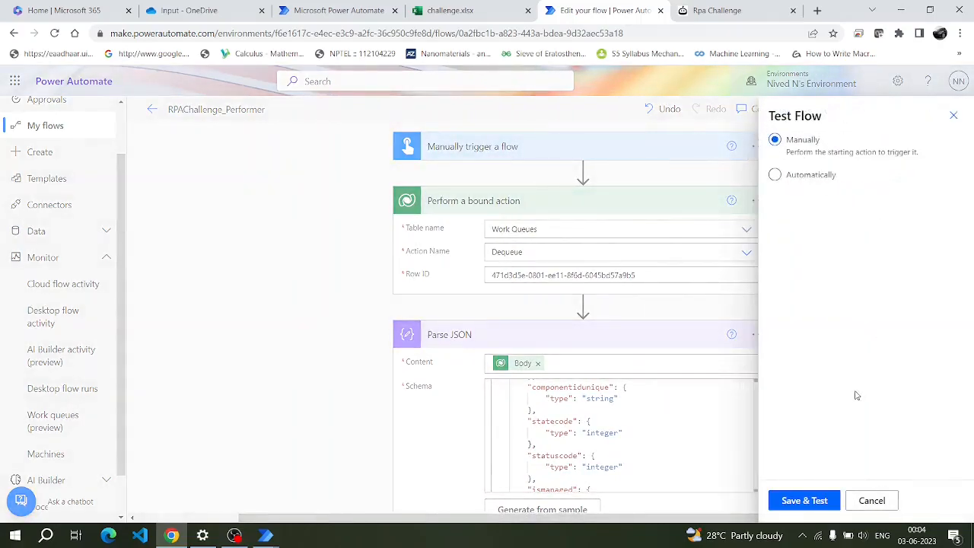
click(810, 503)
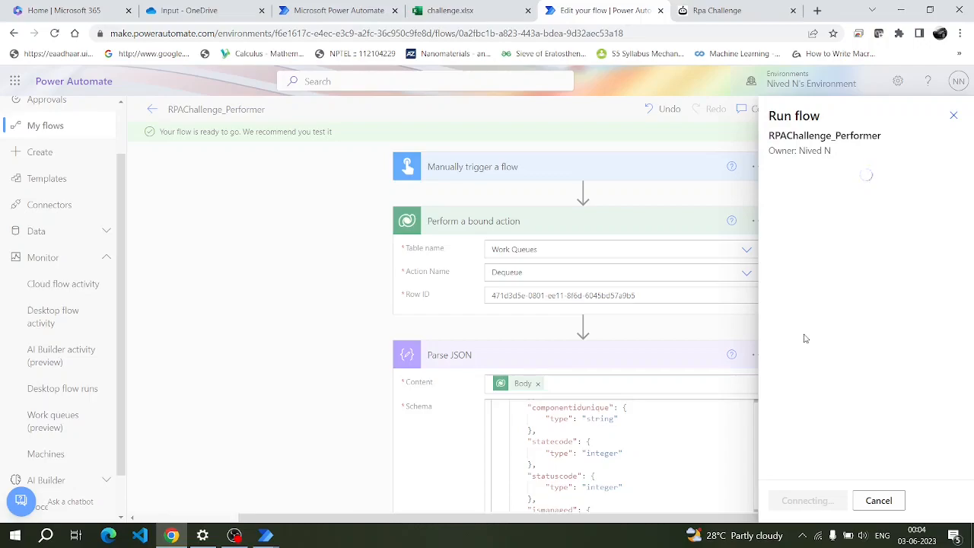
click(793, 504)
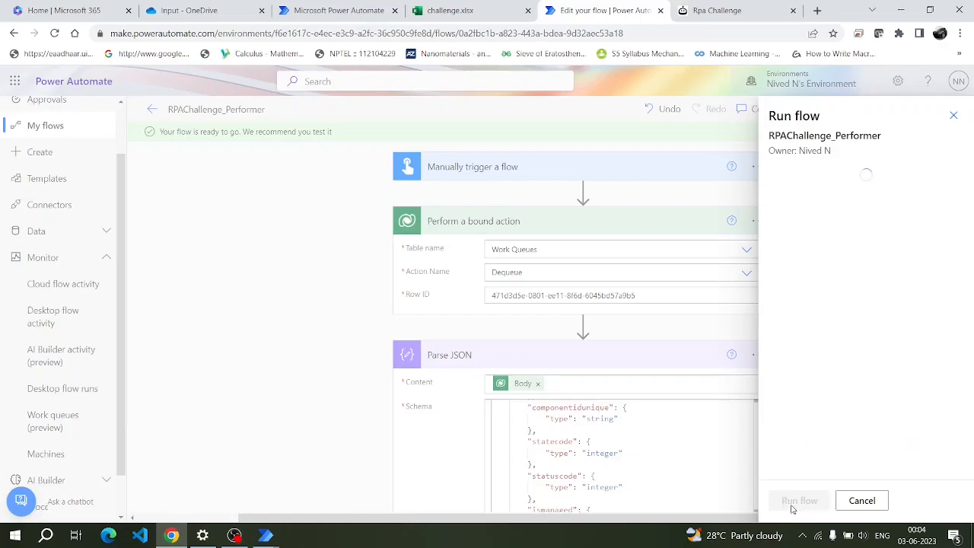
click(793, 503)
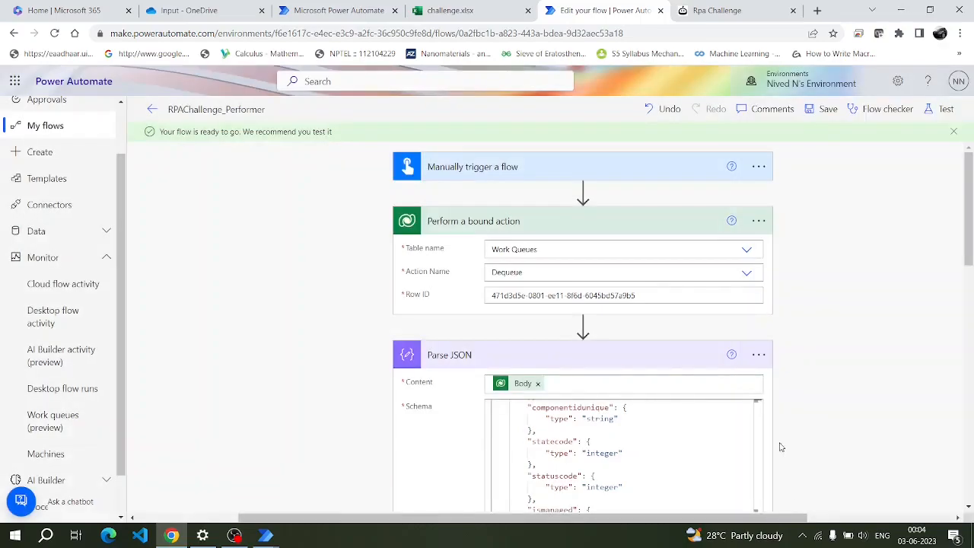
click(339, 10)
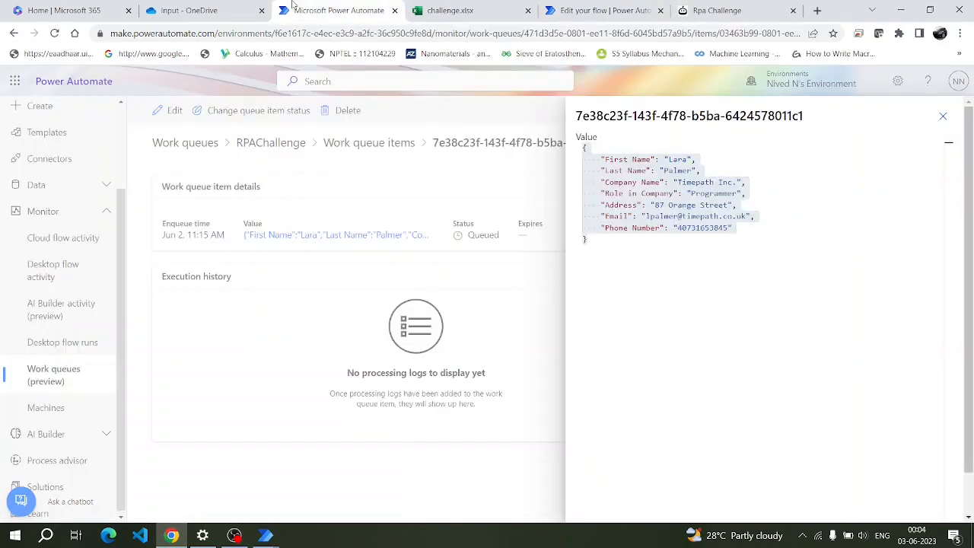
- Reload the RPAChallenge work queue items list and monitor the run until one item shows Processing
click(943, 116)
click(371, 147)
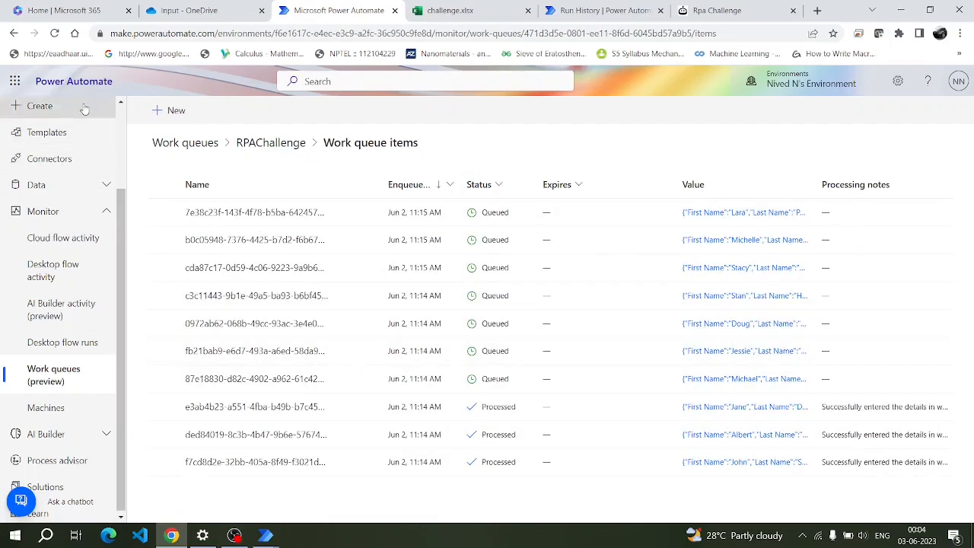
click(55, 33)
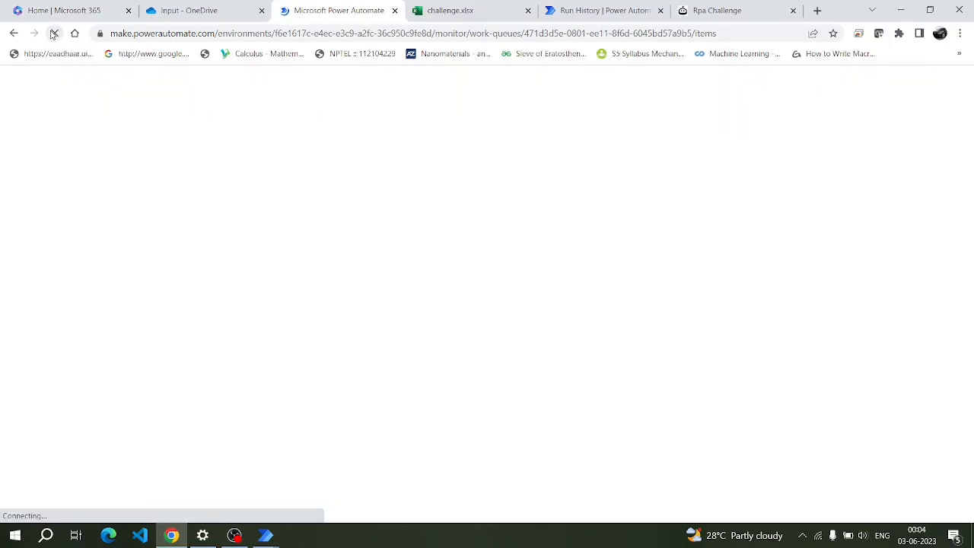
click(647, 10)
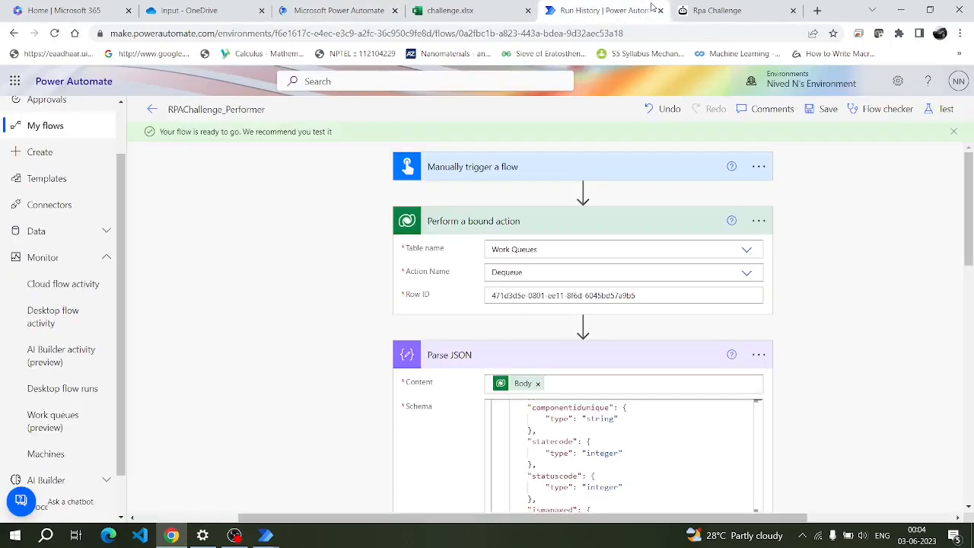
click(289, 6)
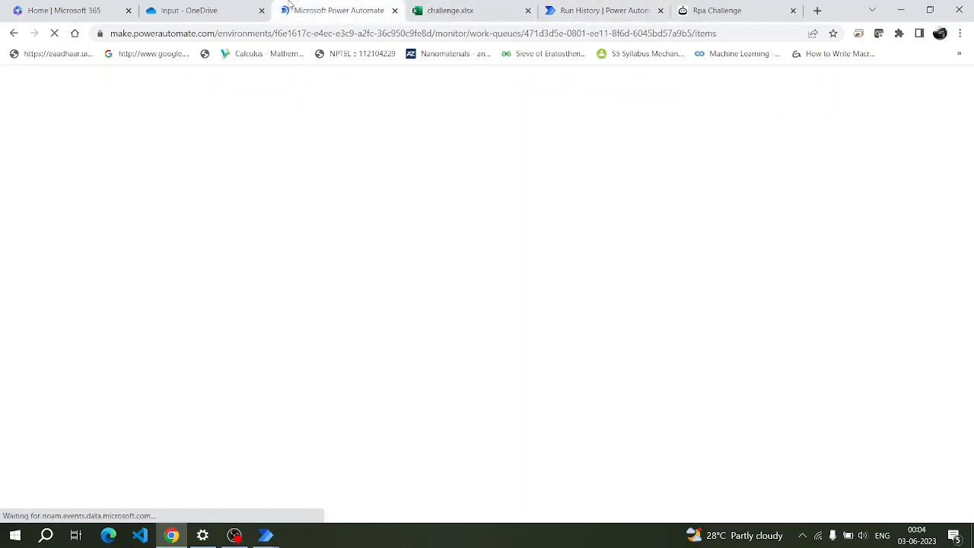
click(619, 8)
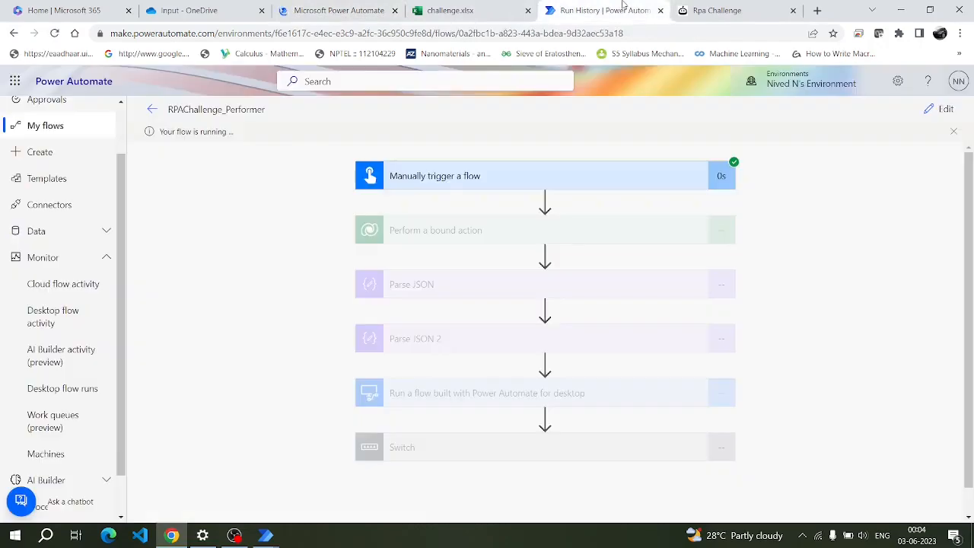
click(305, 6)
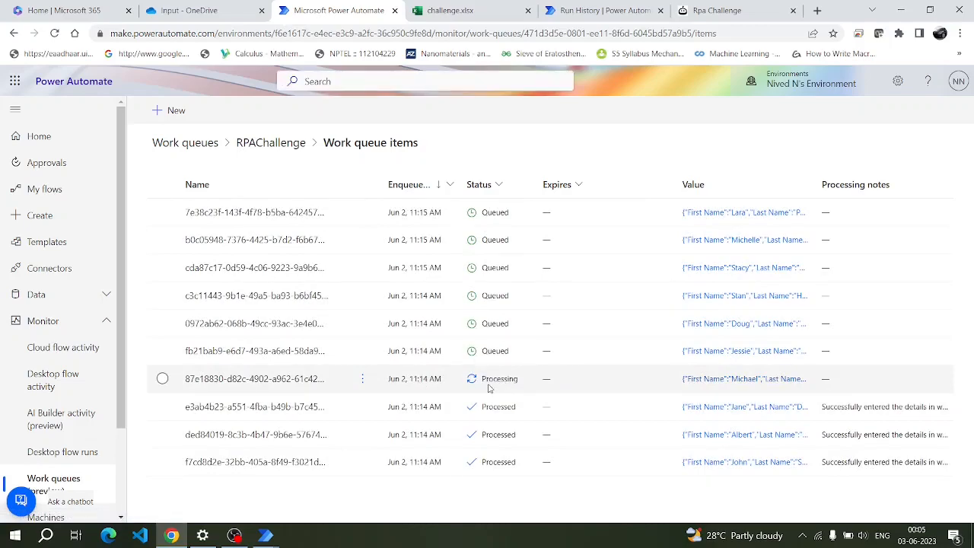
- Check the flow run's step statuses, close the RPA Challenge page, and preview the desktop flow windows
click(598, 11)
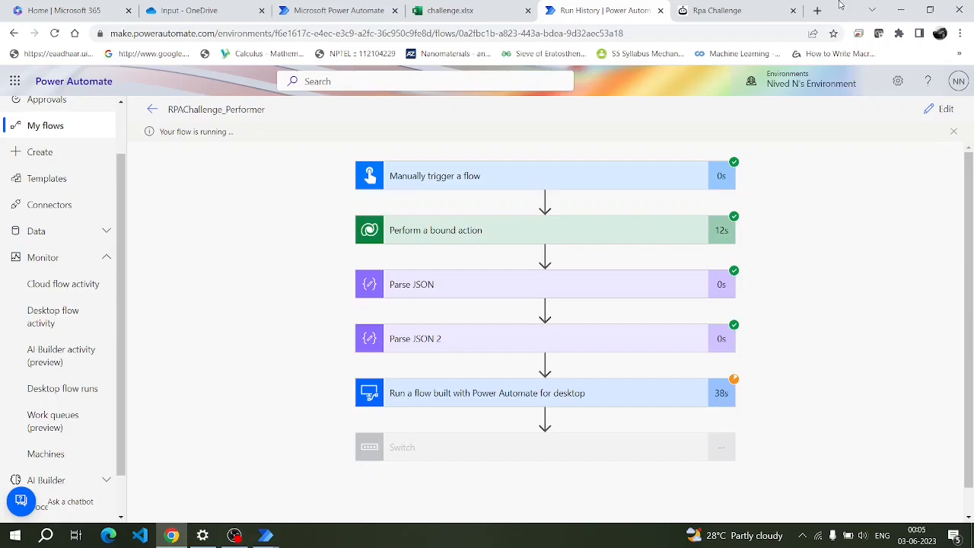
click(793, 10)
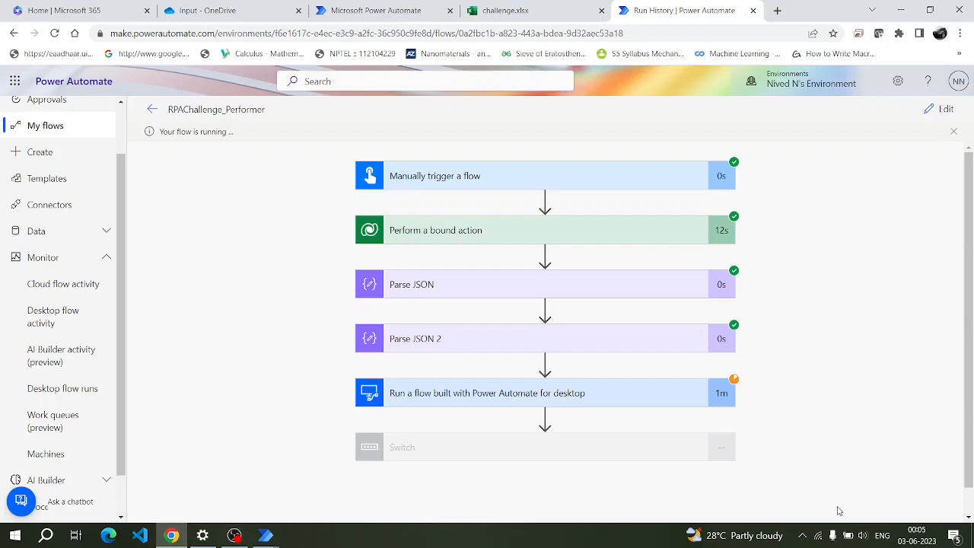
click(803, 535)
click(850, 351)
click(267, 539)
- Close the RPA Challenge Performer Flow designer and the desktop flows console
click(318, 476)
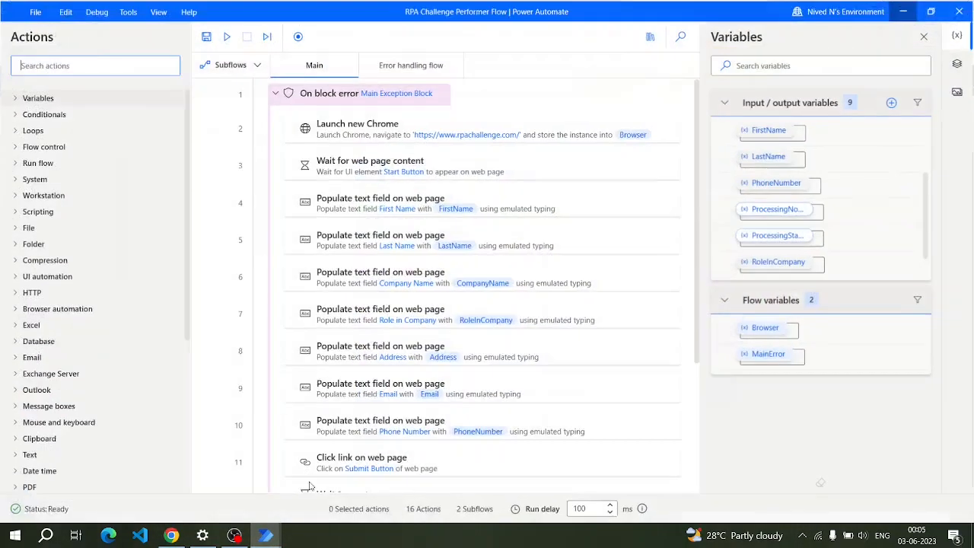
click(962, 10)
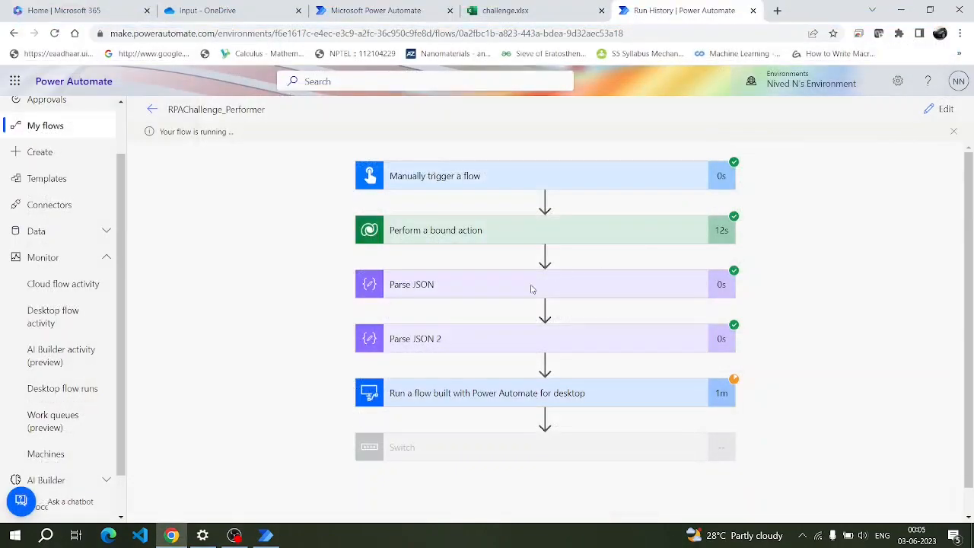
mouse_move(266, 536)
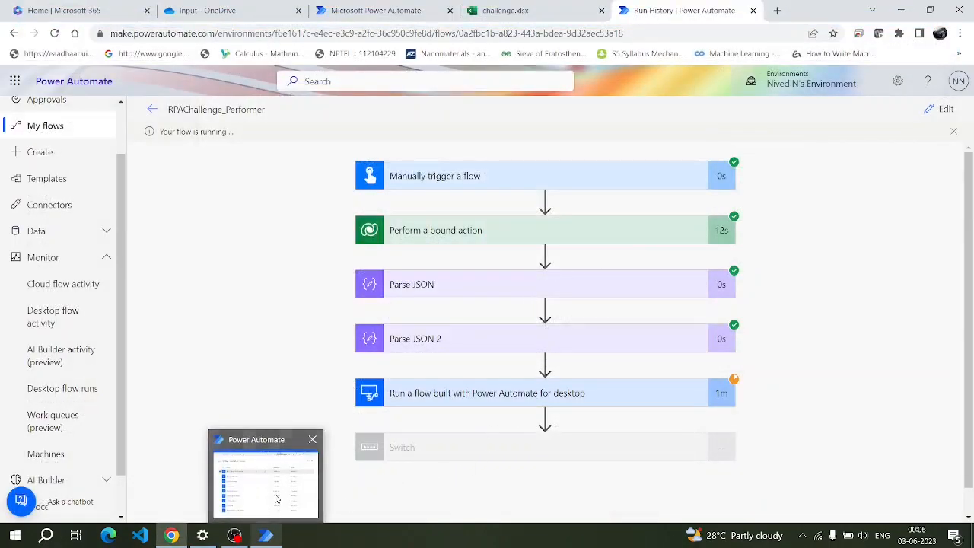
click(274, 487)
click(843, 56)
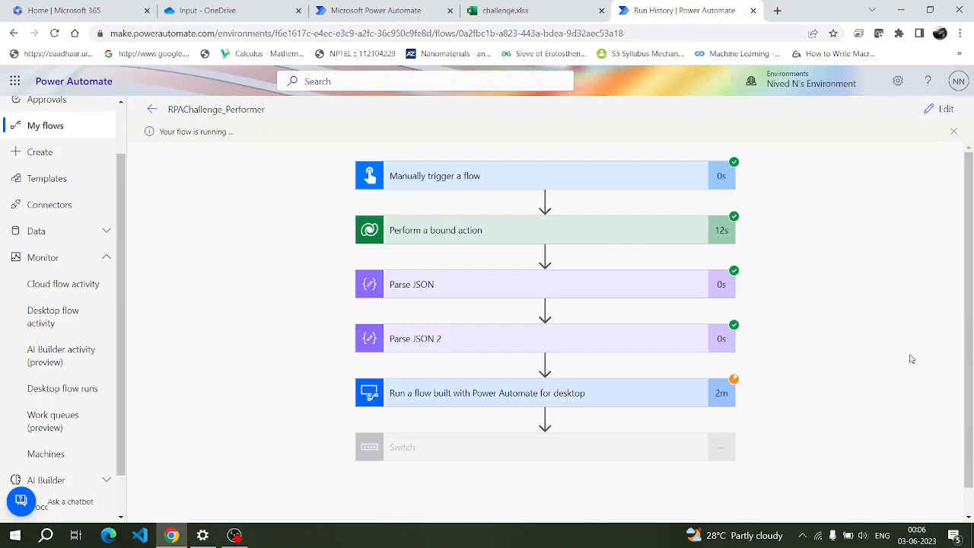
- Close the RPA Challenge browser window from Chrome's taskbar previews
click(802, 537)
click(875, 300)
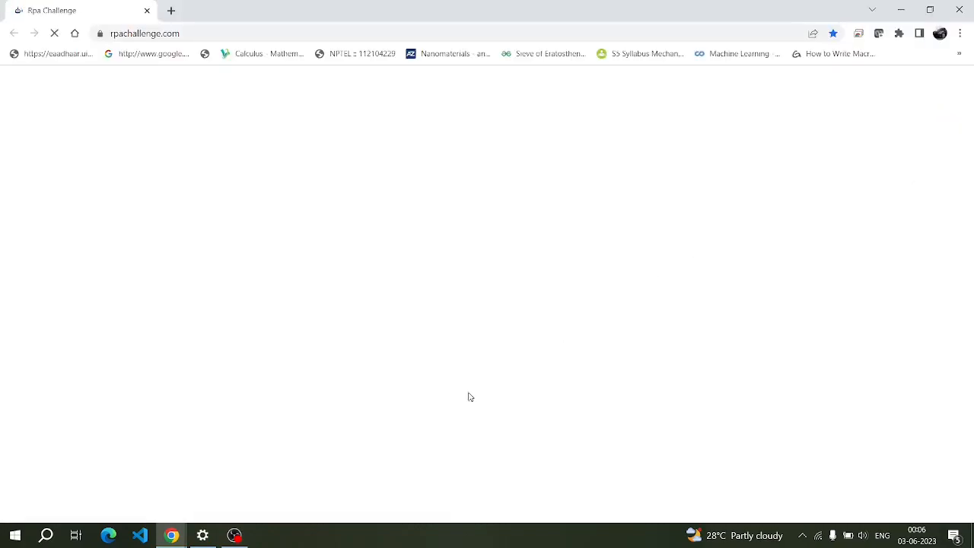
click(171, 535)
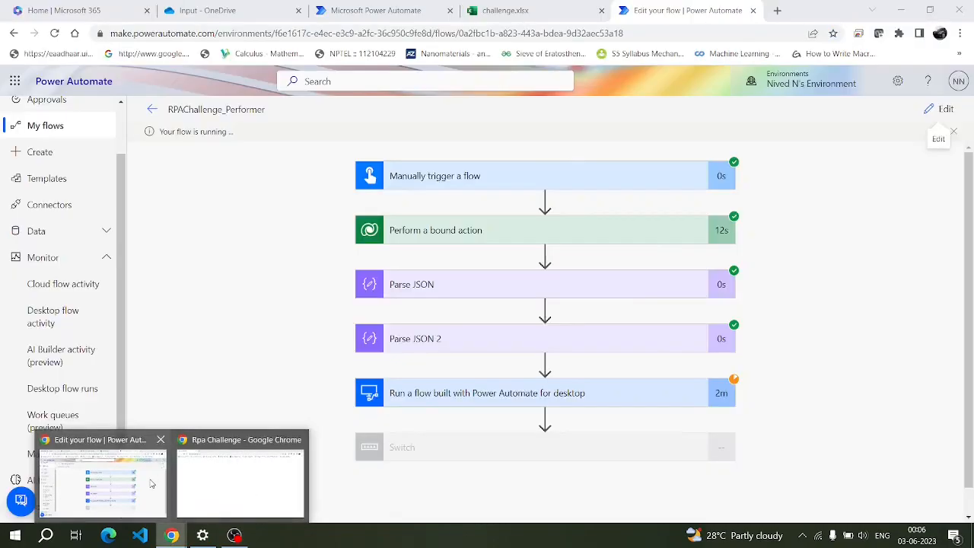
click(152, 484)
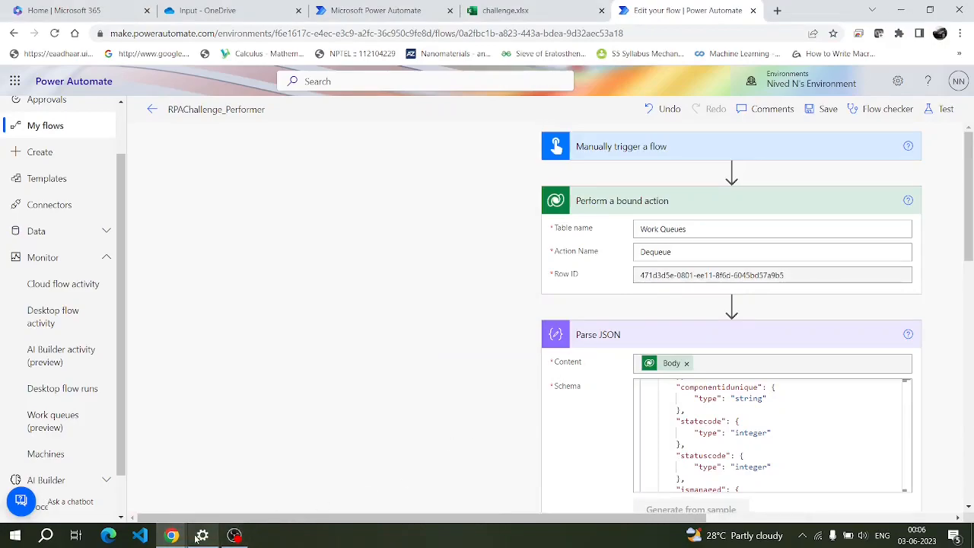
click(172, 535)
click(232, 479)
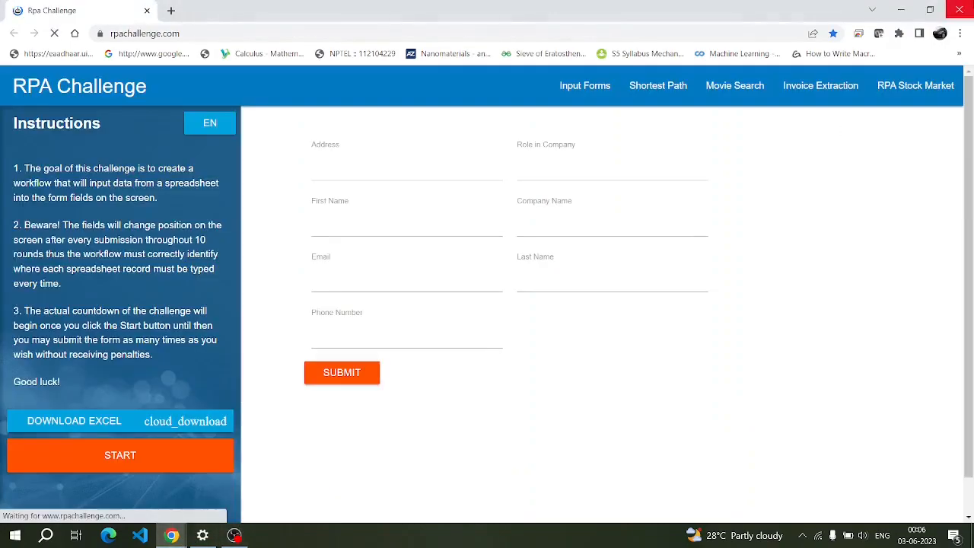
click(960, 10)
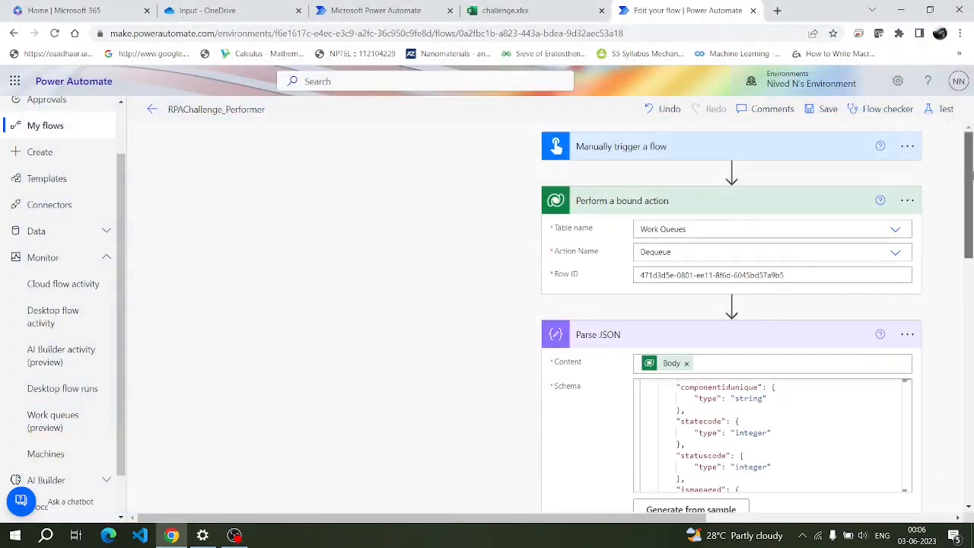
- Change the stuck Processing work queue item 87e18830 to Exception status
click(408, 6)
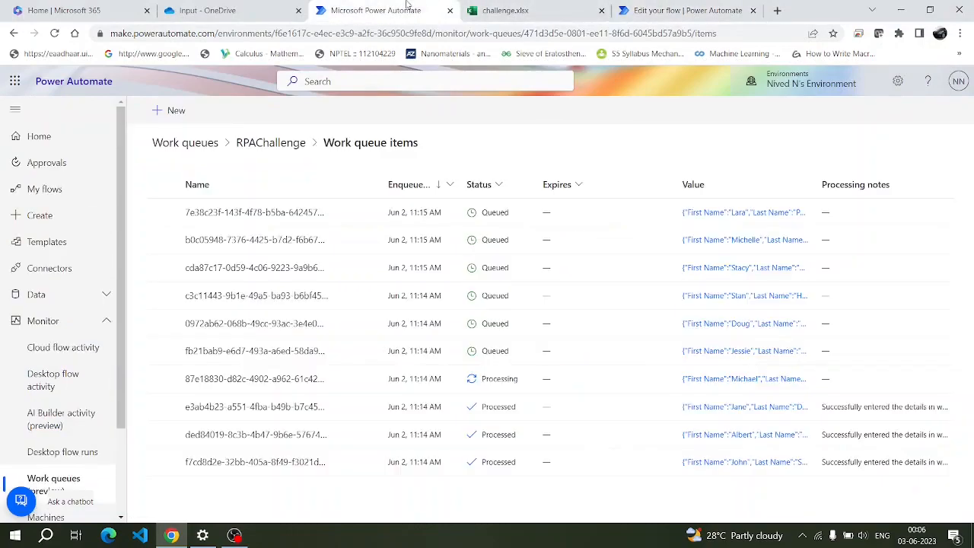
click(191, 383)
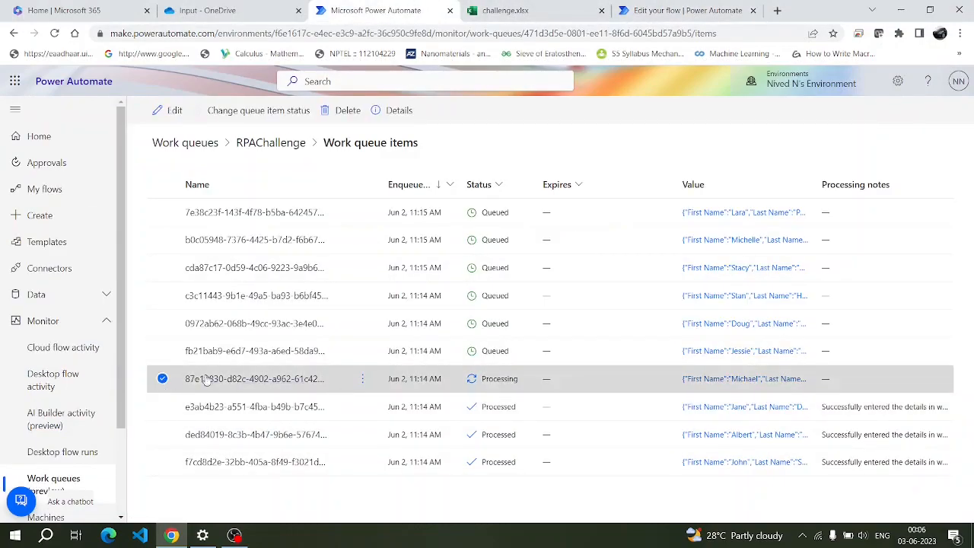
click(257, 111)
click(789, 235)
click(800, 502)
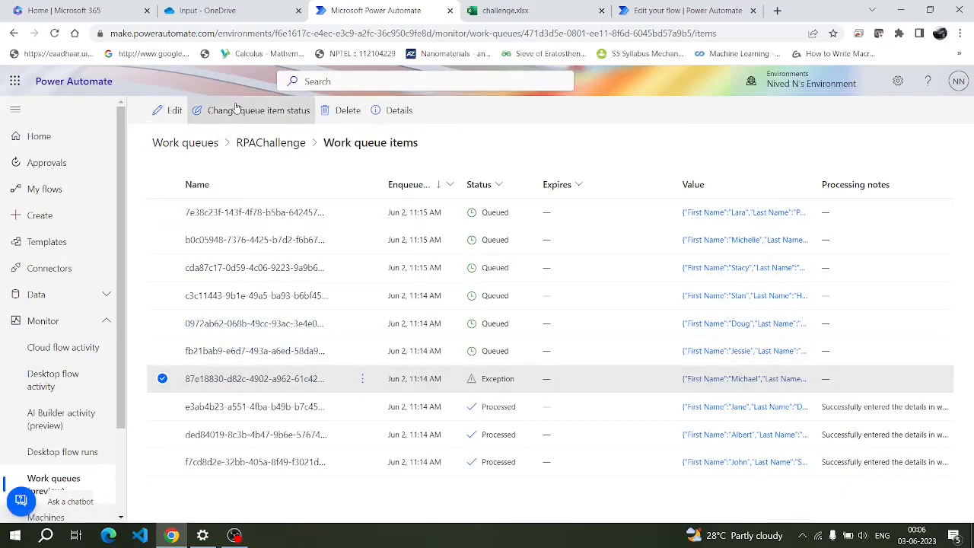
- Set item 87e18830 back to Queued and deselect it
click(205, 114)
click(792, 192)
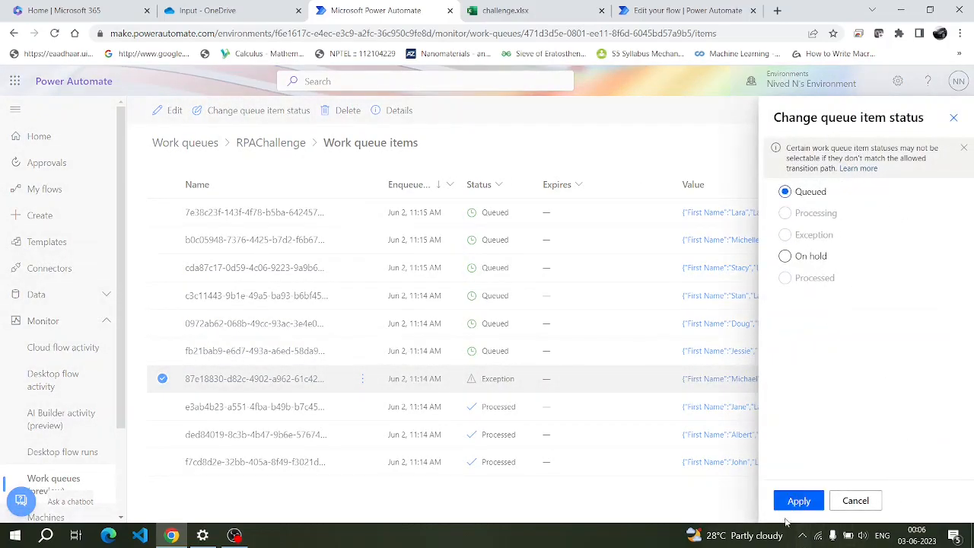
click(798, 501)
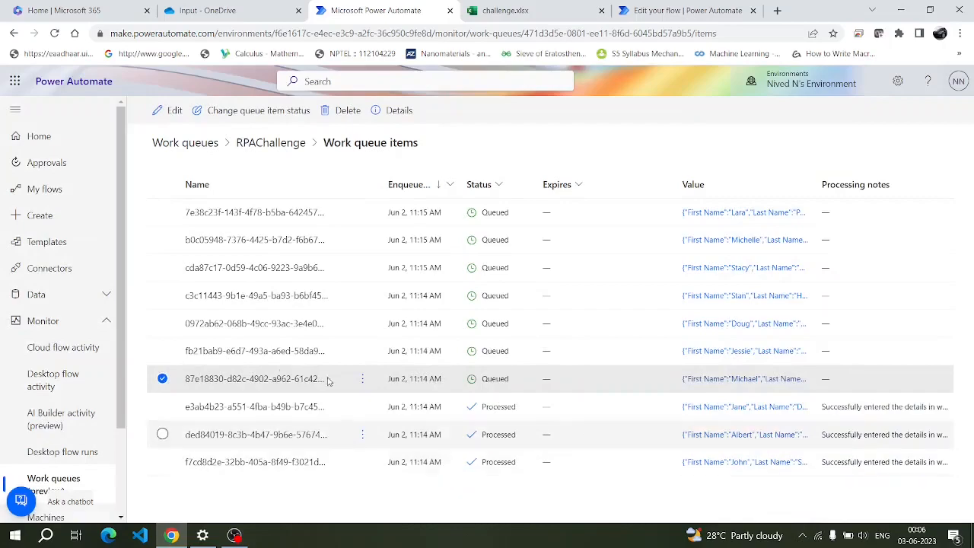
click(162, 378)
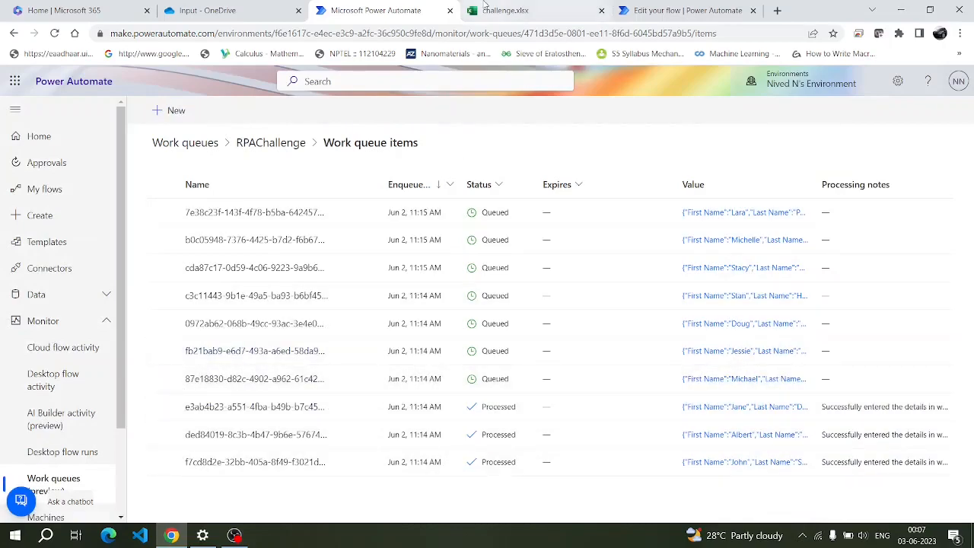
- Start a manual test of the RPAChallenge_Performer flow from its editor
click(666, 10)
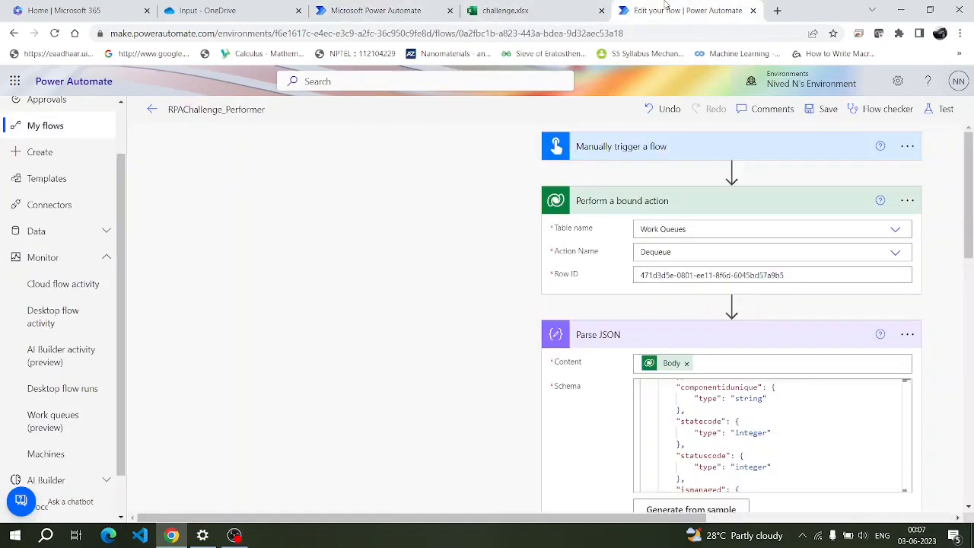
click(944, 108)
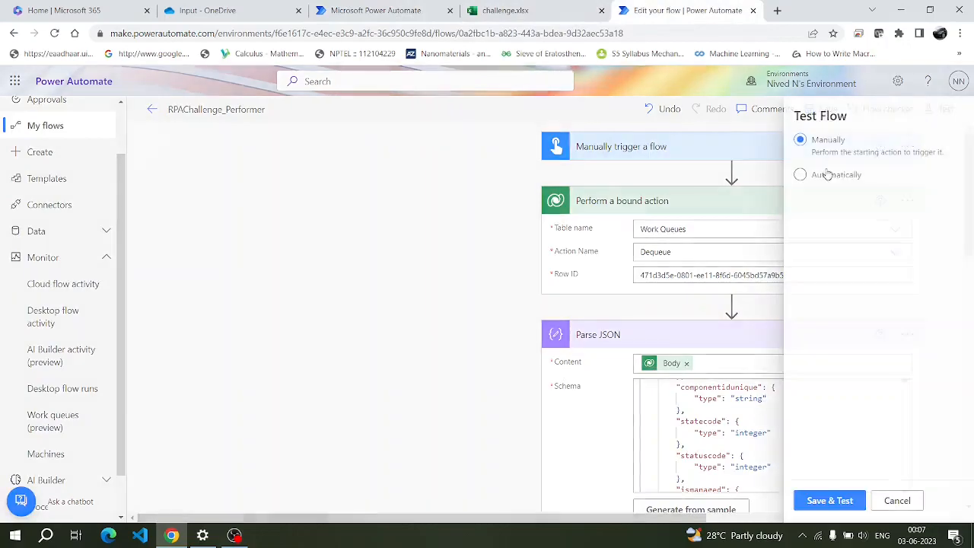
click(791, 500)
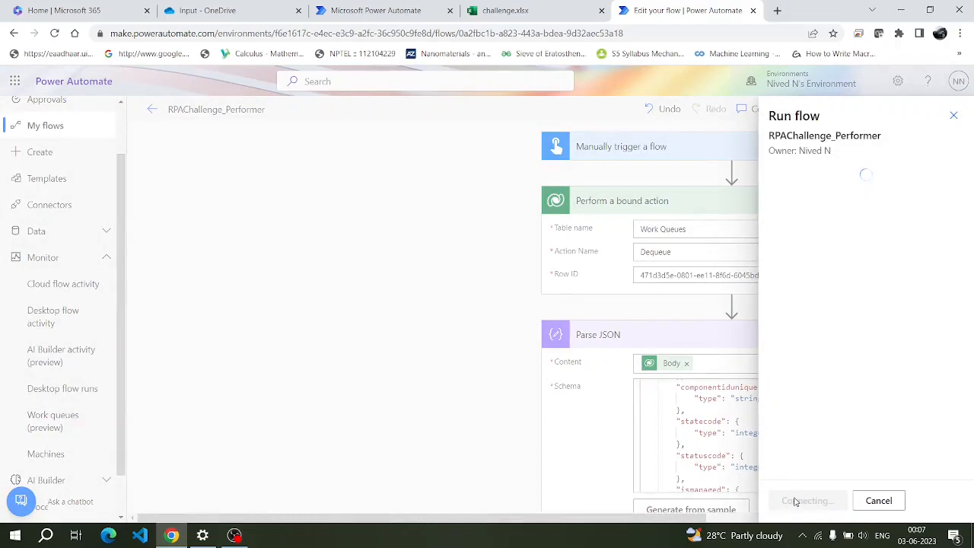
- Restore the Chrome window and return to the RPAChallenge_Performer flow editor
key(alt+Tab)
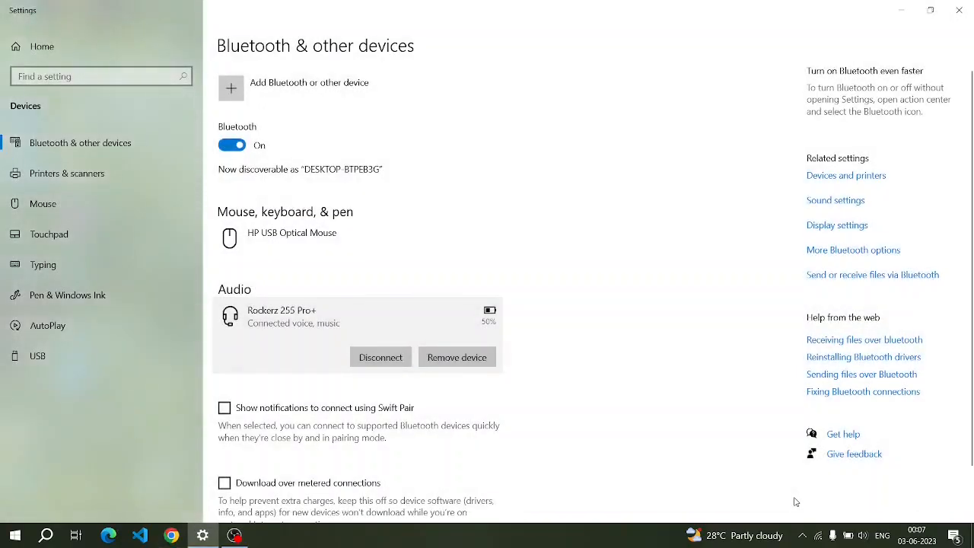
click(172, 535)
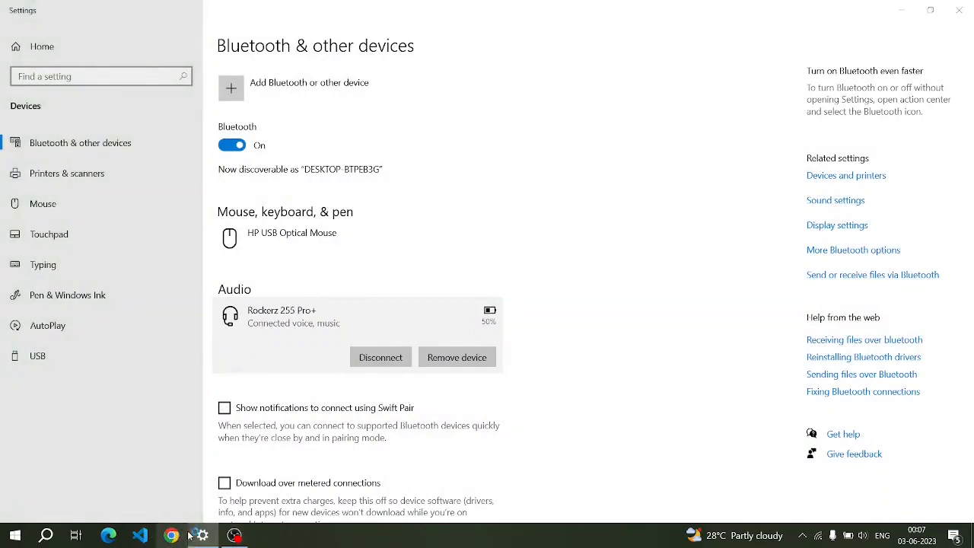
click(242, 533)
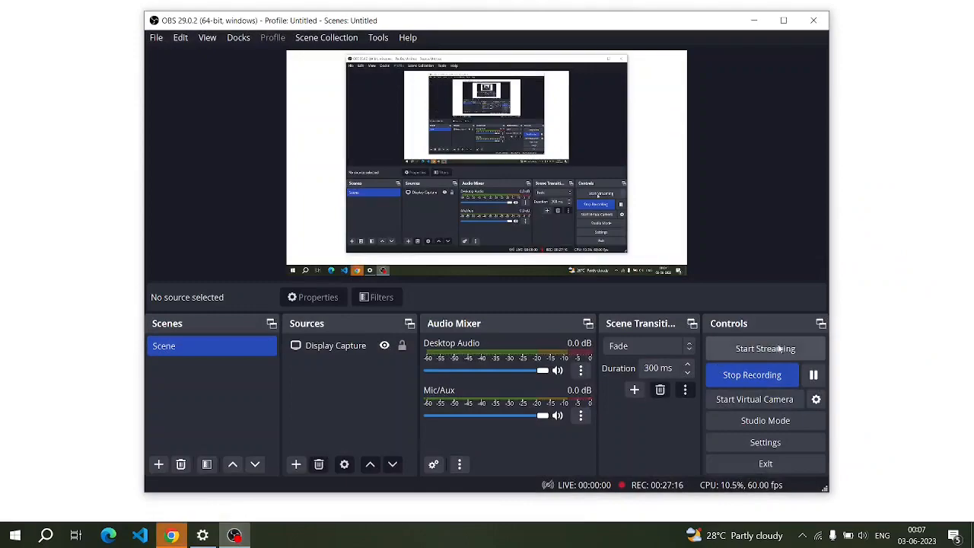
click(812, 375)
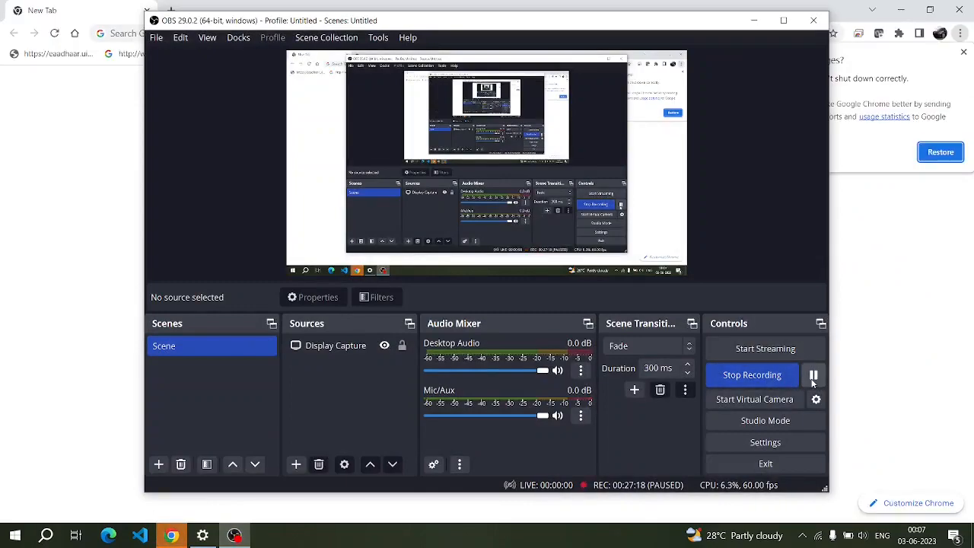
click(815, 378)
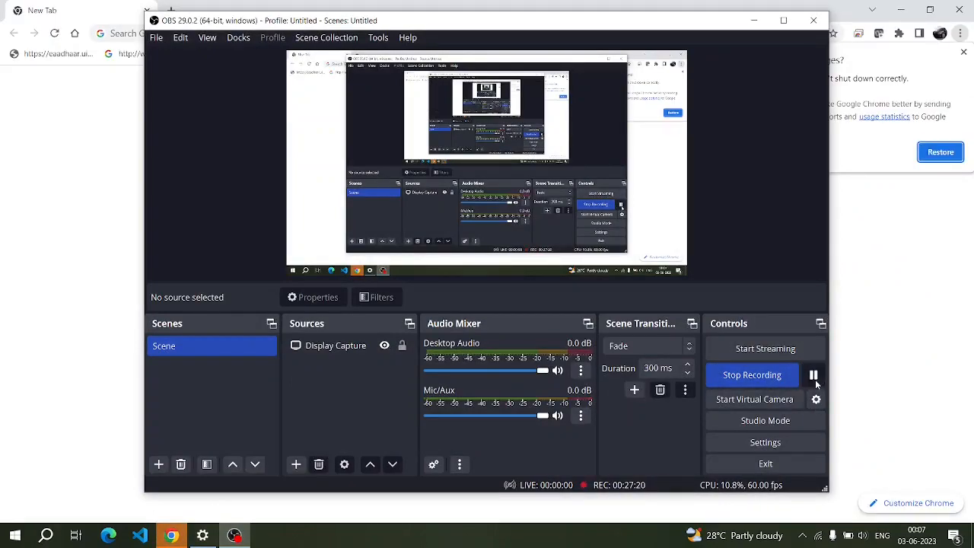
click(814, 376)
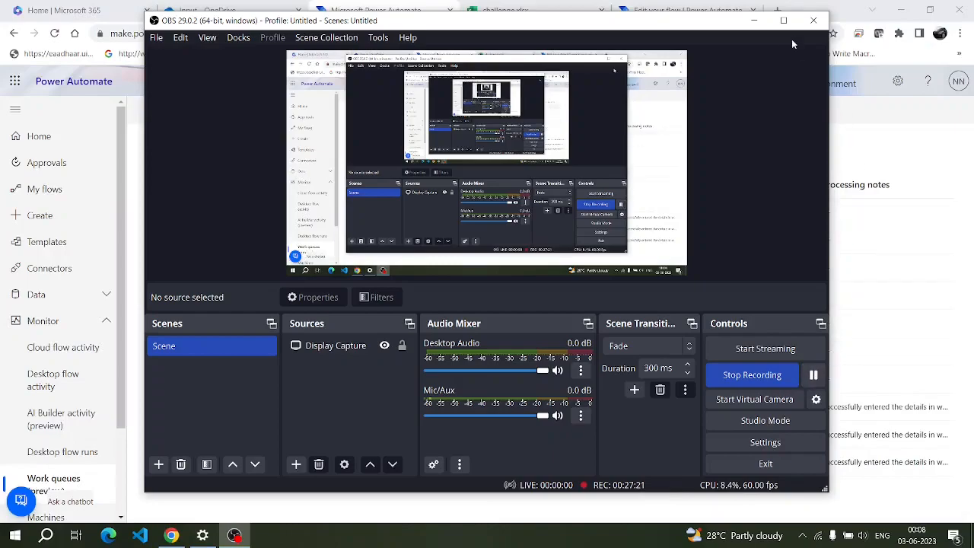
click(756, 22)
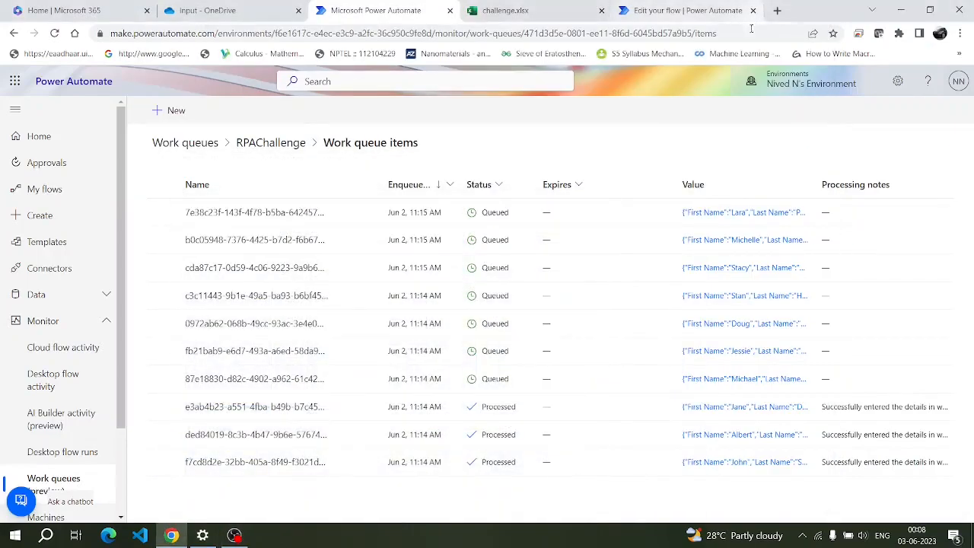
click(683, 11)
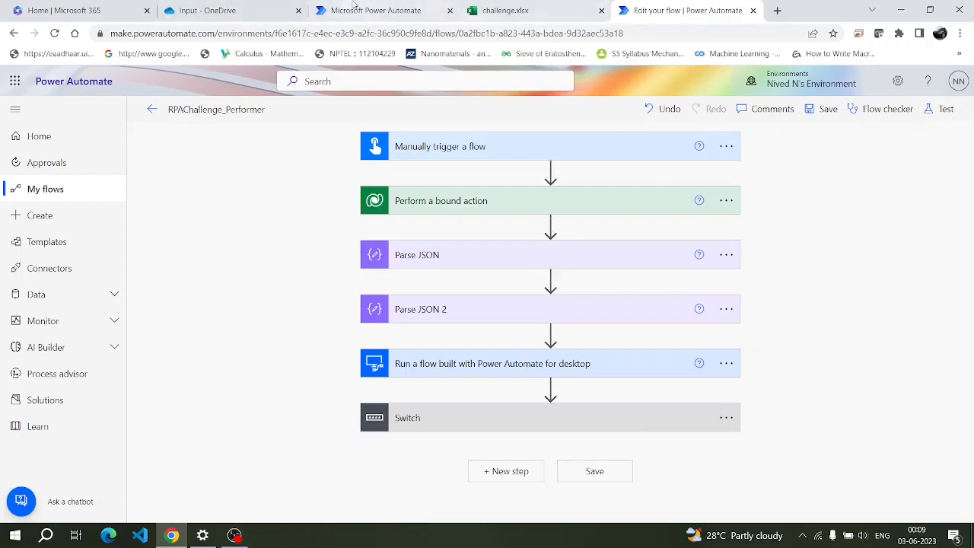
- Save RPAChallenge_Performer and run a manual test, confirming the run started successfully
click(390, 8)
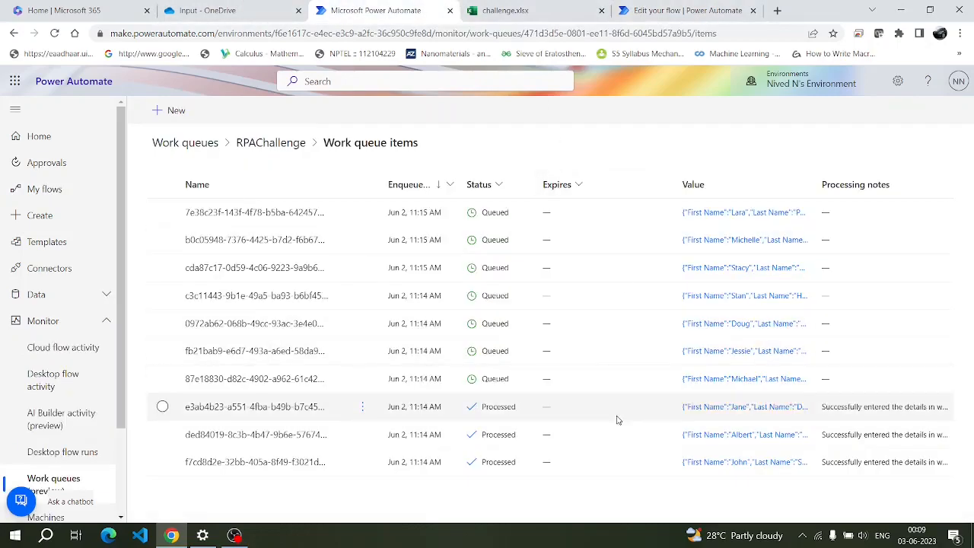
click(663, 8)
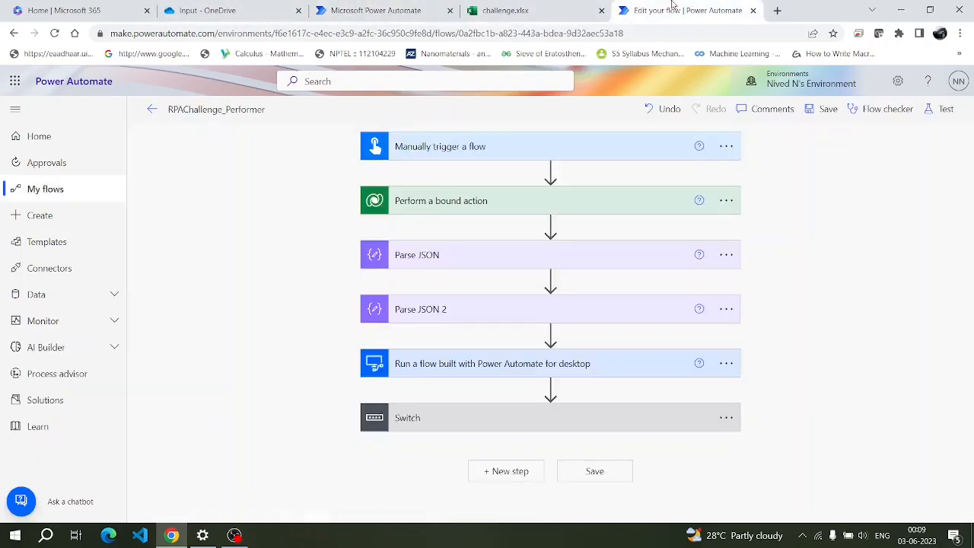
click(940, 109)
click(774, 139)
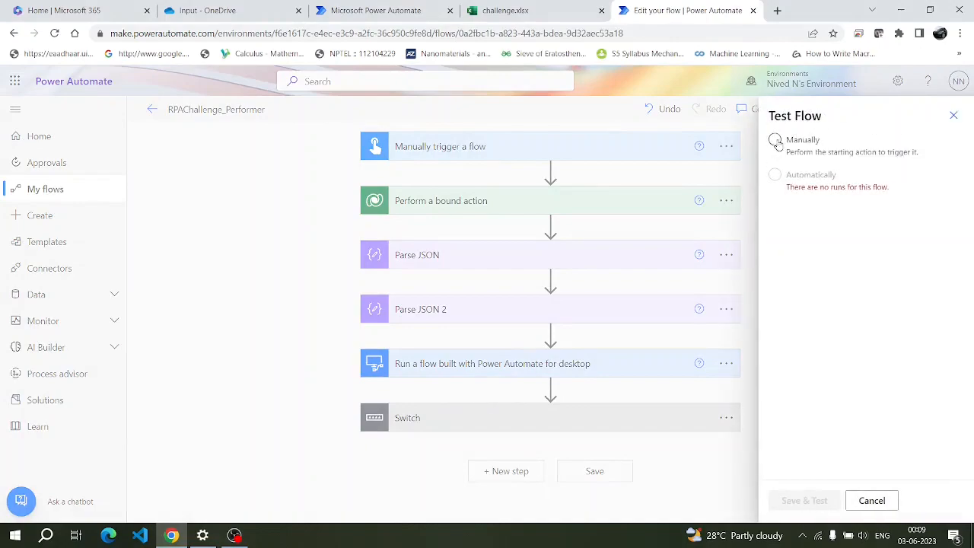
click(808, 502)
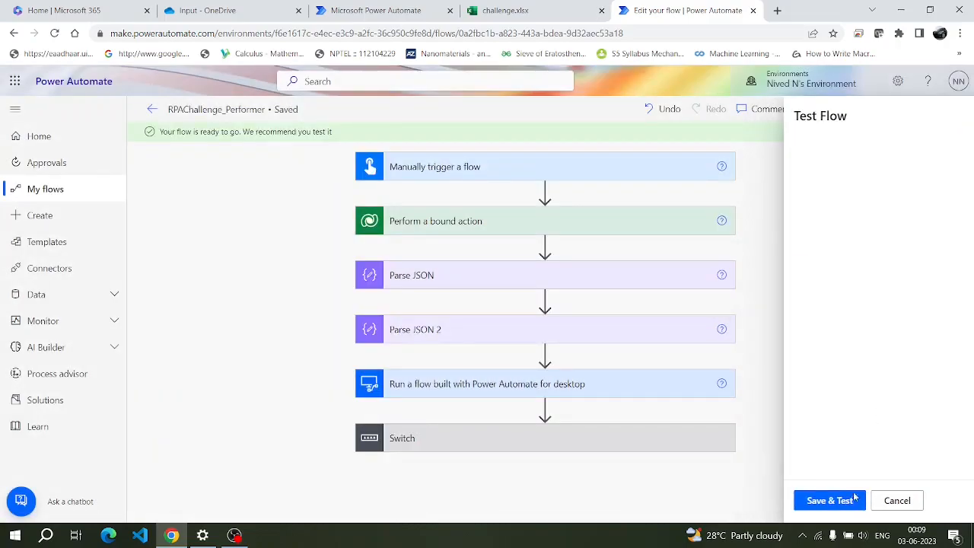
click(823, 505)
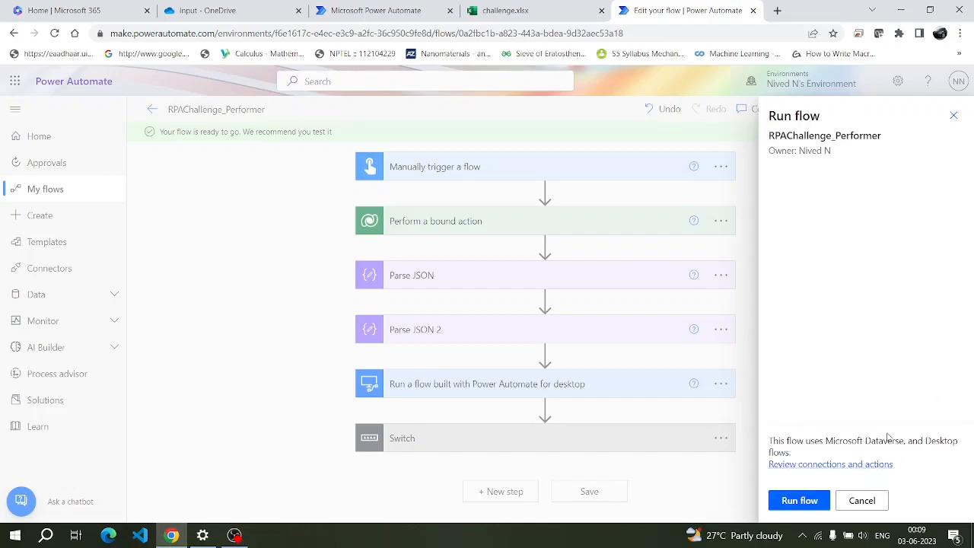
click(796, 503)
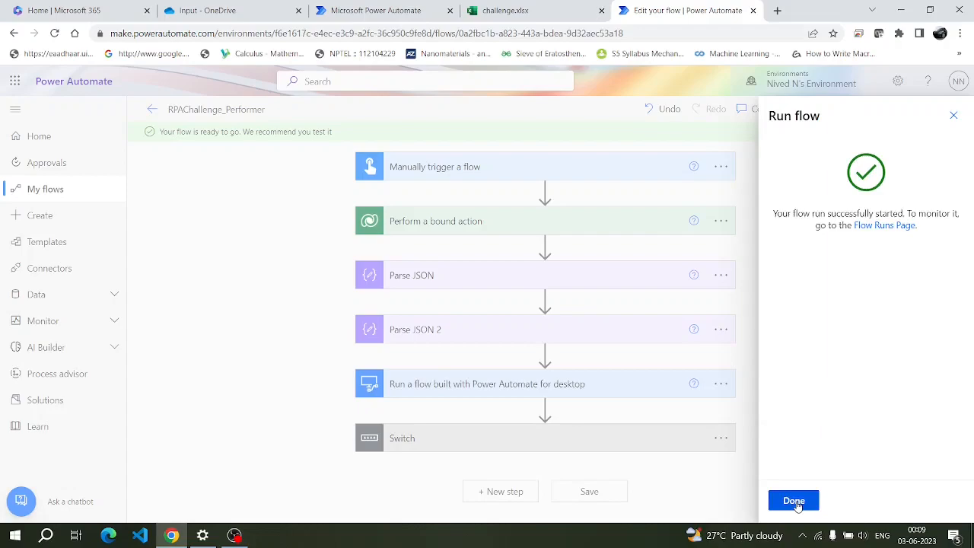
click(795, 501)
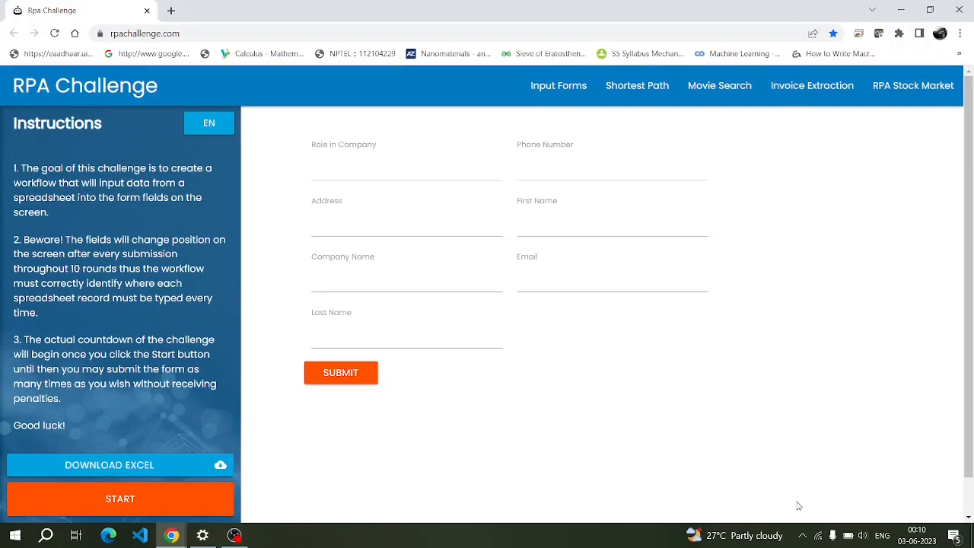
- Fill in the person's first and last name, company MediCare and role IT Specialist
click(613, 220)
click(407, 332)
text(Robertson)
click(408, 277)
text(MediCare)
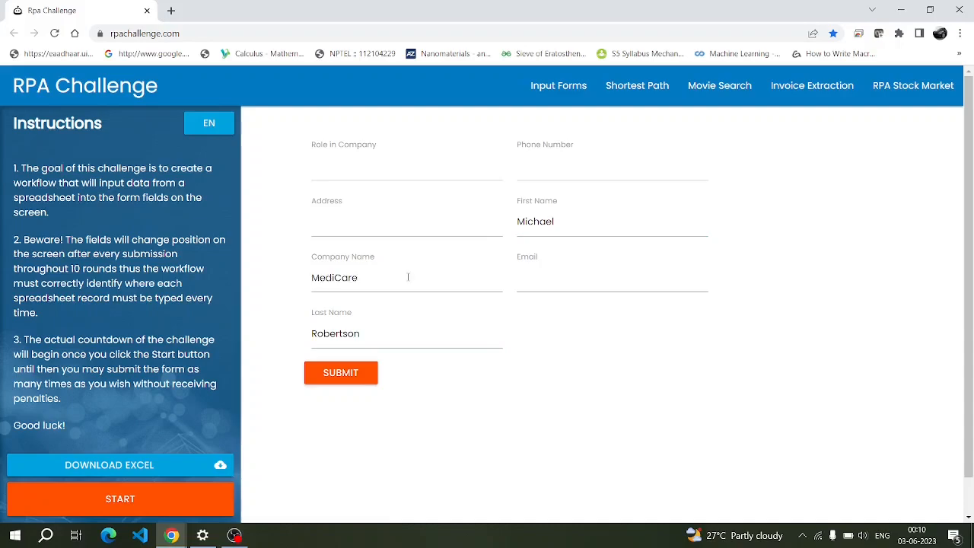
click(408, 164)
text(IT Specialist)
- Enter the street address, contact e-mail and phone number, then submit the form
click(408, 220)
click(614, 277)
click(614, 164)
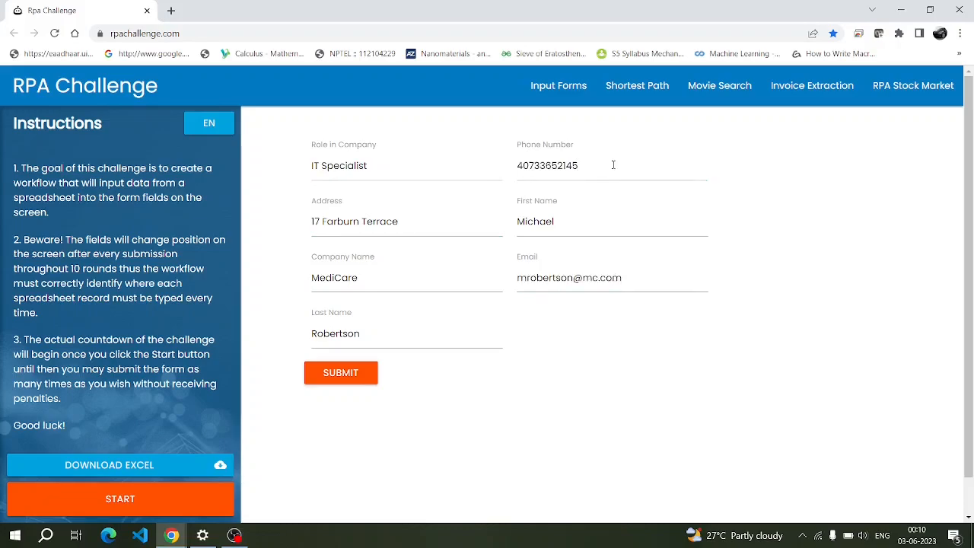
click(340, 372)
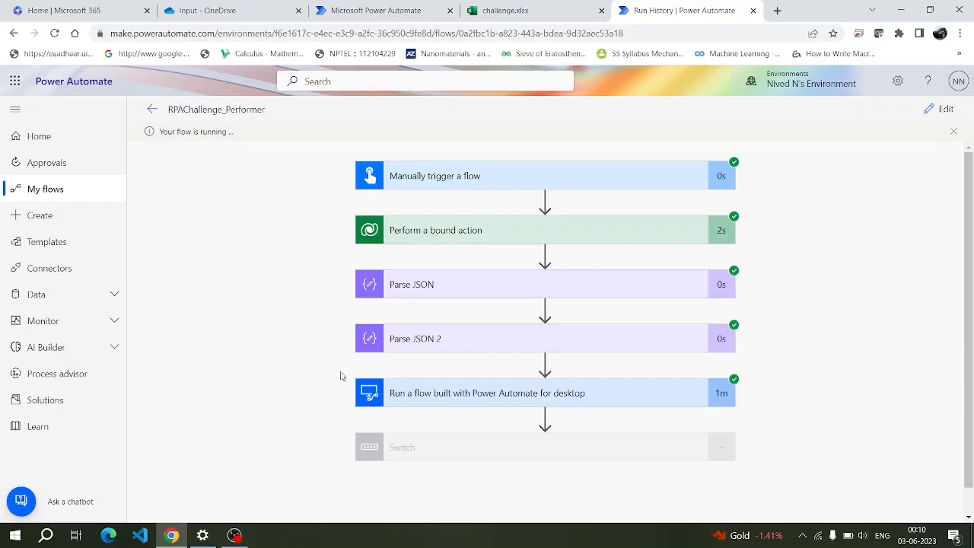
- Reload the RPAChallenge work queue items, then confirm the run history shows all six steps succeeded
scroll(971, 461, down, 1)
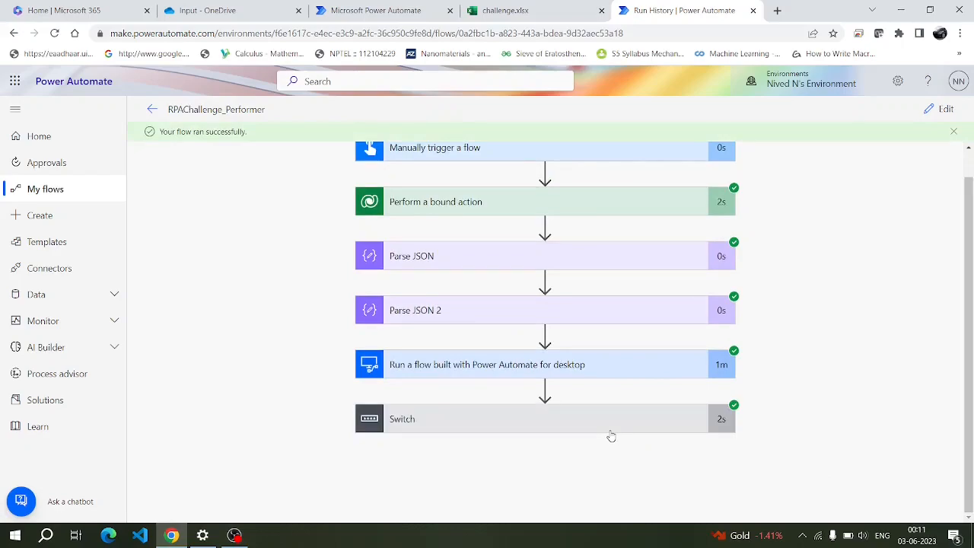
click(376, 10)
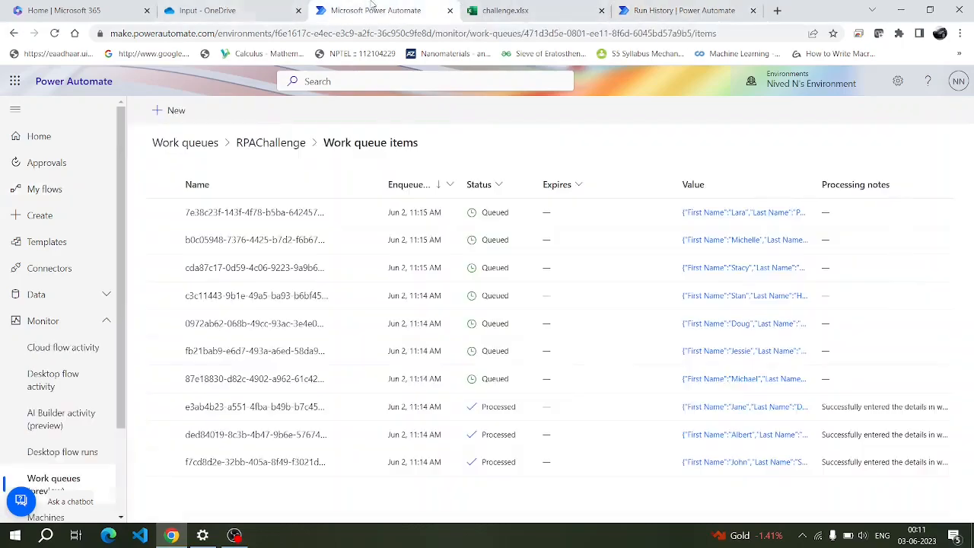
click(55, 33)
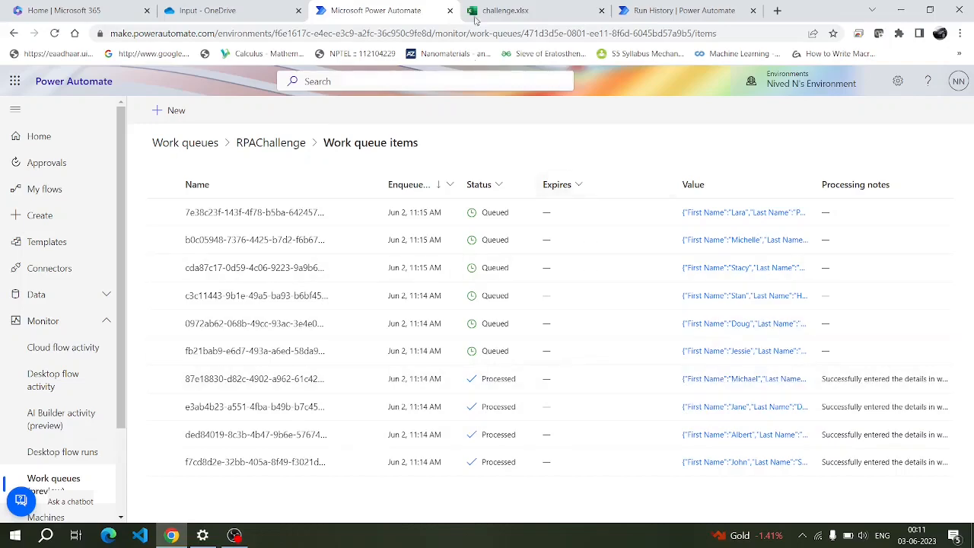
click(673, 6)
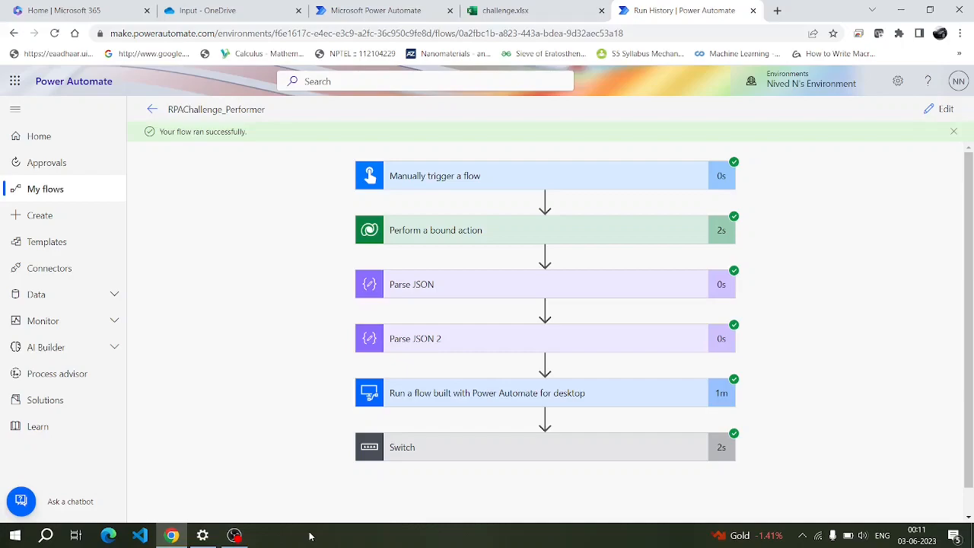
click(235, 535)
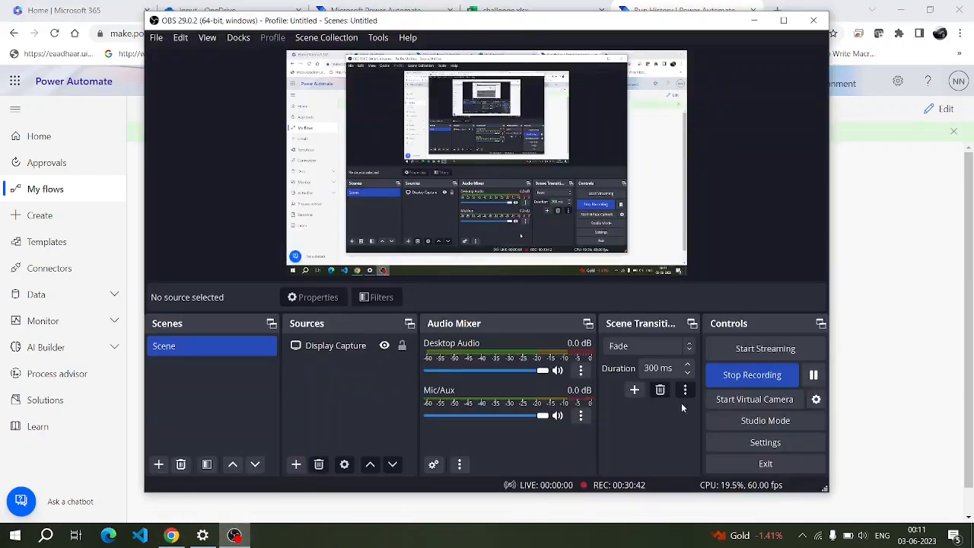